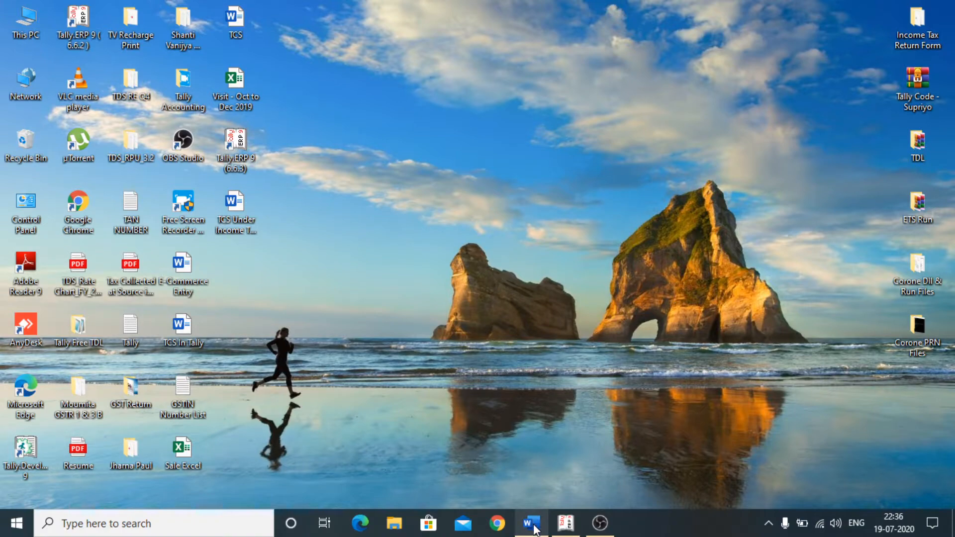
- Bring up the taskbar preview of the 'TCS Under Income Tax Act' Word window
{"action": "mouse_move", "coordinate": [533, 525]}
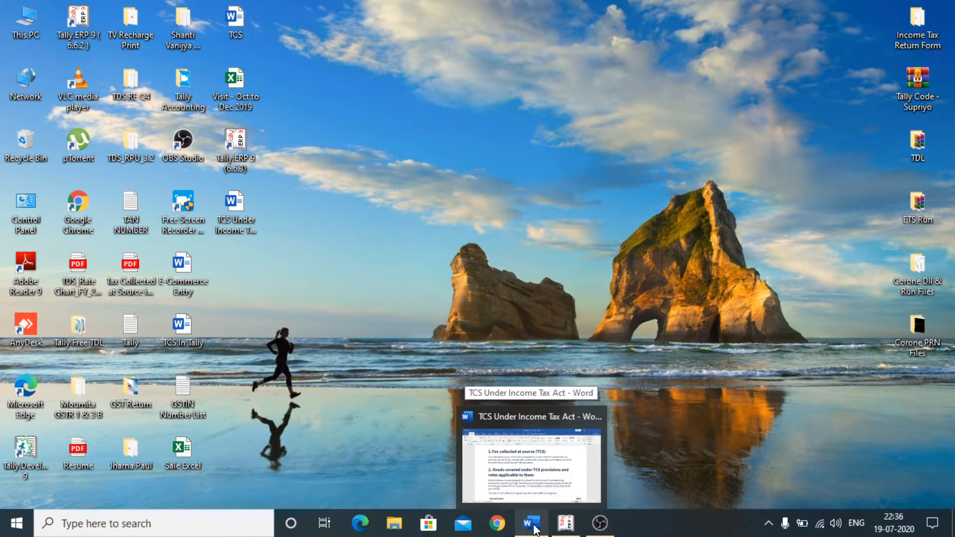
- Restore the 'TCS Under Income Tax Act' document and place the cursor after the first paragraph
{"action": "left_click", "coordinate": [534, 525]}
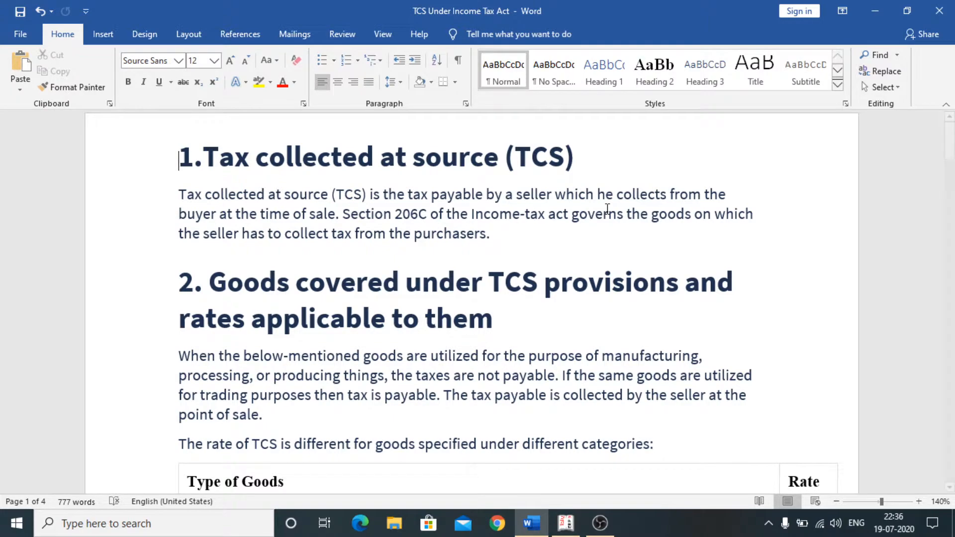
{"action": "left_click", "coordinate": [518, 230]}
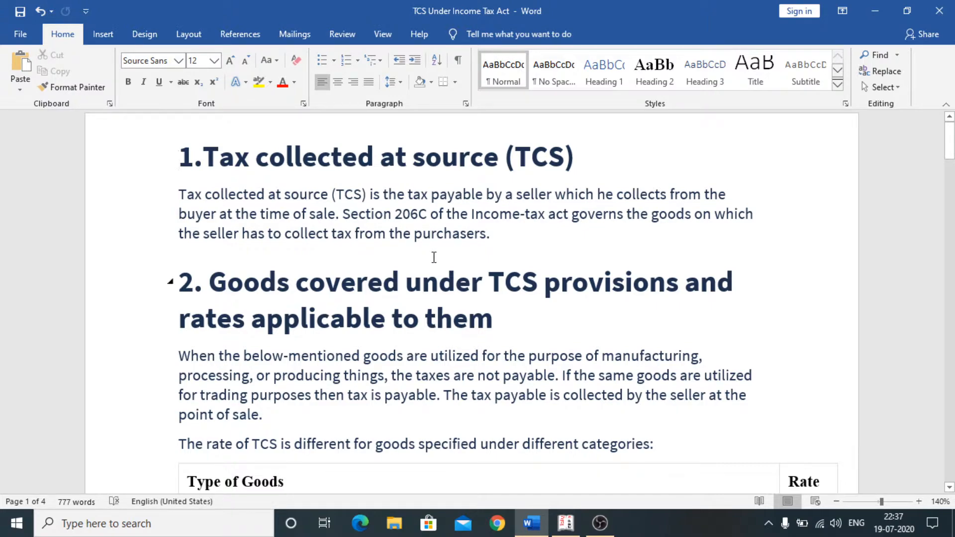
{"action": "scroll", "coordinate": [434, 257], "scroll_direction": "down", "scroll_amount": 1}
{"action": "scroll", "coordinate": [434, 257], "scroll_direction": "up", "scroll_amount": 1}
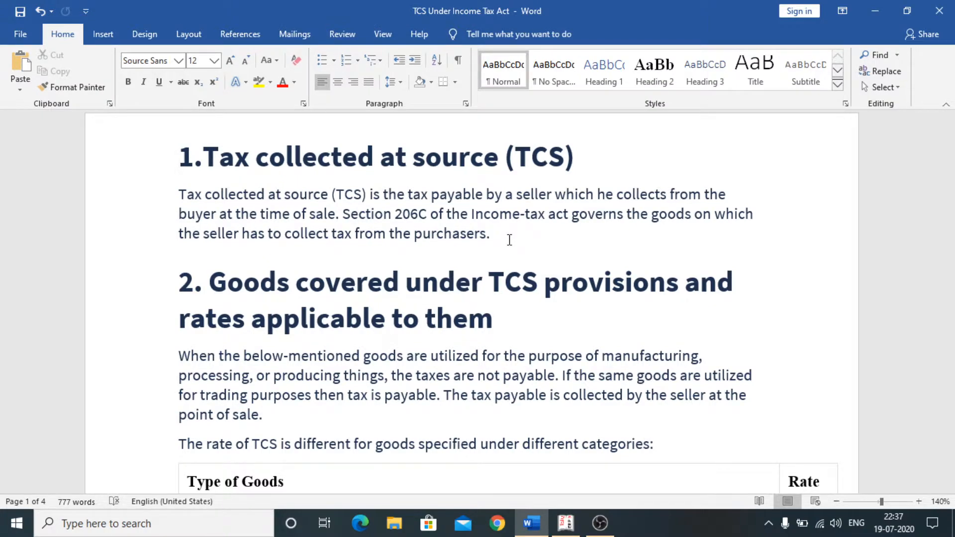
{"action": "scroll", "coordinate": [509, 240], "scroll_direction": "down", "scroll_amount": 1}
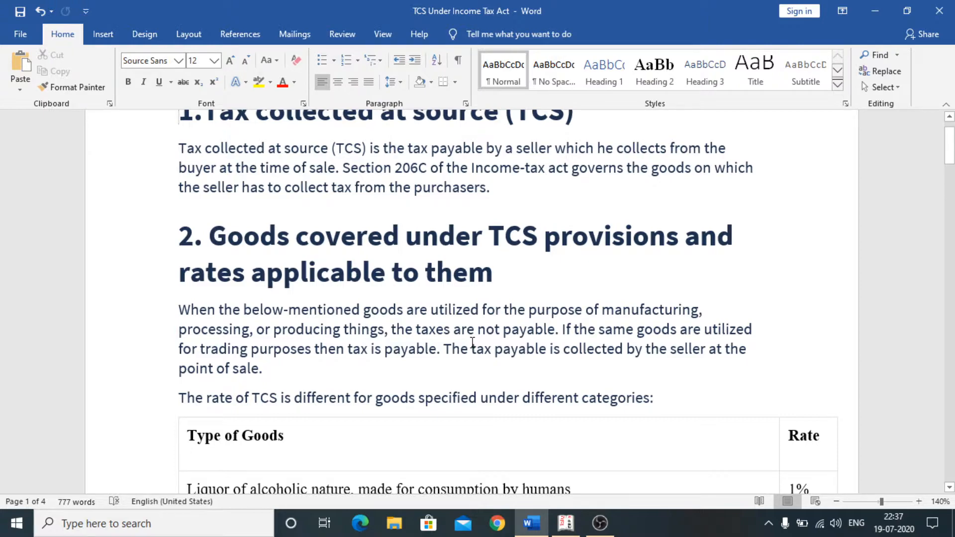
{"action": "scroll", "coordinate": [472, 342], "scroll_direction": "down", "scroll_amount": 1}
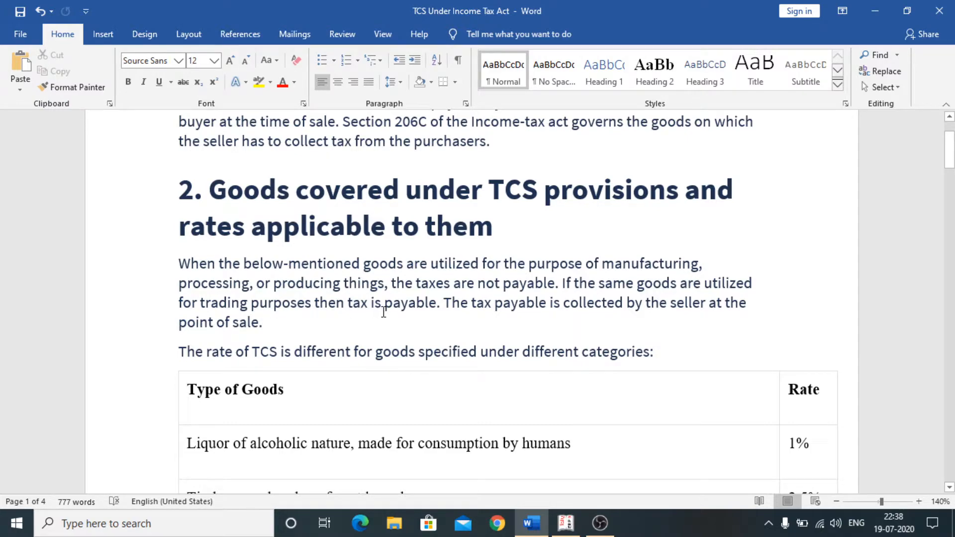
{"action": "scroll", "coordinate": [383, 311], "scroll_direction": "down", "scroll_amount": 1}
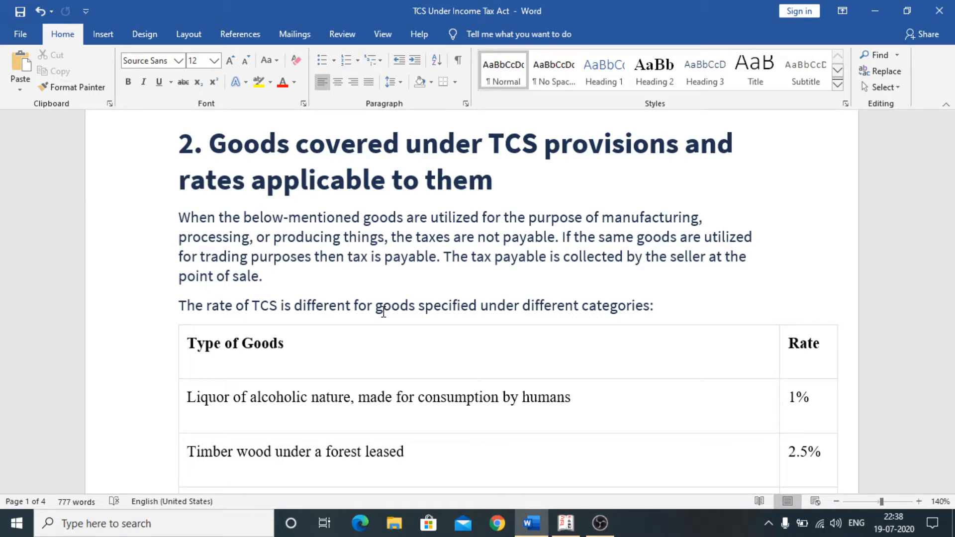
{"action": "scroll", "coordinate": [383, 313], "scroll_direction": "down", "scroll_amount": 5}
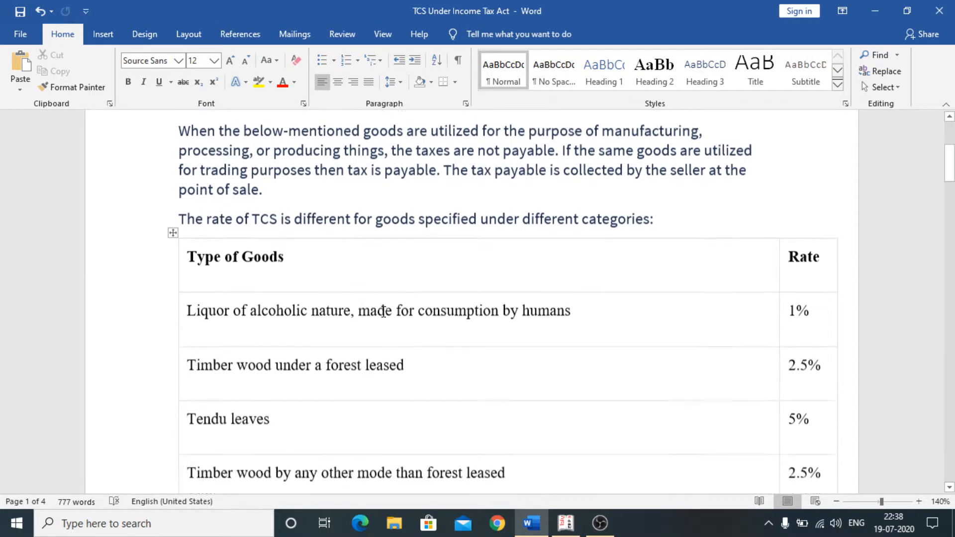
{"action": "scroll", "coordinate": [383, 312], "scroll_direction": "down", "scroll_amount": 1}
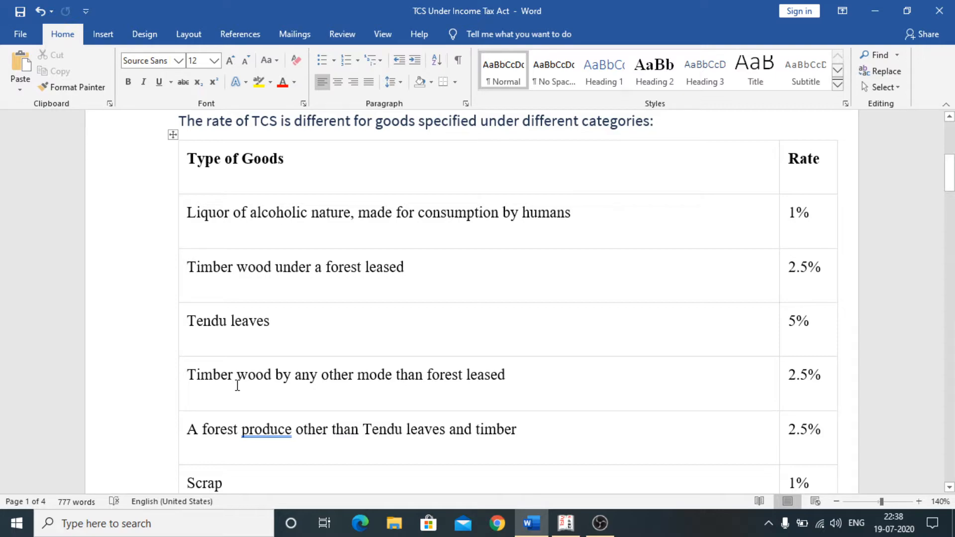
{"action": "scroll", "coordinate": [237, 386], "scroll_direction": "down", "scroll_amount": 3}
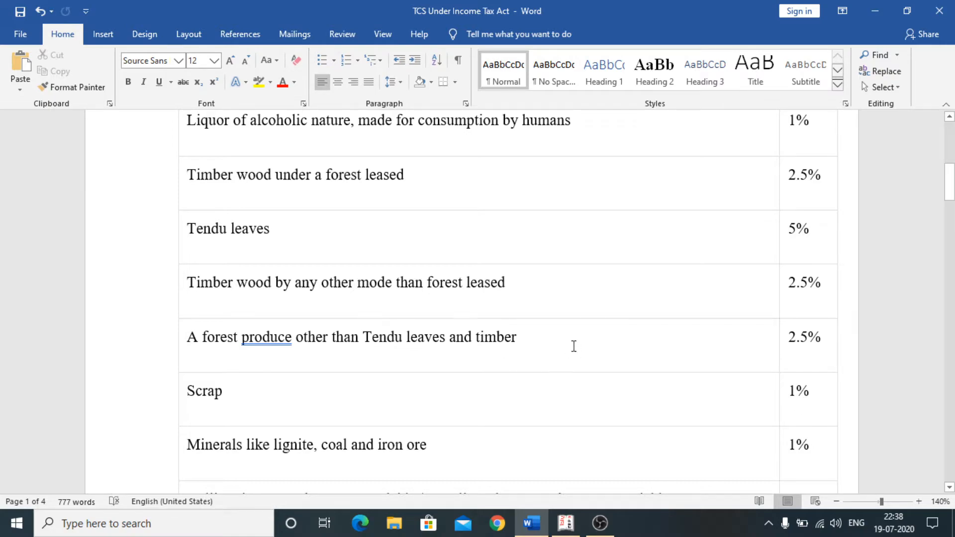
{"action": "scroll", "coordinate": [572, 377], "scroll_direction": "down", "scroll_amount": 1}
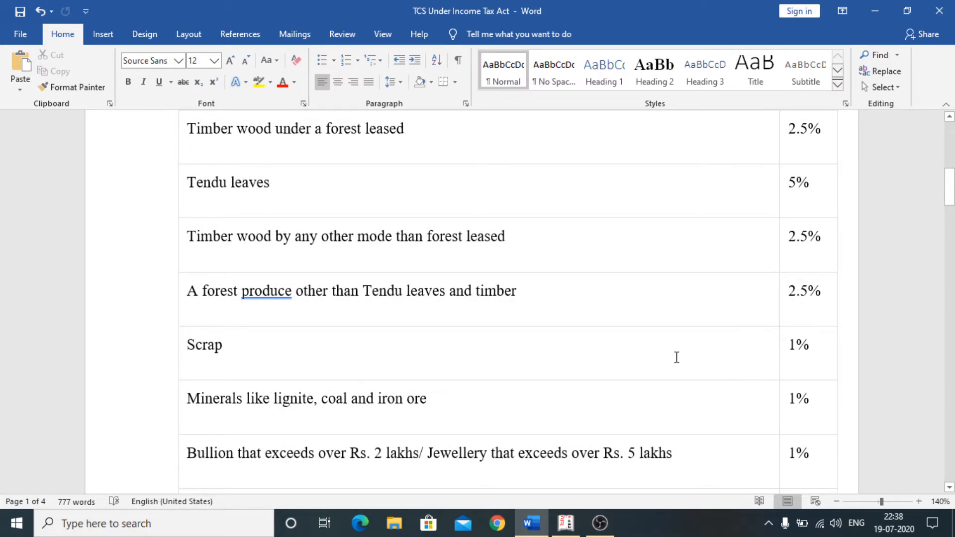
{"action": "scroll", "coordinate": [576, 365], "scroll_direction": "down", "scroll_amount": 1}
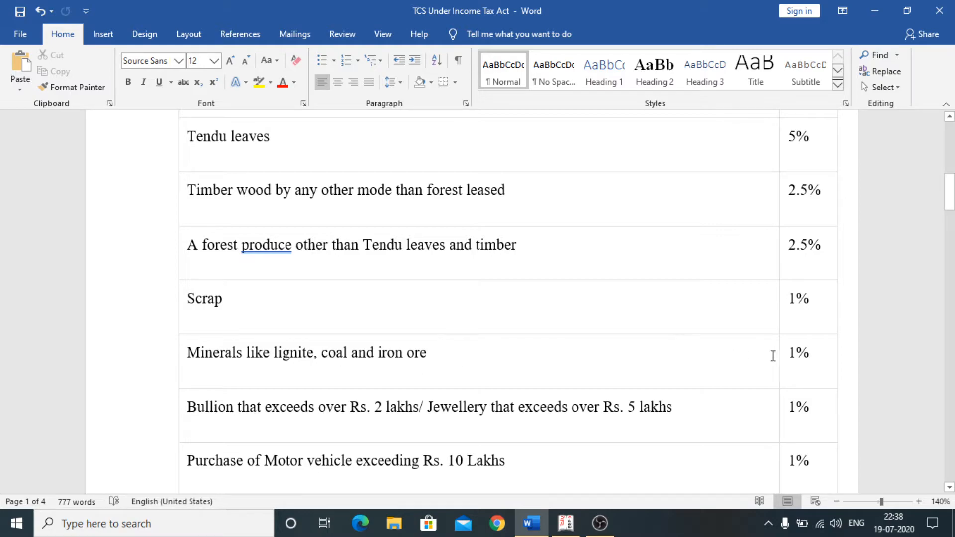
{"action": "scroll", "coordinate": [463, 392], "scroll_direction": "down", "scroll_amount": 2}
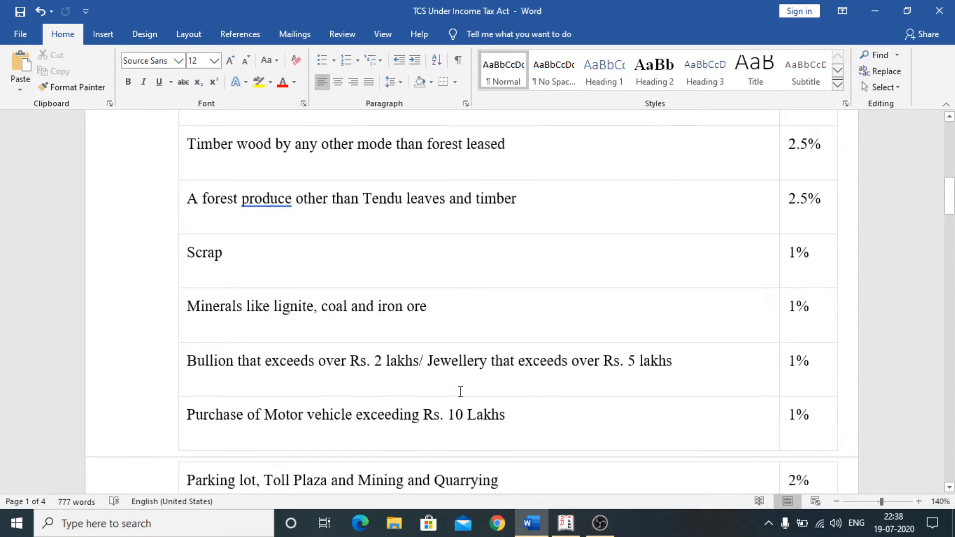
{"action": "scroll", "coordinate": [439, 391], "scroll_direction": "down", "scroll_amount": 3}
{"action": "scroll", "coordinate": [439, 391], "scroll_direction": "down", "scroll_amount": 6}
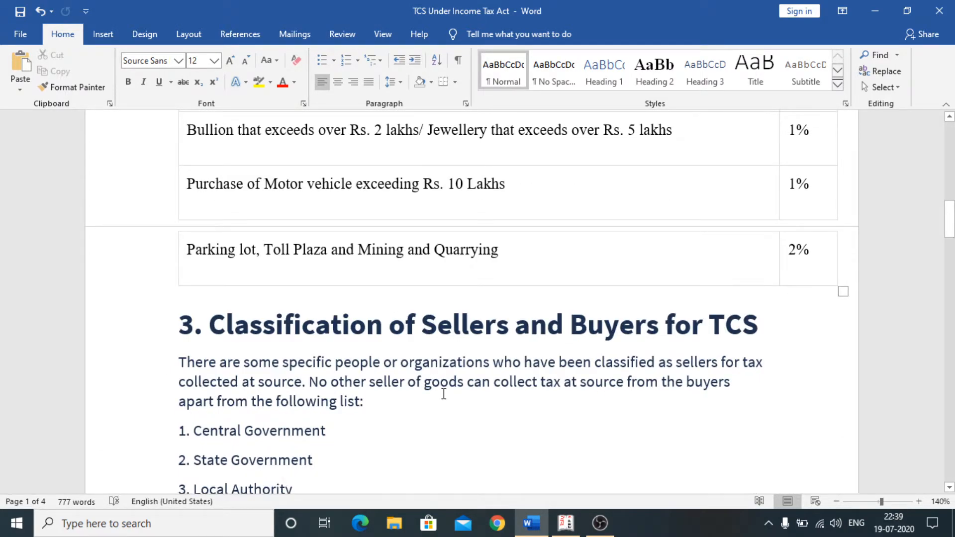
{"action": "scroll", "coordinate": [443, 394], "scroll_direction": "down", "scroll_amount": 2}
{"action": "scroll", "coordinate": [471, 345], "scroll_direction": "down", "scroll_amount": 1}
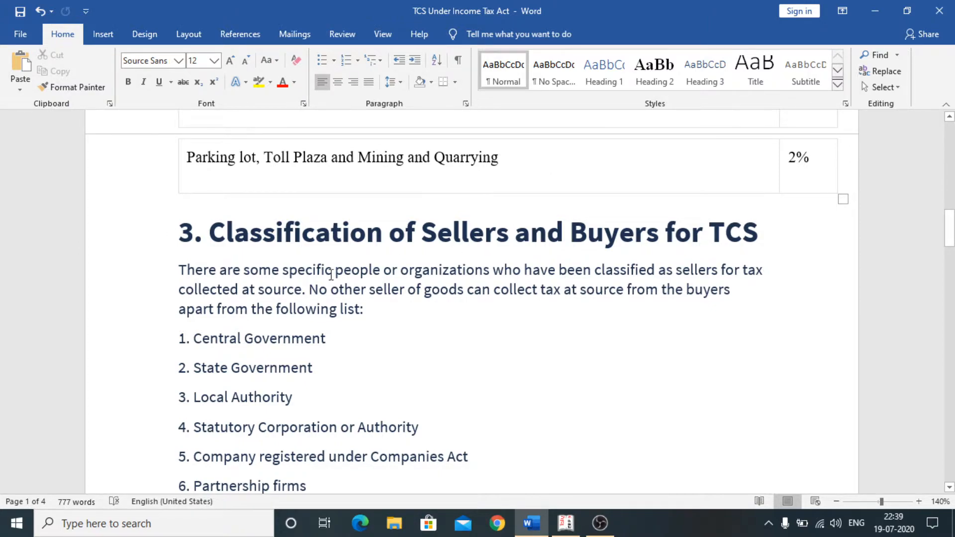
{"action": "scroll", "coordinate": [326, 273], "scroll_direction": "down", "scroll_amount": 1}
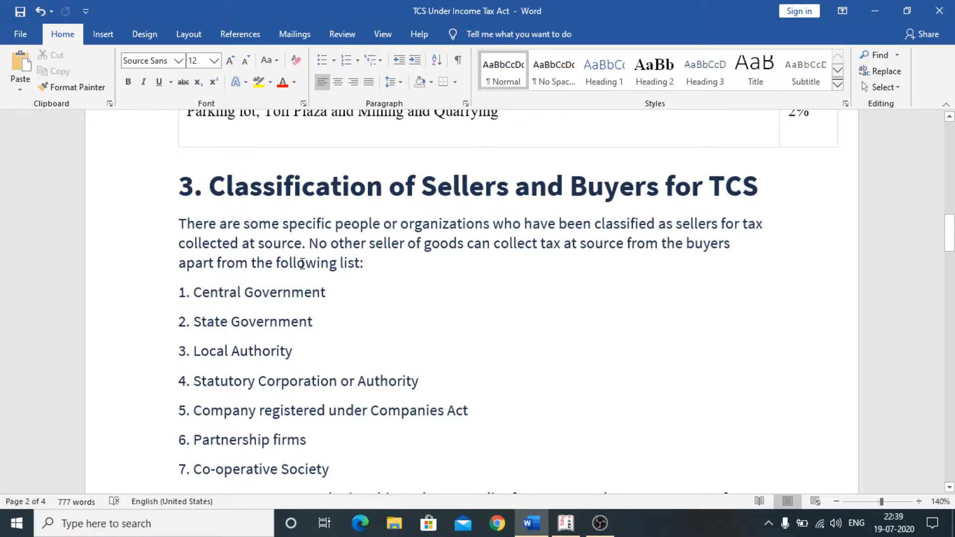
{"action": "scroll", "coordinate": [367, 294], "scroll_direction": "down", "scroll_amount": 1}
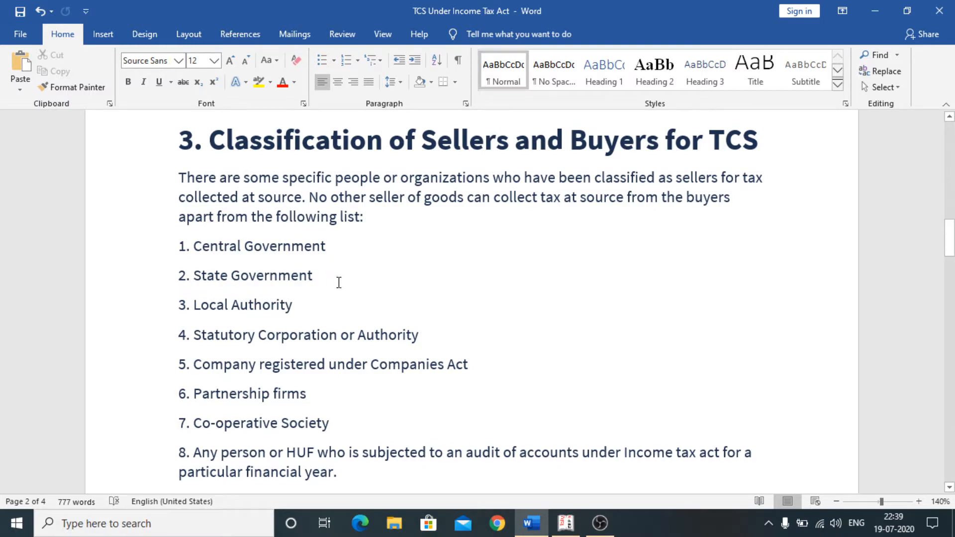
{"action": "scroll", "coordinate": [346, 303], "scroll_direction": "down", "scroll_amount": 1}
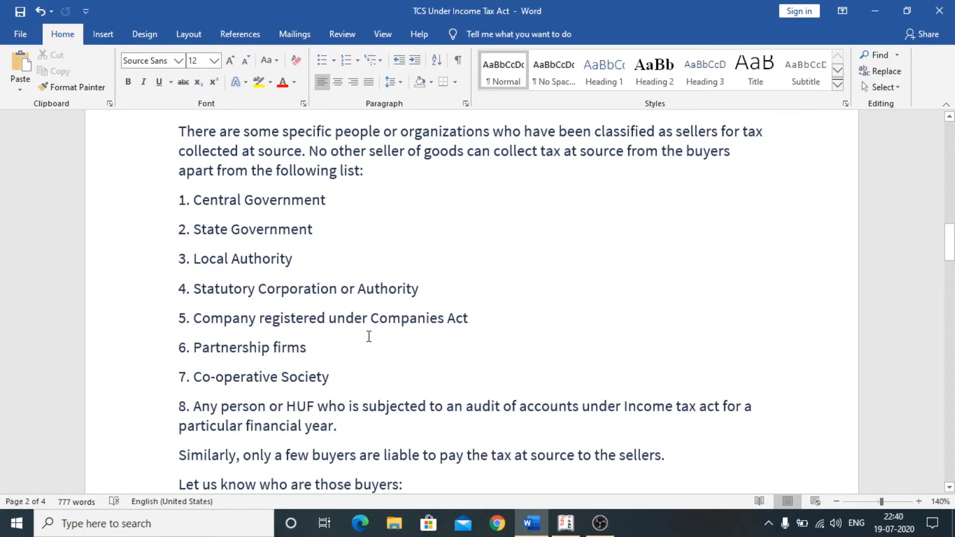
{"action": "scroll", "coordinate": [368, 336], "scroll_direction": "down", "scroll_amount": 1}
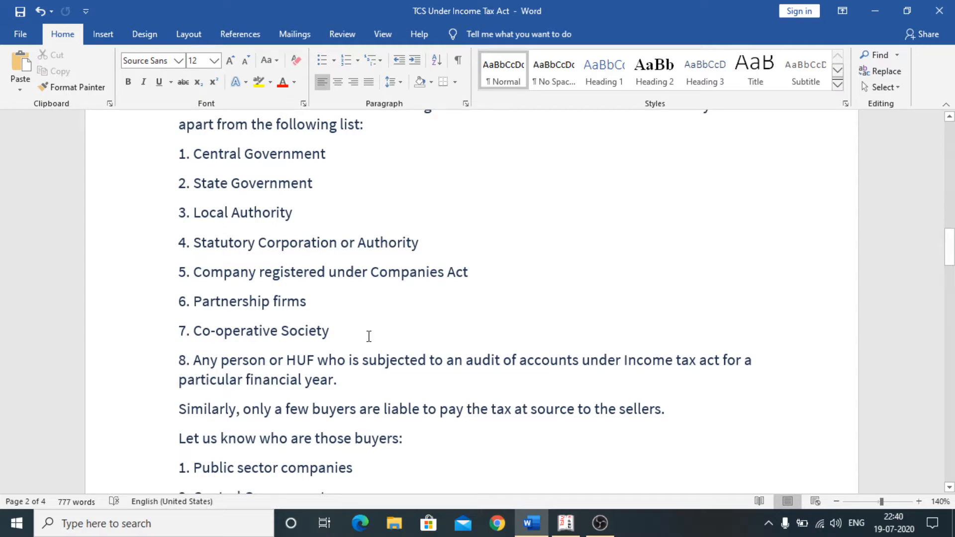
{"action": "scroll", "coordinate": [369, 337], "scroll_direction": "down", "scroll_amount": 1}
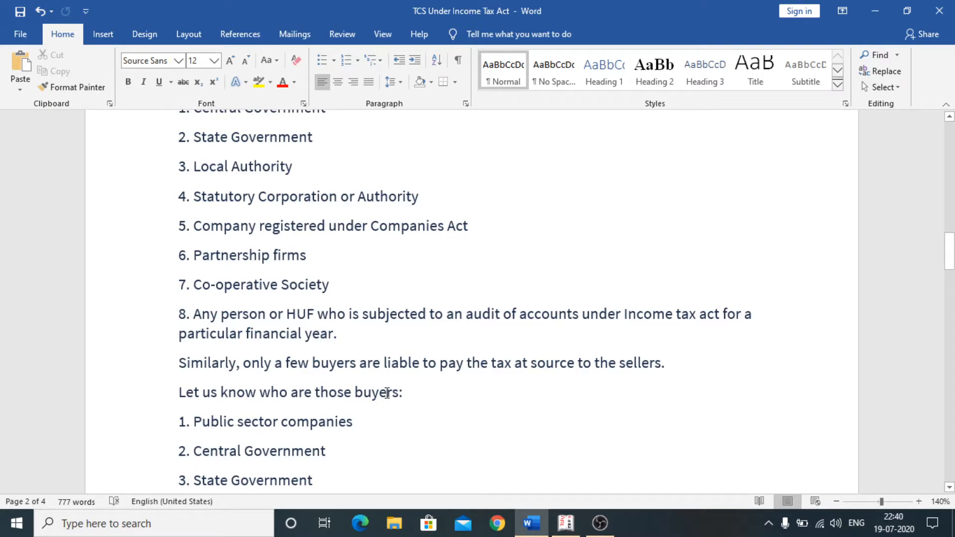
{"action": "scroll", "coordinate": [390, 392], "scroll_direction": "down", "scroll_amount": 1}
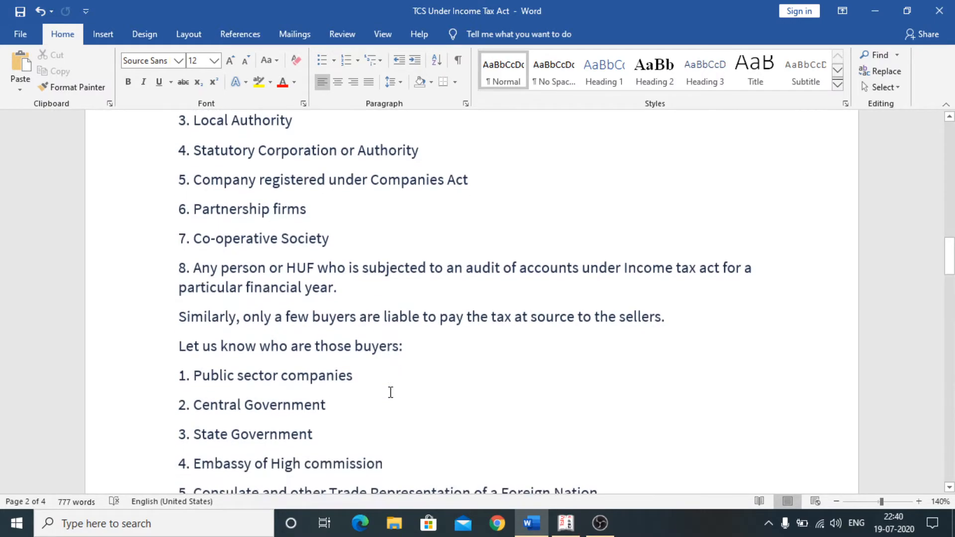
{"action": "scroll", "coordinate": [390, 393], "scroll_direction": "down", "scroll_amount": 1}
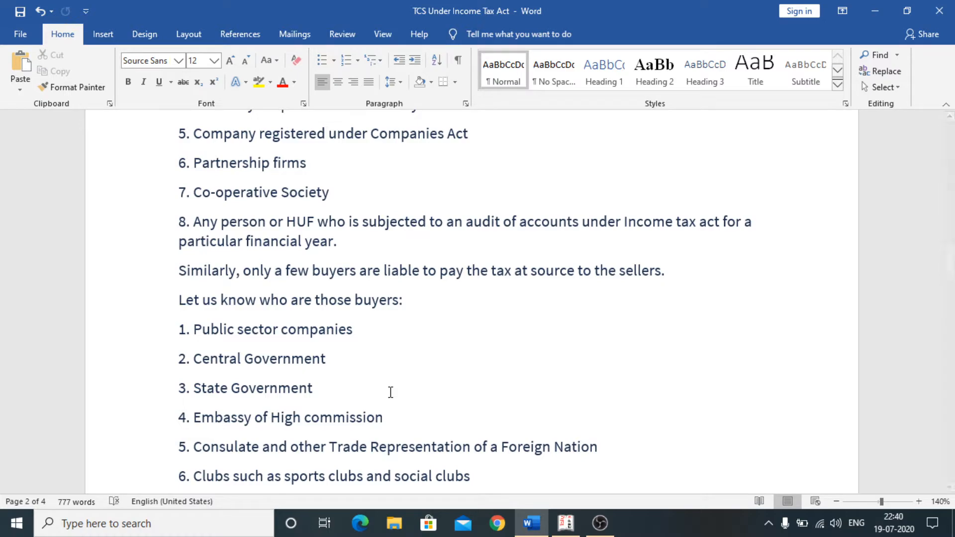
{"action": "scroll", "coordinate": [409, 377], "scroll_direction": "down", "scroll_amount": 1}
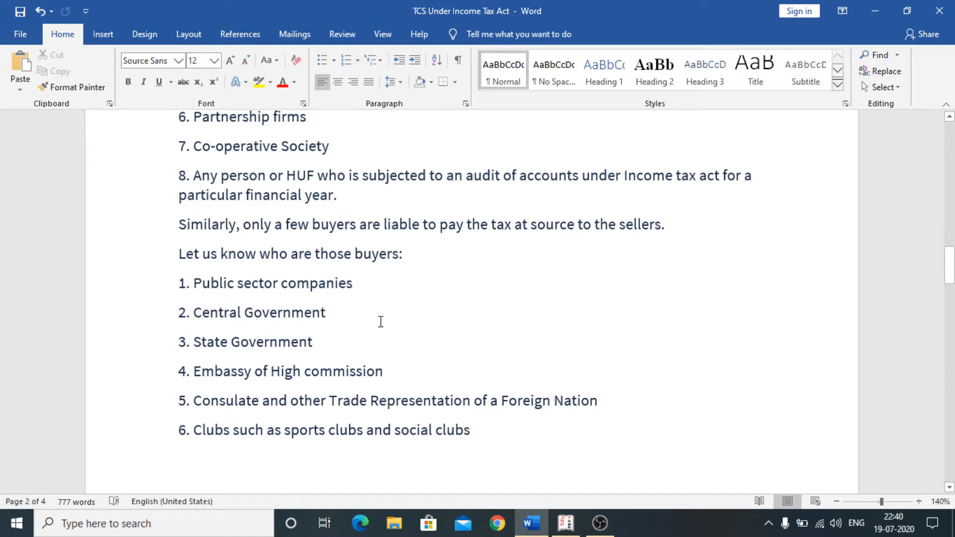
{"action": "scroll", "coordinate": [380, 322], "scroll_direction": "down", "scroll_amount": 3}
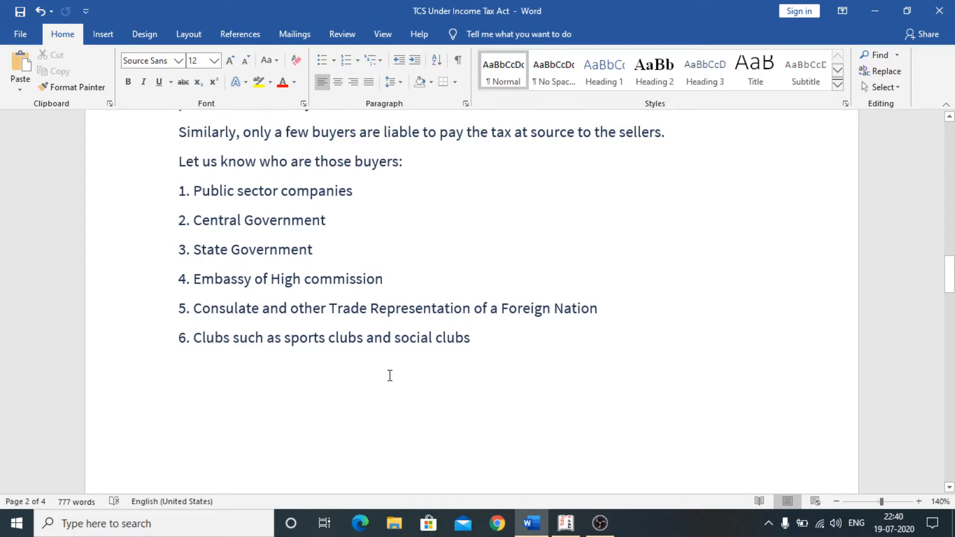
{"action": "scroll", "coordinate": [390, 375], "scroll_direction": "down", "scroll_amount": 8}
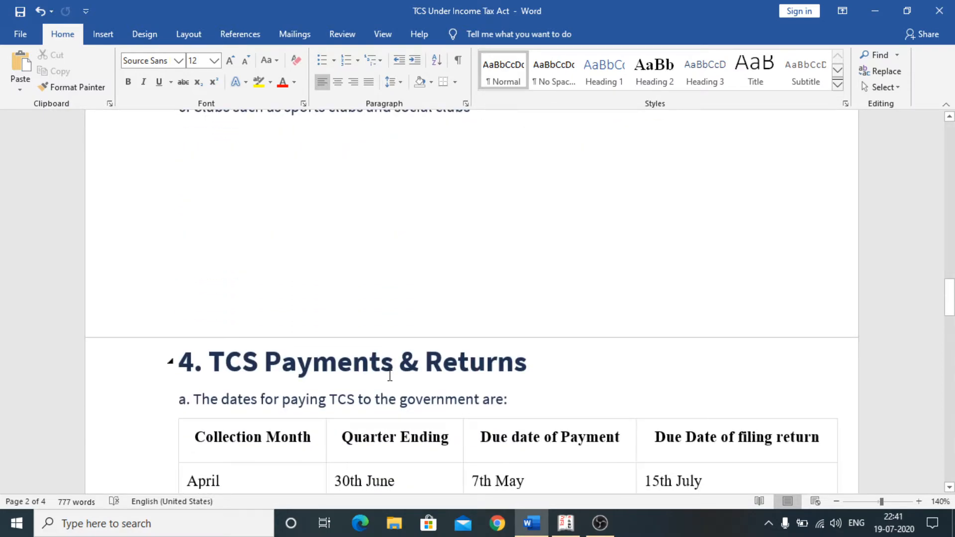
{"action": "scroll", "coordinate": [390, 375], "scroll_direction": "up", "scroll_amount": 3}
{"action": "scroll", "coordinate": [405, 337], "scroll_direction": "down", "scroll_amount": 4}
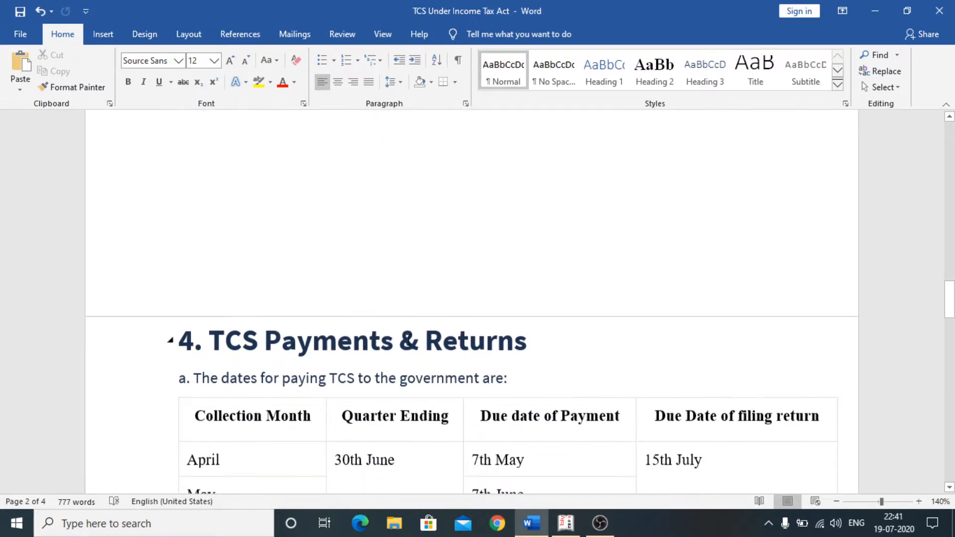
{"action": "scroll", "coordinate": [403, 381], "scroll_direction": "down", "scroll_amount": 3}
{"action": "scroll", "coordinate": [391, 395], "scroll_direction": "down", "scroll_amount": 3}
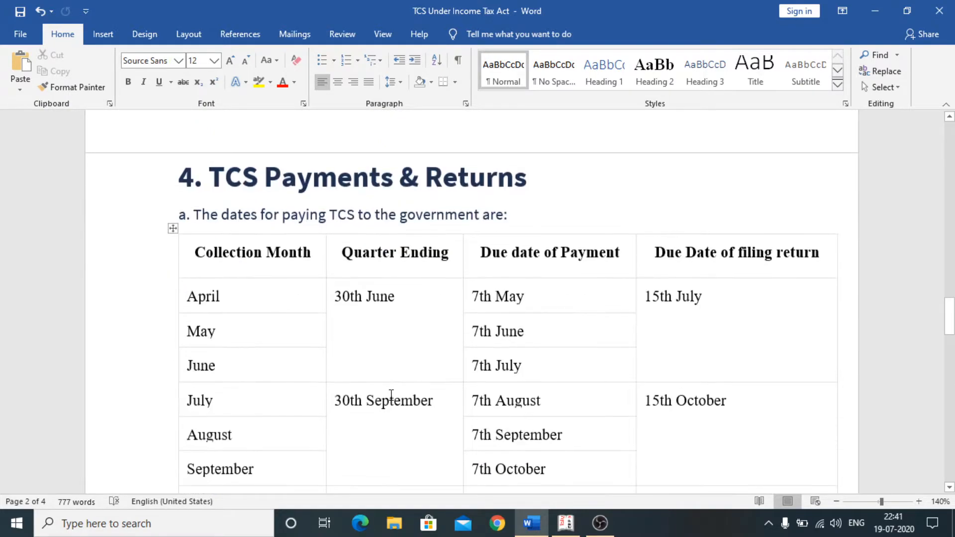
{"action": "scroll", "coordinate": [391, 395], "scroll_direction": "down", "scroll_amount": 3}
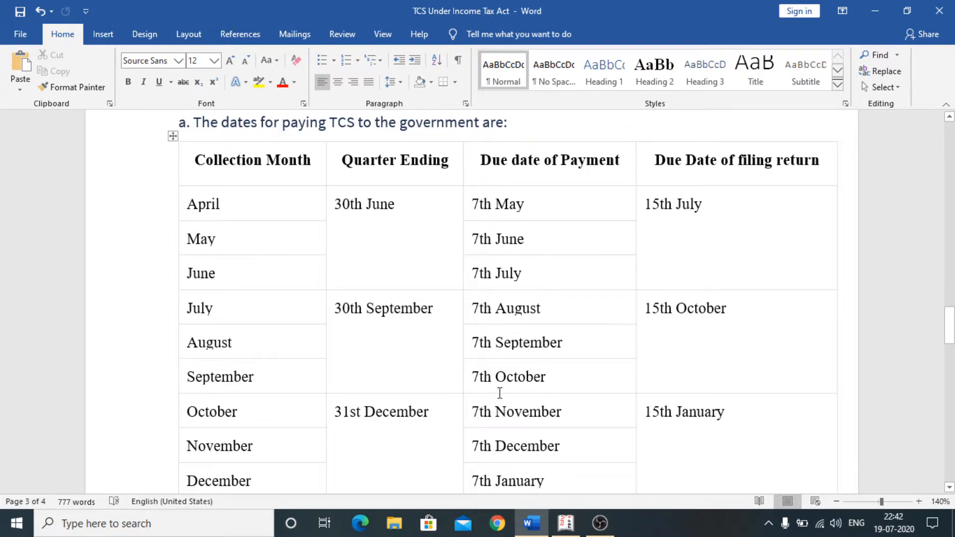
{"action": "scroll", "coordinate": [497, 385], "scroll_direction": "down", "scroll_amount": 3}
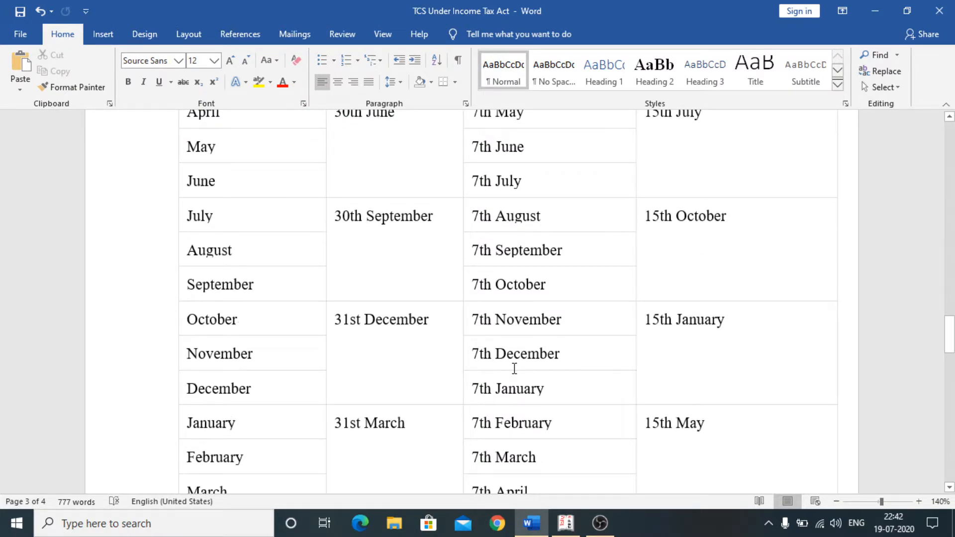
{"action": "scroll", "coordinate": [511, 392], "scroll_direction": "down", "scroll_amount": 2}
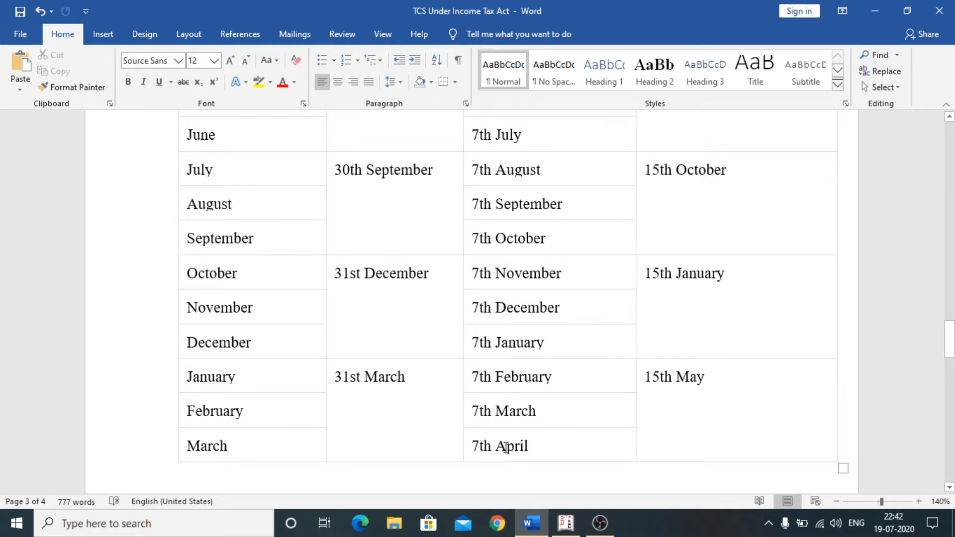
{"action": "scroll", "coordinate": [400, 458], "scroll_direction": "up", "scroll_amount": 3}
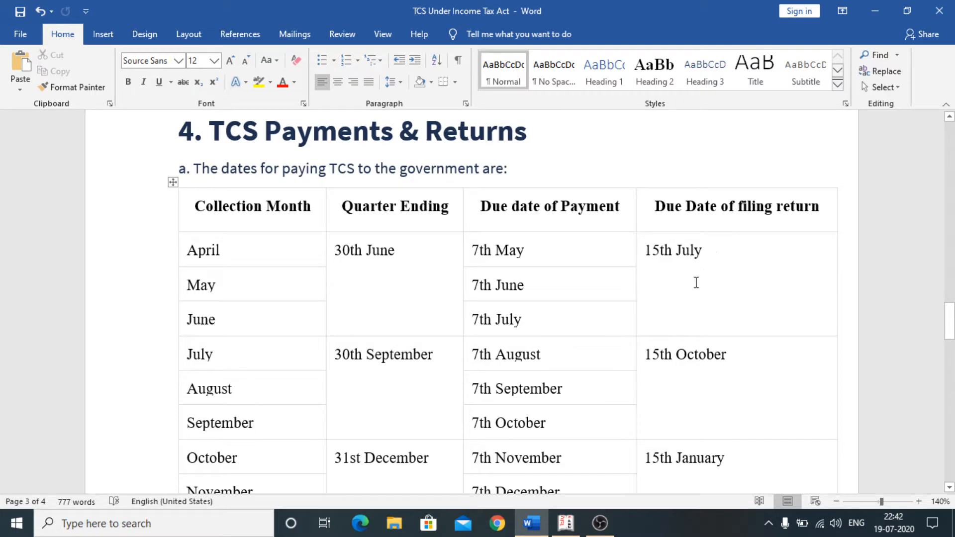
- Review the TCS Payments & Returns due-date table and notes, then return to section 1 at the top
{"action": "scroll", "coordinate": [697, 283], "scroll_direction": "down", "scroll_amount": 1}
{"action": "scroll", "coordinate": [696, 283], "scroll_direction": "down", "scroll_amount": 2}
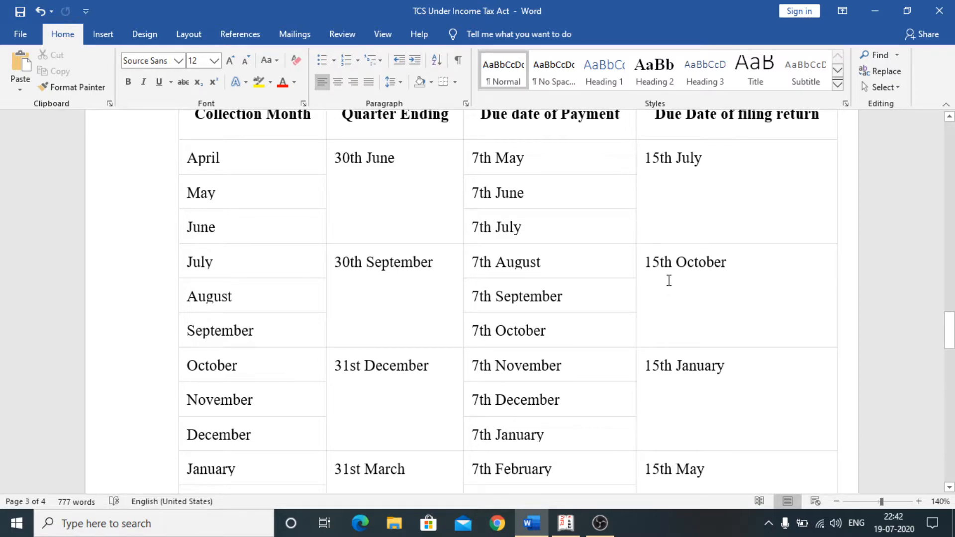
{"action": "scroll", "coordinate": [324, 358], "scroll_direction": "down", "scroll_amount": 2}
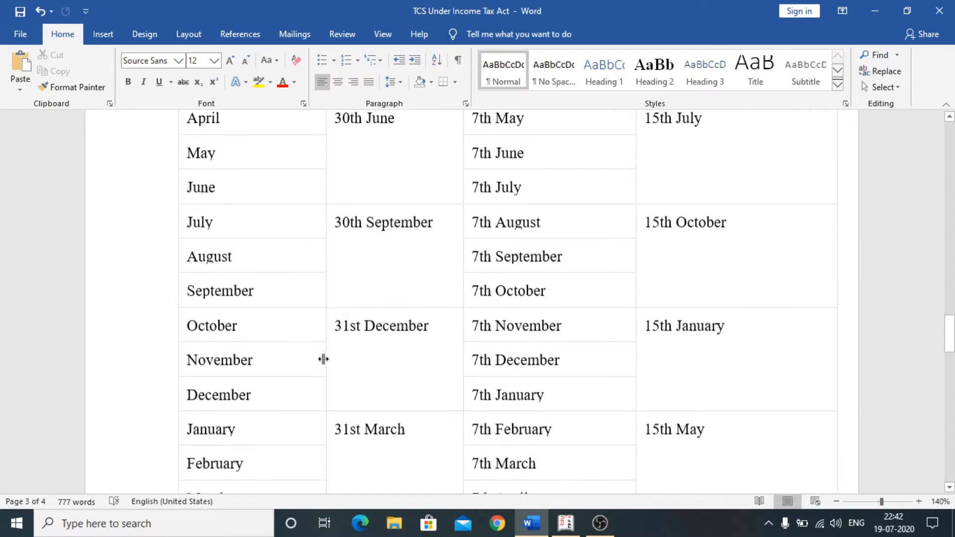
{"action": "scroll", "coordinate": [273, 353], "scroll_direction": "down", "scroll_amount": 2}
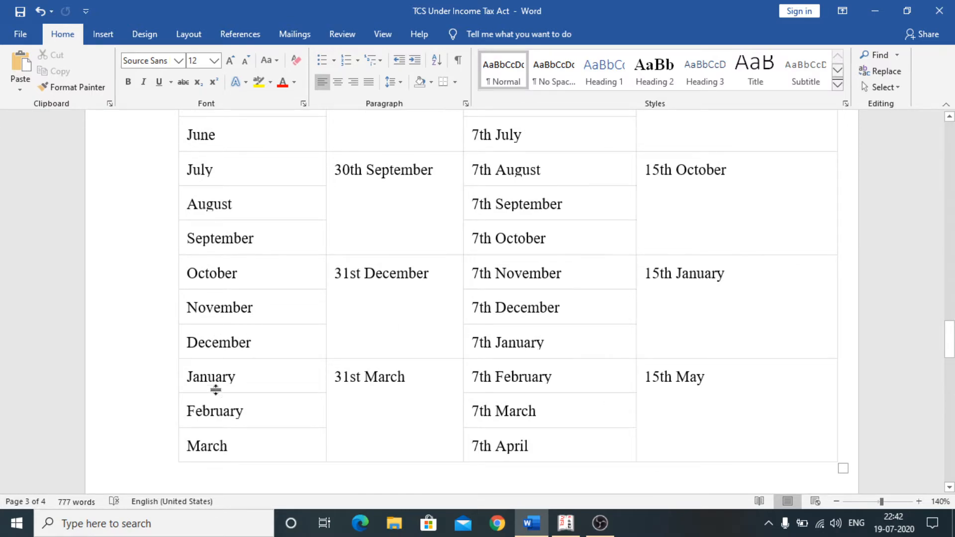
{"action": "scroll", "coordinate": [218, 390], "scroll_direction": "down", "scroll_amount": 2}
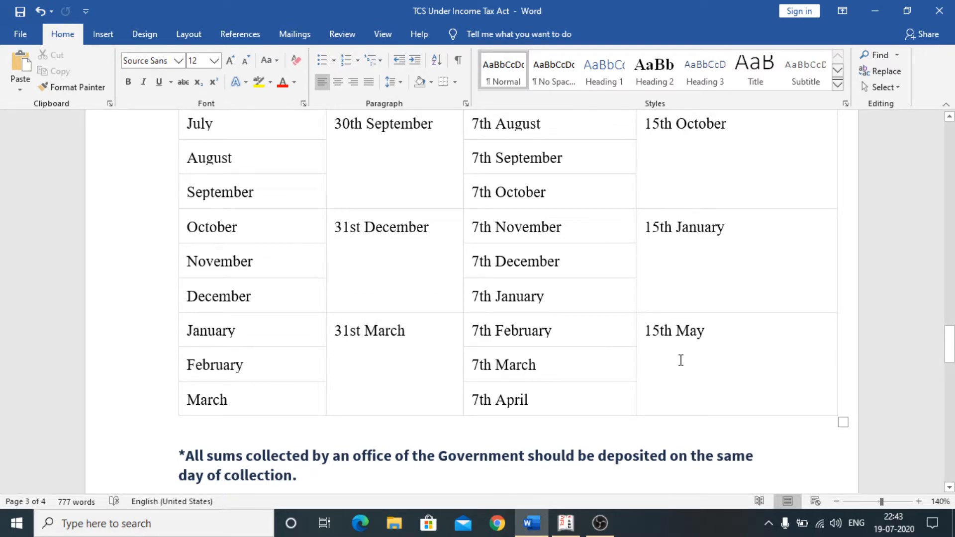
{"action": "scroll", "coordinate": [680, 349], "scroll_direction": "up", "scroll_amount": 6}
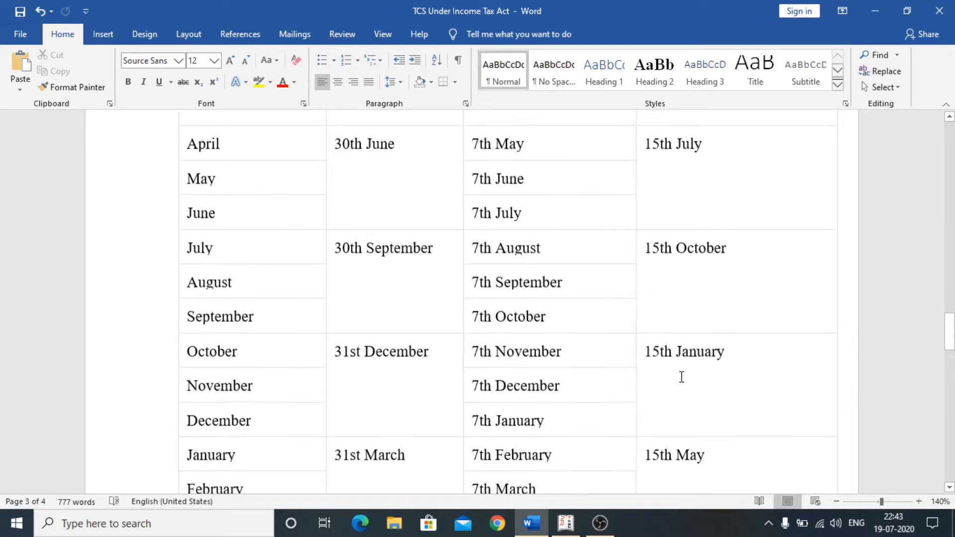
{"action": "scroll", "coordinate": [684, 379], "scroll_direction": "down", "scroll_amount": 5}
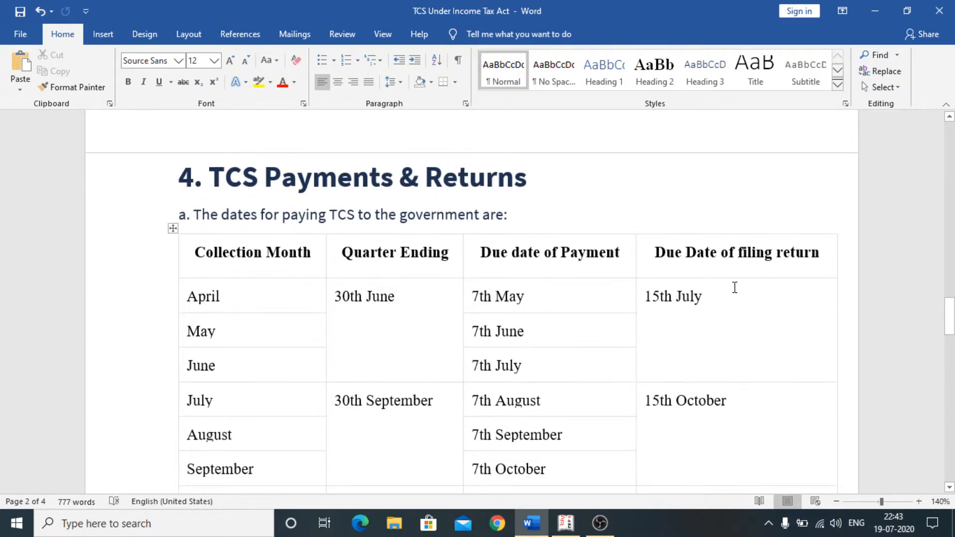
{"action": "scroll", "coordinate": [695, 302], "scroll_direction": "down", "scroll_amount": 2}
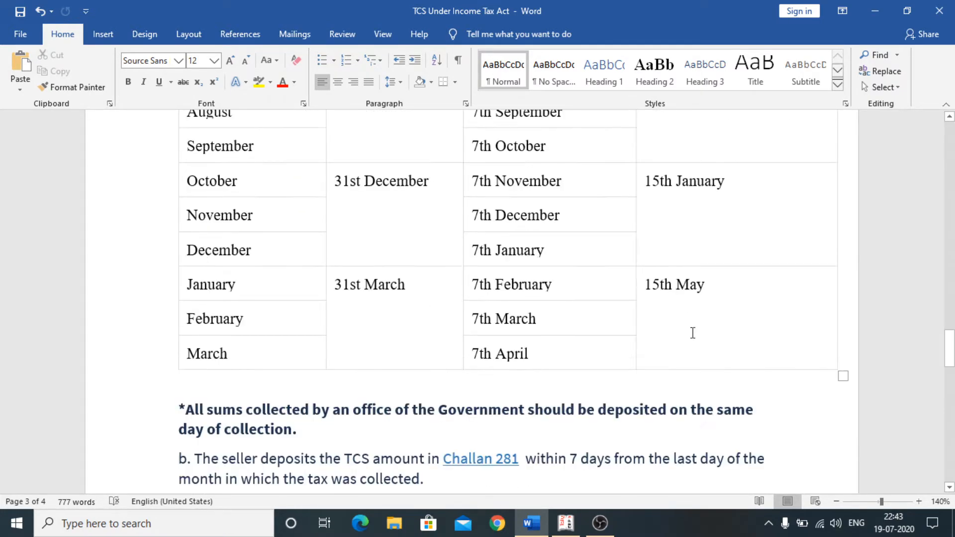
{"action": "scroll", "coordinate": [693, 333], "scroll_direction": "up", "scroll_amount": 5}
{"action": "scroll", "coordinate": [692, 335], "scroll_direction": "up", "scroll_amount": 1}
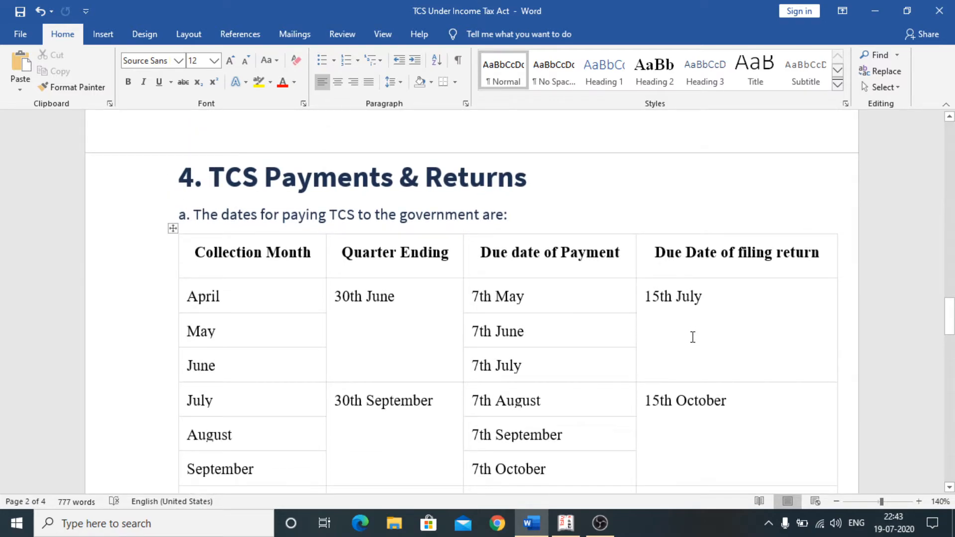
{"action": "scroll", "coordinate": [685, 344], "scroll_direction": "down", "scroll_amount": 4}
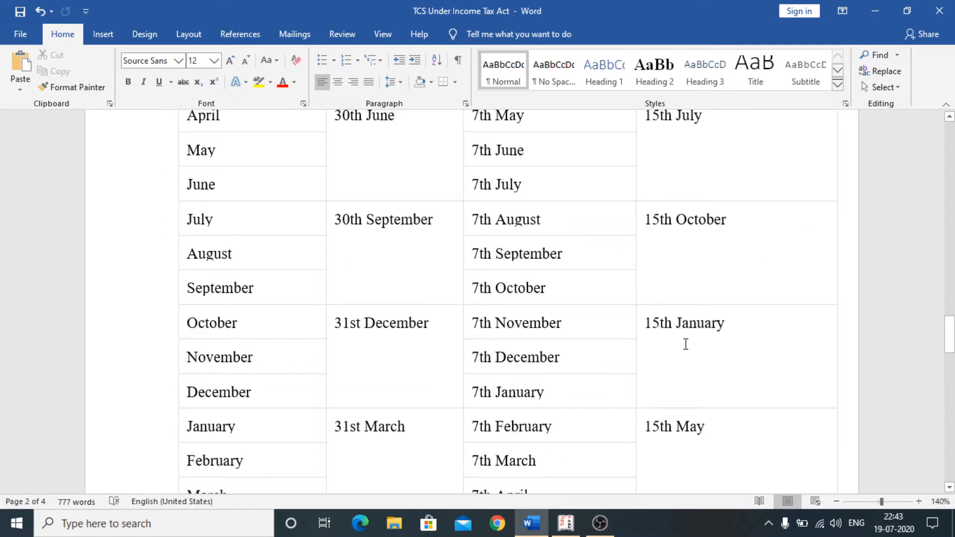
{"action": "scroll", "coordinate": [685, 344], "scroll_direction": "down", "scroll_amount": 4}
{"action": "scroll", "coordinate": [686, 344], "scroll_direction": "down", "scroll_amount": 2}
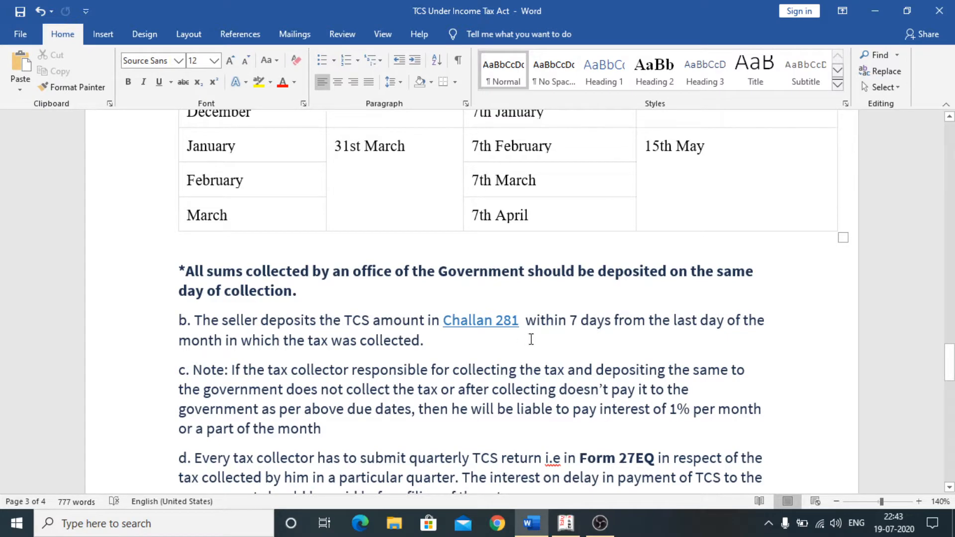
{"action": "scroll", "coordinate": [532, 339], "scroll_direction": "down", "scroll_amount": 5}
{"action": "scroll", "coordinate": [535, 342], "scroll_direction": "up", "scroll_amount": 5}
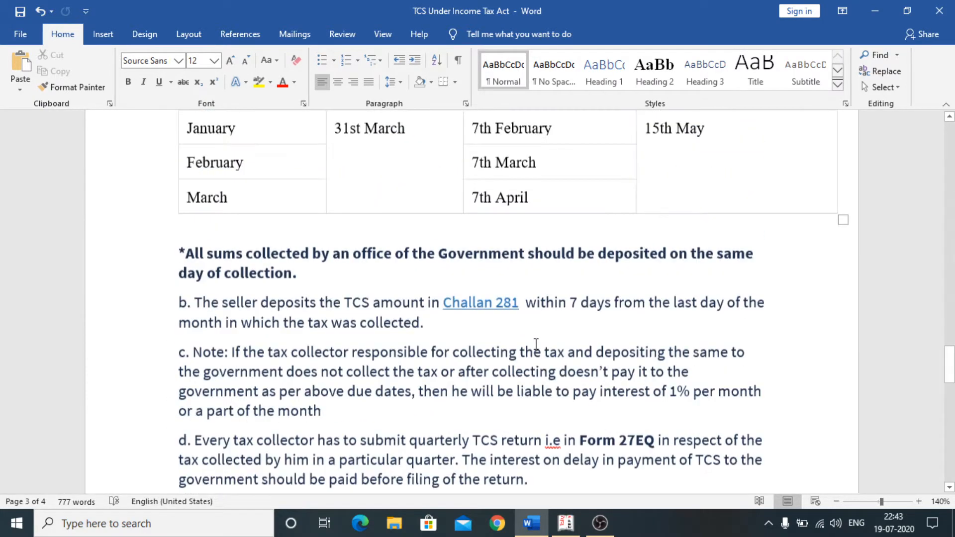
{"action": "scroll", "coordinate": [536, 343], "scroll_direction": "up", "scroll_amount": 15}
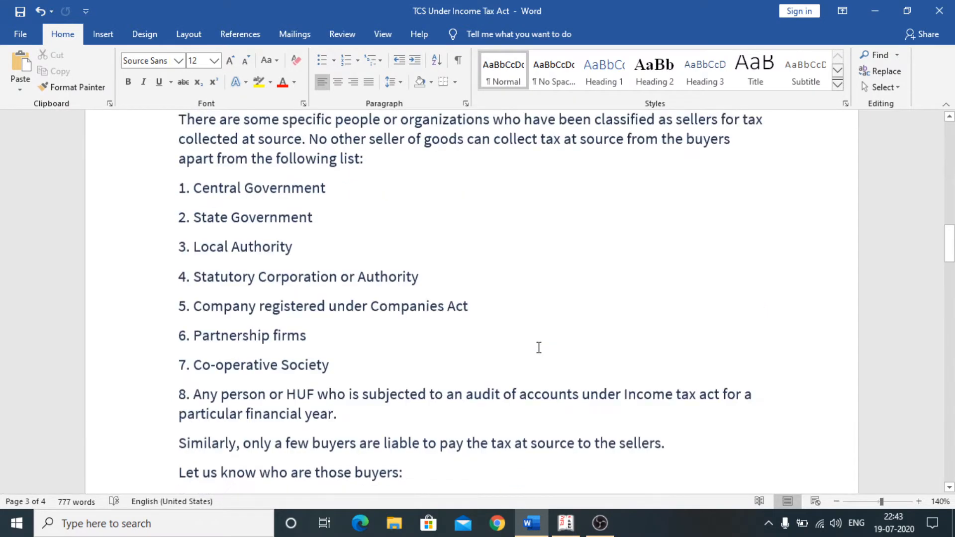
{"action": "scroll", "coordinate": [539, 347], "scroll_direction": "up", "scroll_amount": 10}
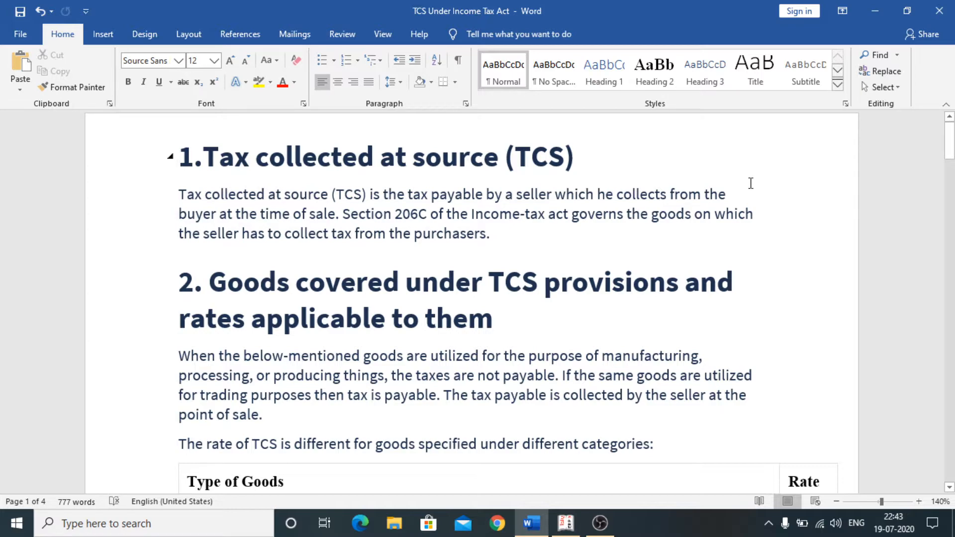
- Minimize Word, refresh the desktop, and restore Tally.ERP 9 at the Gateway of Tally
{"action": "left_click", "coordinate": [877, 11]}
{"action": "right_click", "coordinate": [487, 182]}
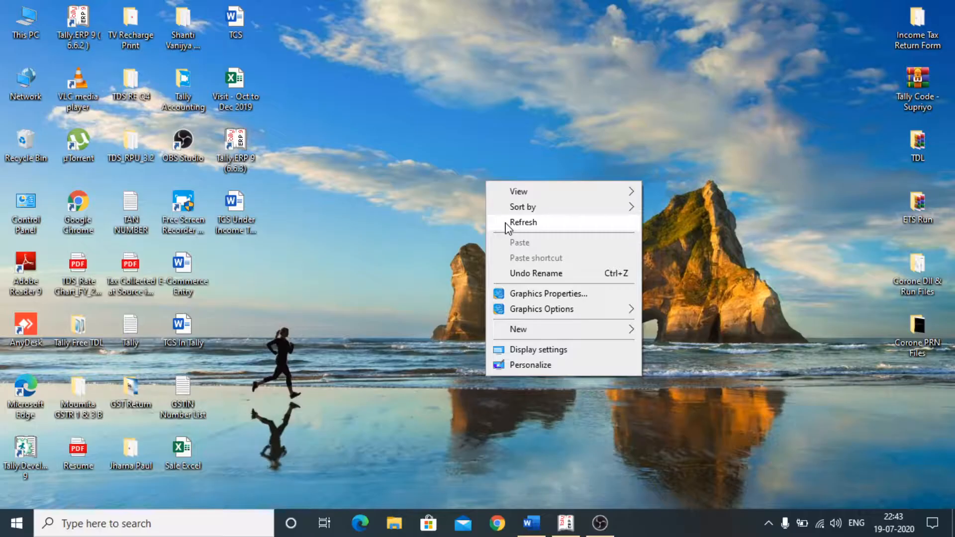
{"action": "left_click", "coordinate": [507, 222]}
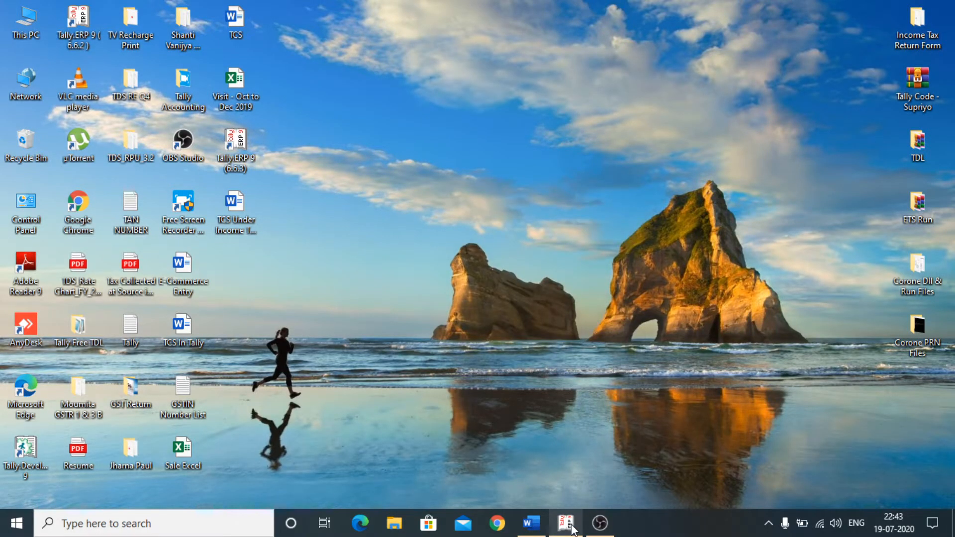
{"action": "left_click", "coordinate": [567, 523]}
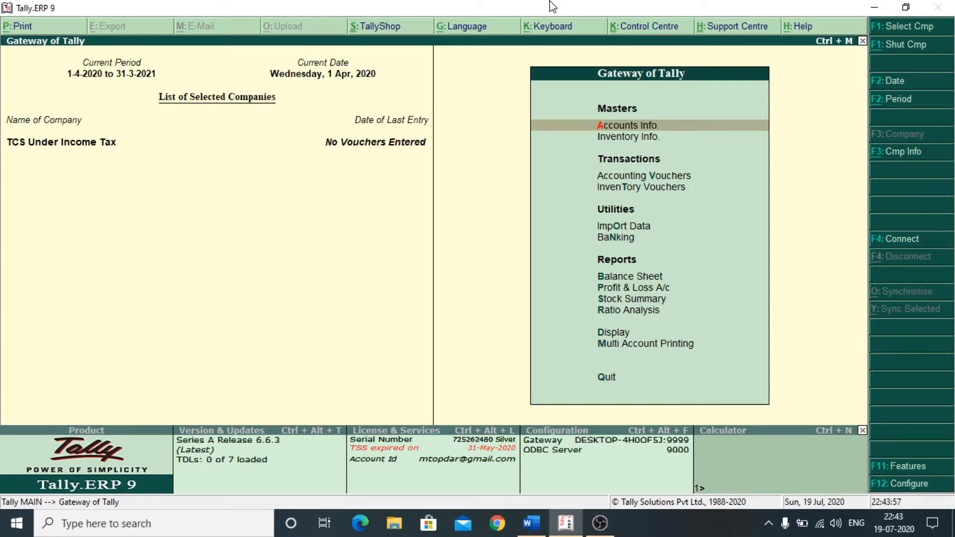
- In F11 Statutory & Taxation features, set 'Set/alter TCS details' to Yes to reach collector details
{"action": "left_click", "coordinate": [905, 468]}
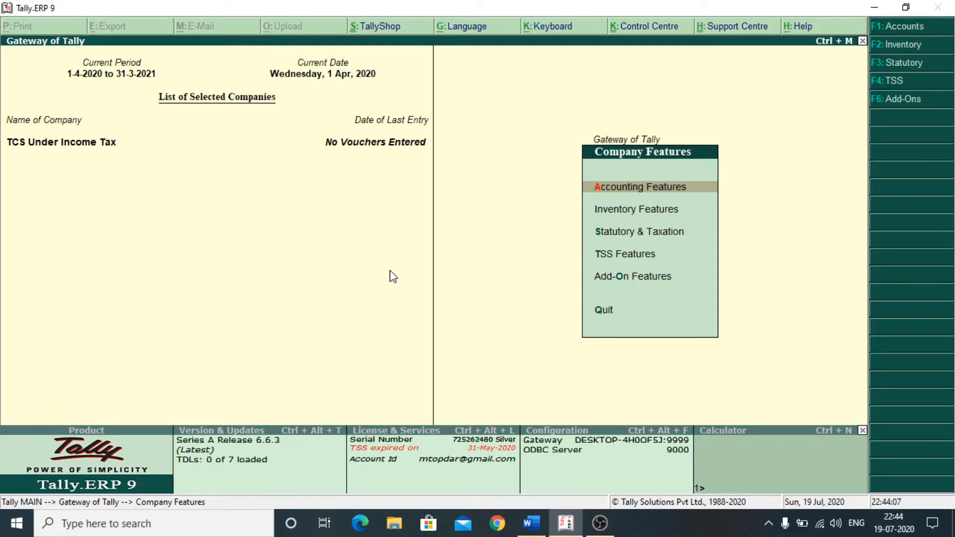
{"action": "key", "text": "Down"}
{"action": "key", "text": "Down"}
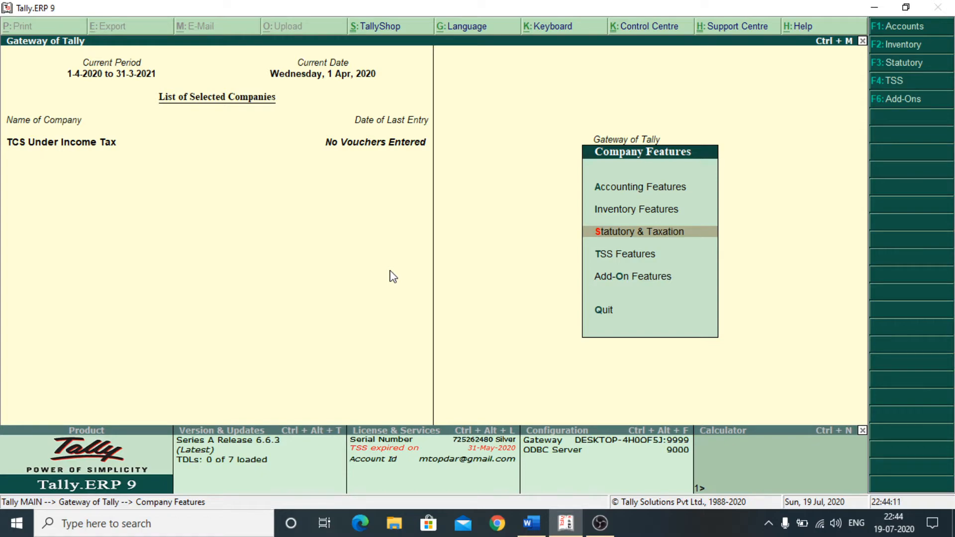
{"action": "key", "text": "Return"}
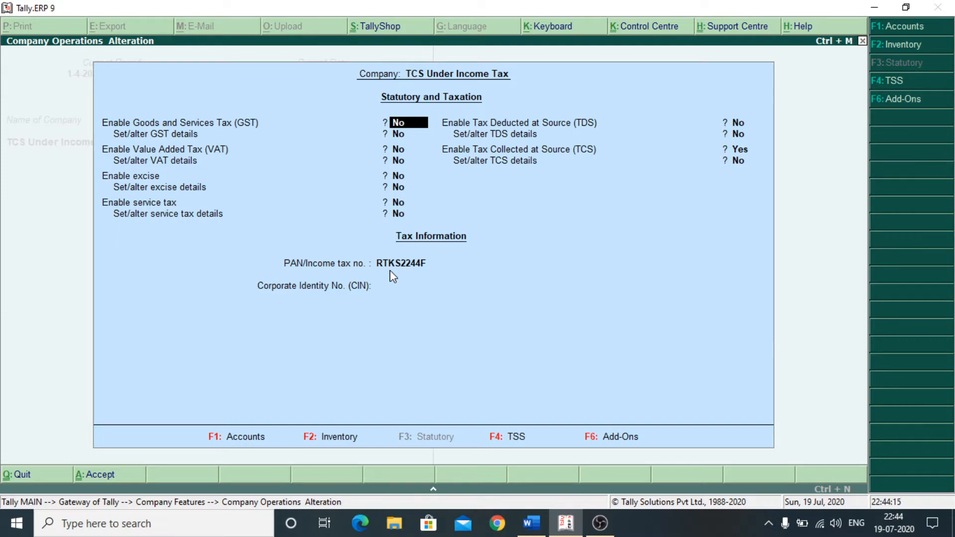
{"action": "key", "text": "Return"}
{"action": "key", "text": "Return"}
{"action": "key", "text": "Return"}
{"action": "key", "text": "Return"}
{"action": "key", "text": "Return"}
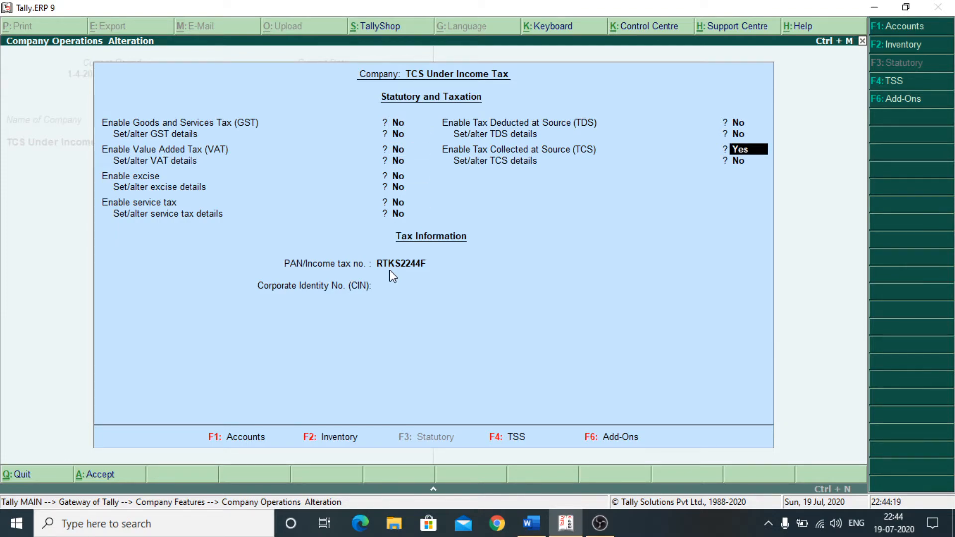
{"action": "key", "text": "Return"}
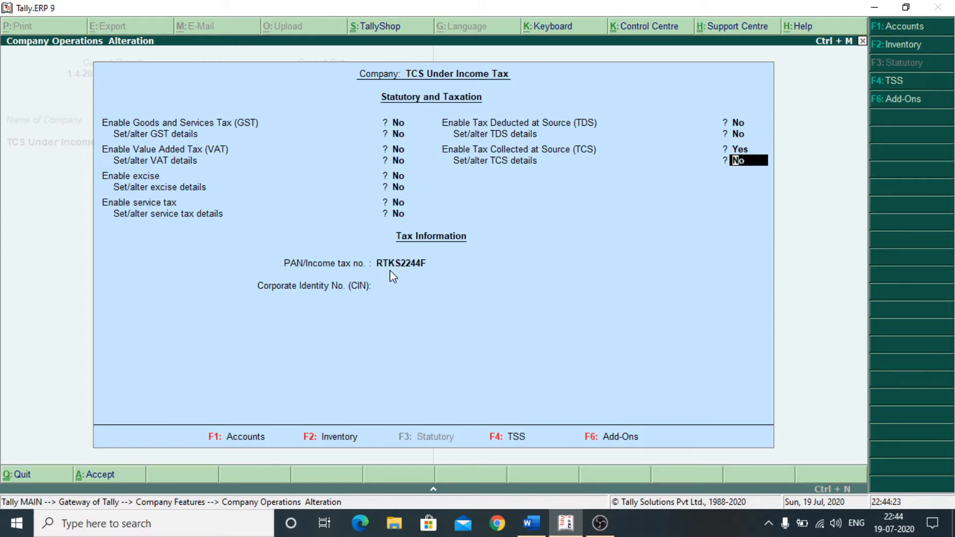
{"action": "type", "text": "y"}
{"action": "key", "text": "Return"}
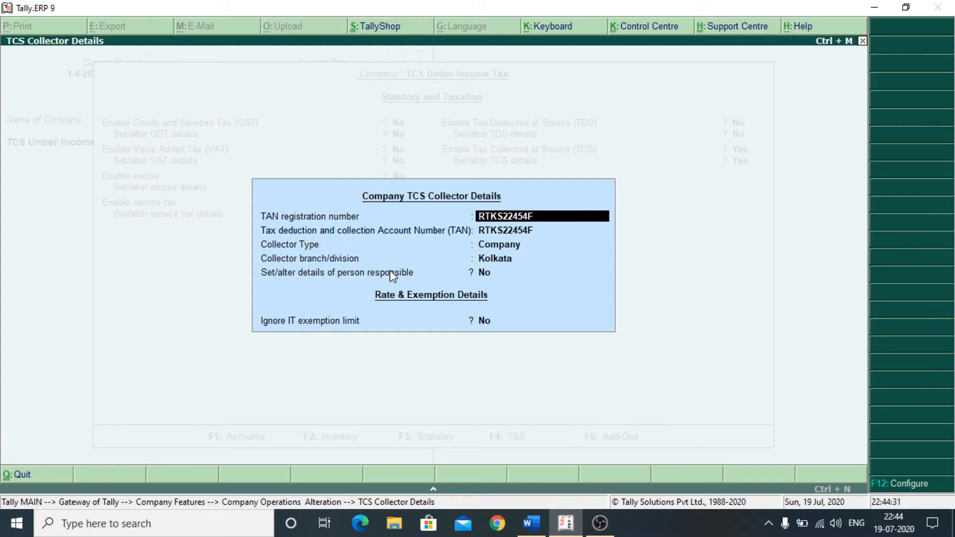
- Keep collector type Company with Kolkata branch and set 'Set/alter details of person responsible' to Yes
{"action": "key", "text": "Return"}
{"action": "key", "text": "Return"}
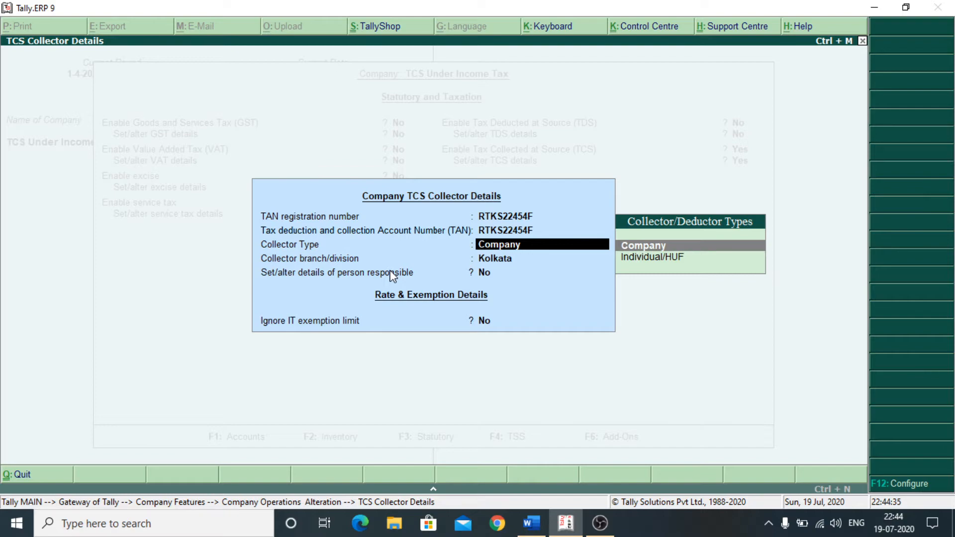
{"action": "key", "text": "Return"}
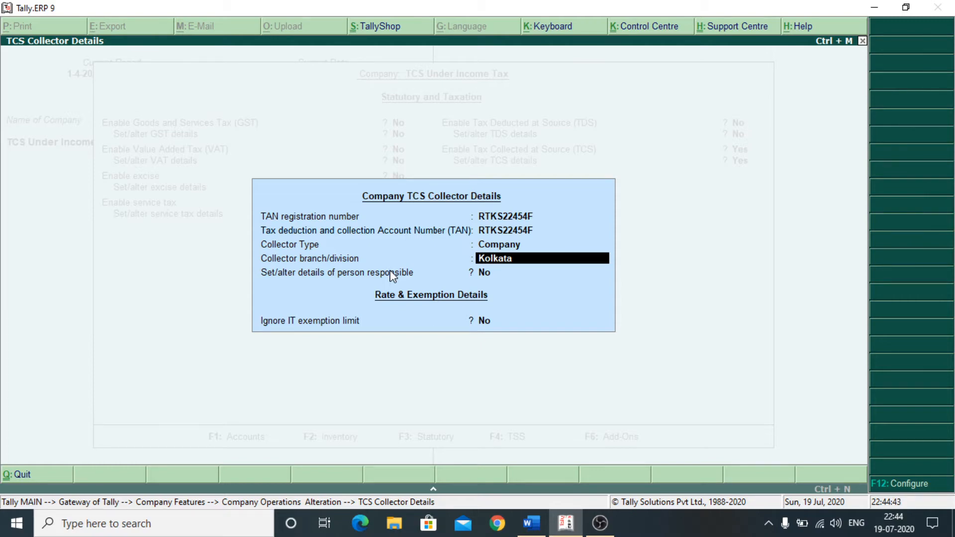
{"action": "key", "text": "Return"}
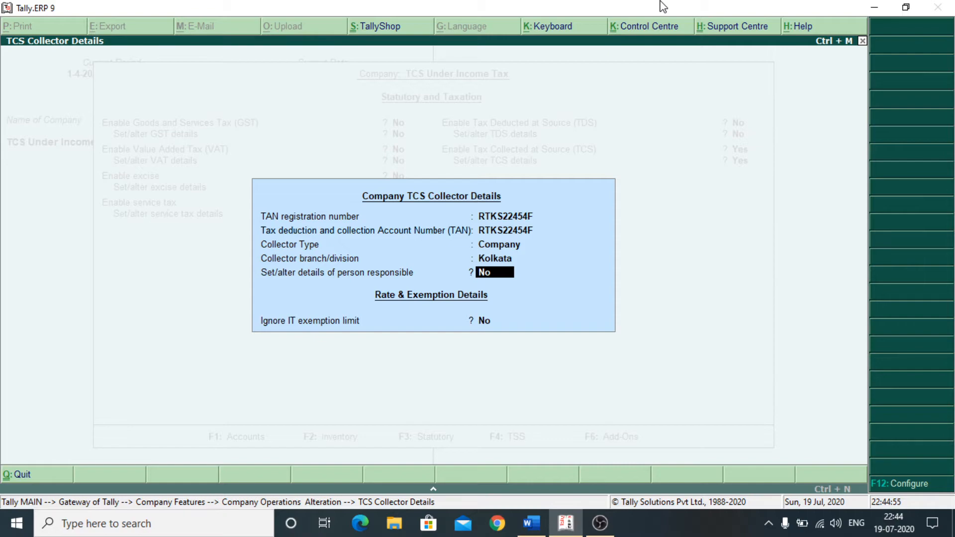
{"action": "type", "text": "y"}
{"action": "key", "text": "Return"}
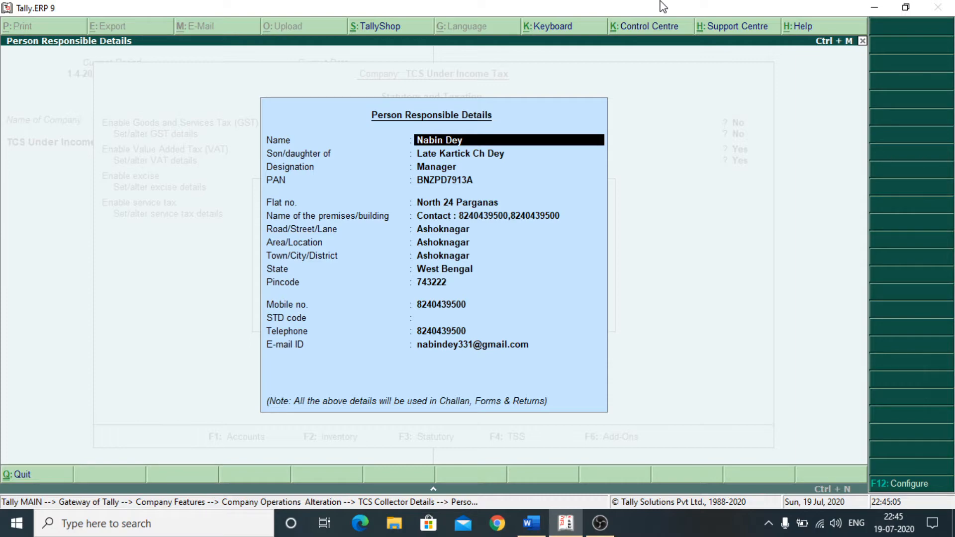
- Accept the person responsible details (designation Manager), the TCS collector details, and the statutory settings
{"action": "key", "text": "Return"}
{"action": "key", "text": "Return"}
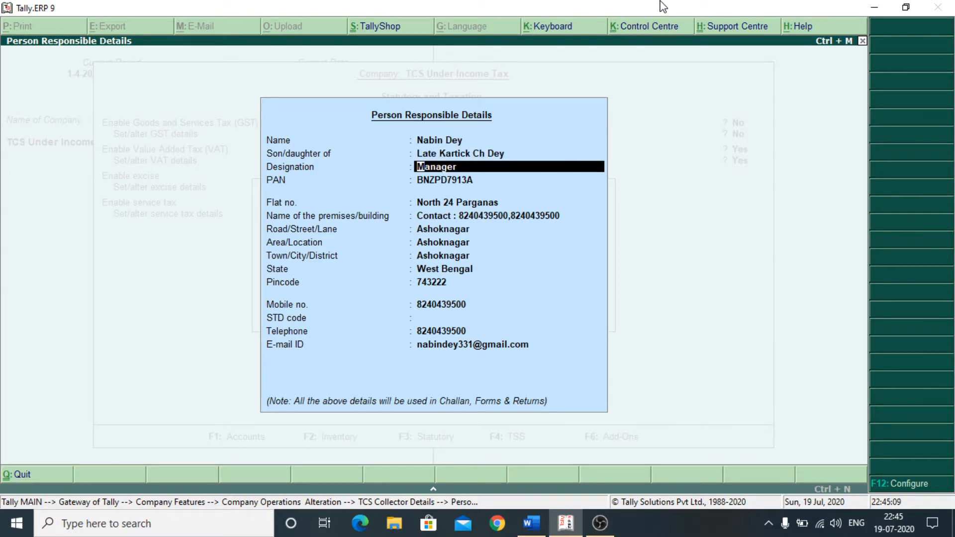
{"action": "key", "text": "Return"}
{"action": "key", "text": "Return"}
{"action": "key", "text": "Return"}
{"action": "key", "text": "Return"}
{"action": "key", "text": "Return"}
{"action": "key", "text": "Return"}
{"action": "key", "text": "Return"}
{"action": "key", "text": "Return"}
{"action": "key", "text": "Return"}
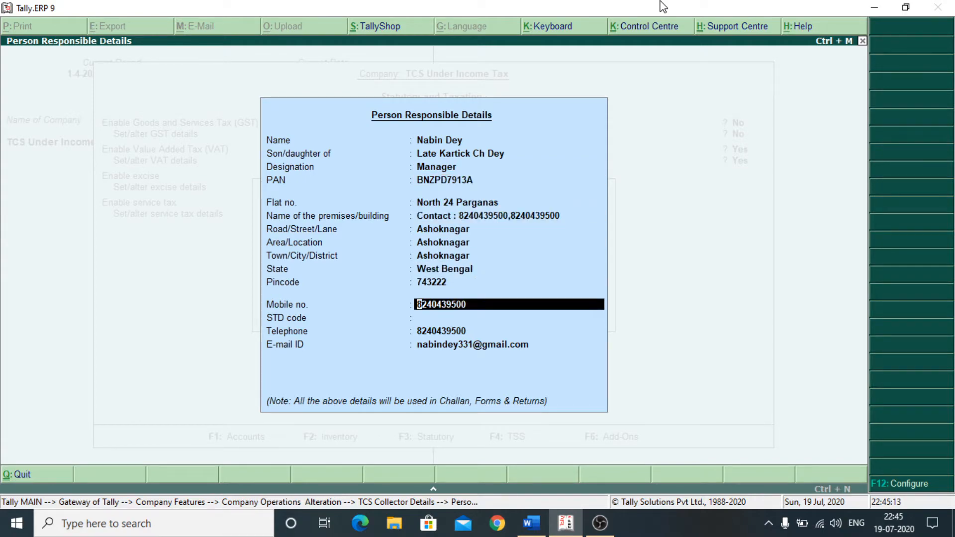
{"action": "key", "text": "Return"}
{"action": "key", "text": "Return"}
{"action": "key", "text": "Return"}
{"action": "key", "text": "Return"}
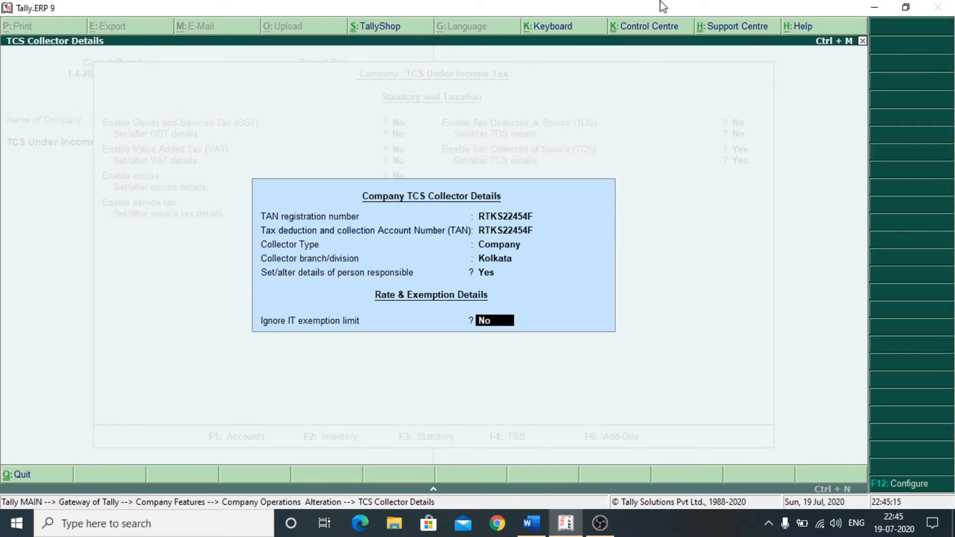
{"action": "key", "text": "Return"}
{"action": "key", "text": "Return"}
{"action": "key", "text": "Return"}
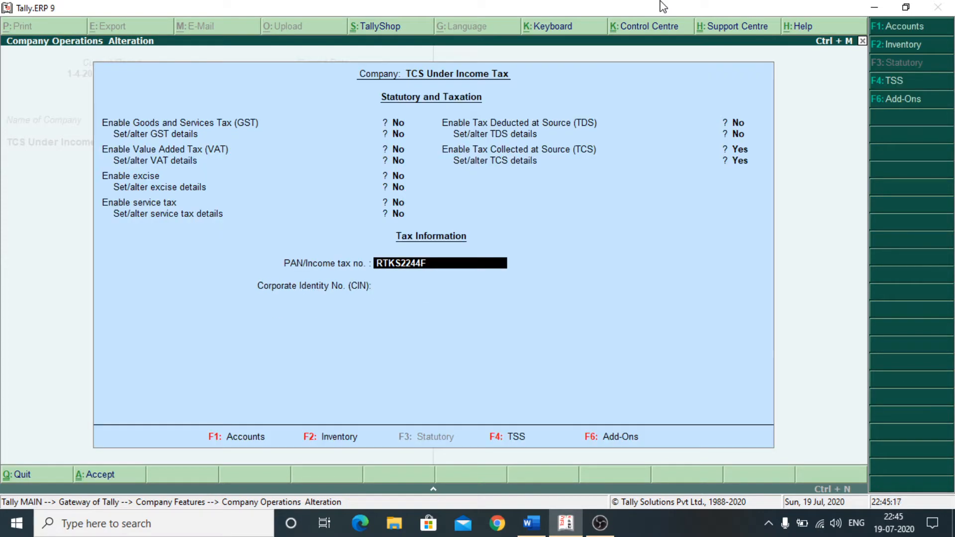
{"action": "key", "text": "Return"}
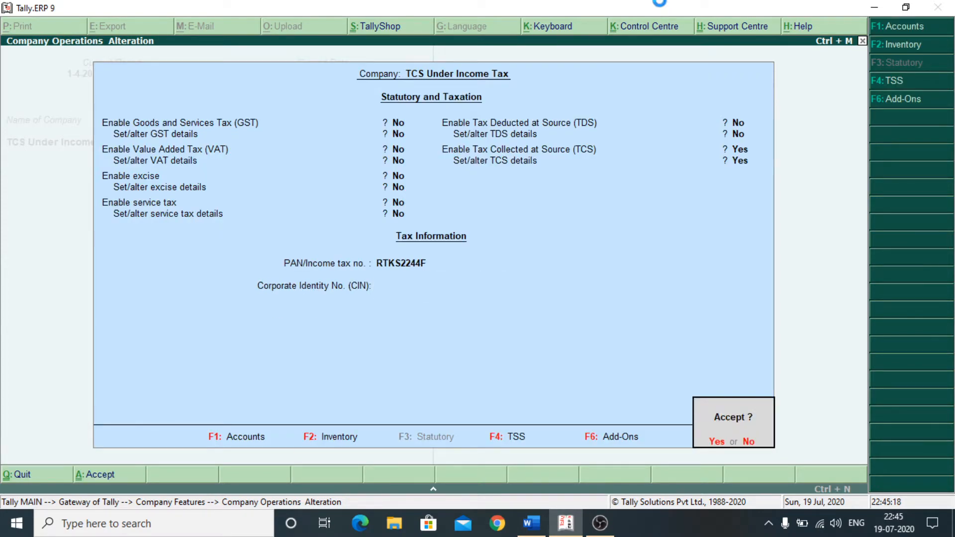
{"action": "key", "text": "Escape"}
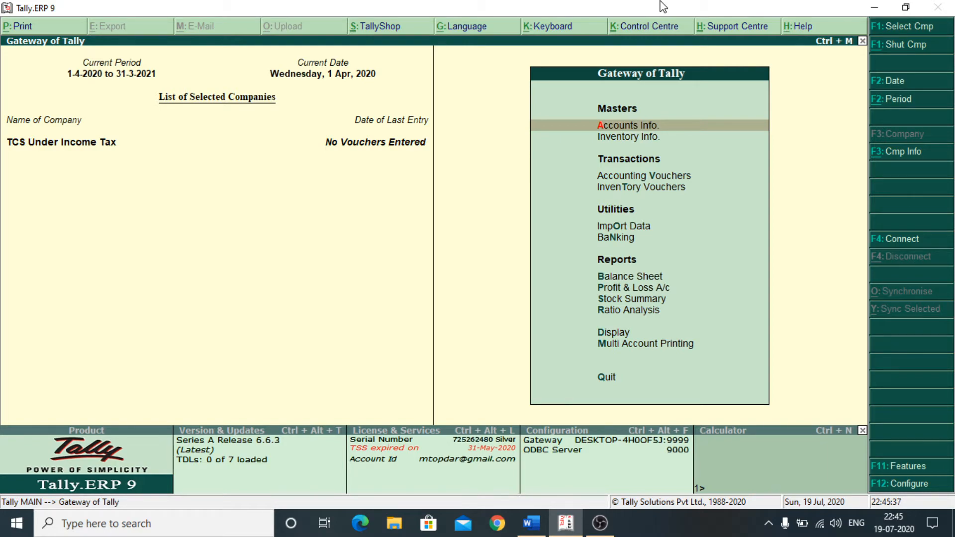
{"action": "key", "text": "Return"}
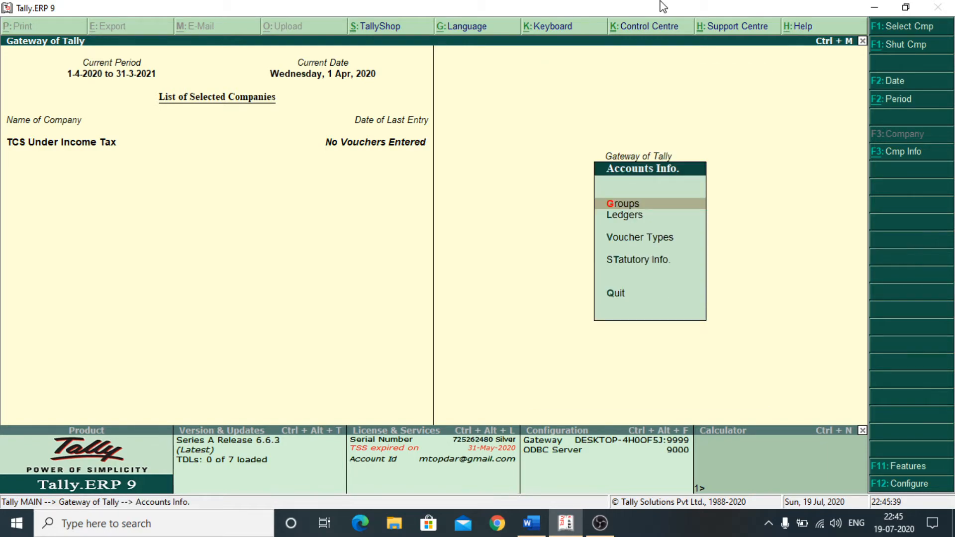
{"action": "key", "text": "Down"}
{"action": "key", "text": "Return"}
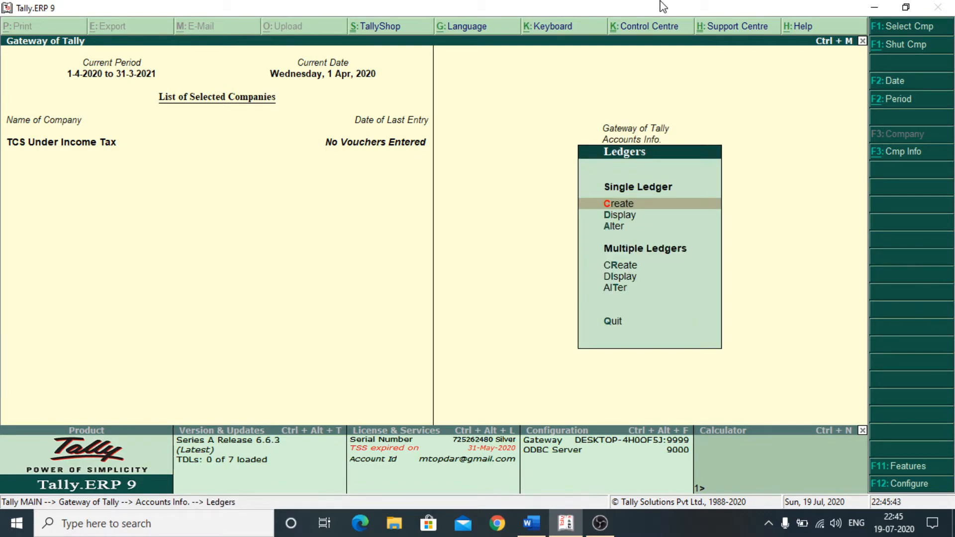
{"action": "key", "text": "Down"}
{"action": "key", "text": "Down"}
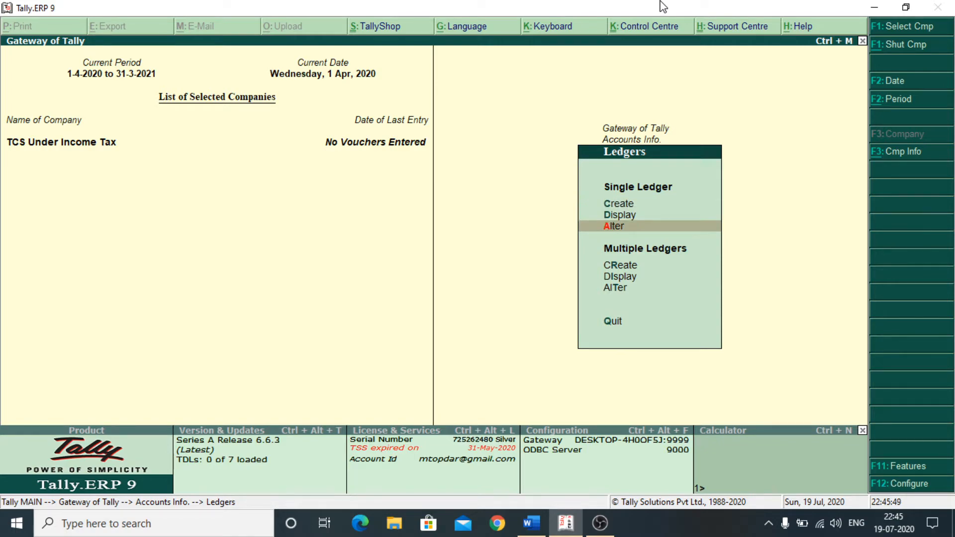
{"action": "key", "text": "Return"}
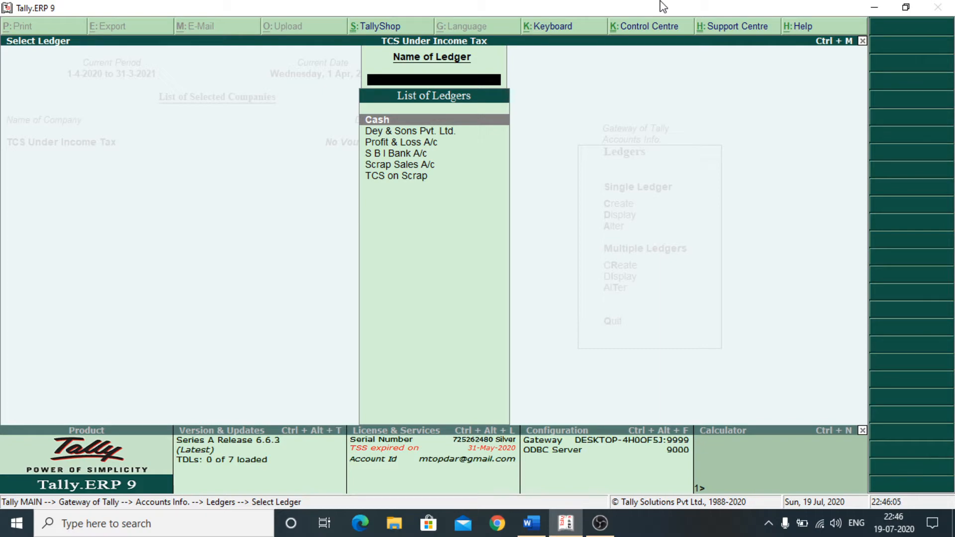
{"action": "key", "text": "Down"}
{"action": "key", "text": "Down"}
{"action": "key", "text": "Down"}
{"action": "key", "text": "Down"}
{"action": "key", "text": "Down"}
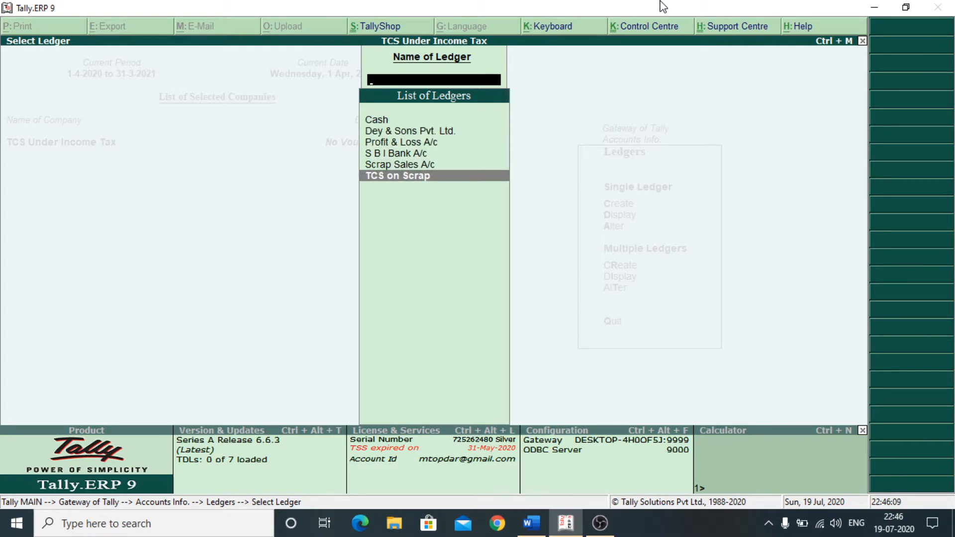
{"action": "key", "text": "Escape"}
{"action": "key", "text": "Escape"}
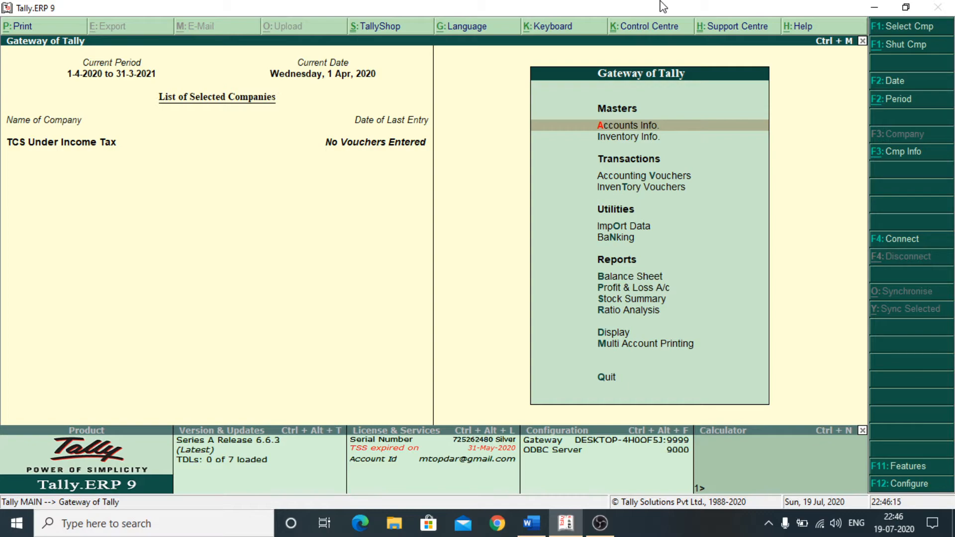
- Go to Accounts Info > Statutory Info > TCS Nature of Goods > Alter to list TCS on Scrap
{"action": "key", "text": "Return"}
{"action": "key", "text": "Down"}
{"action": "key", "text": "Down"}
{"action": "key", "text": "Down"}
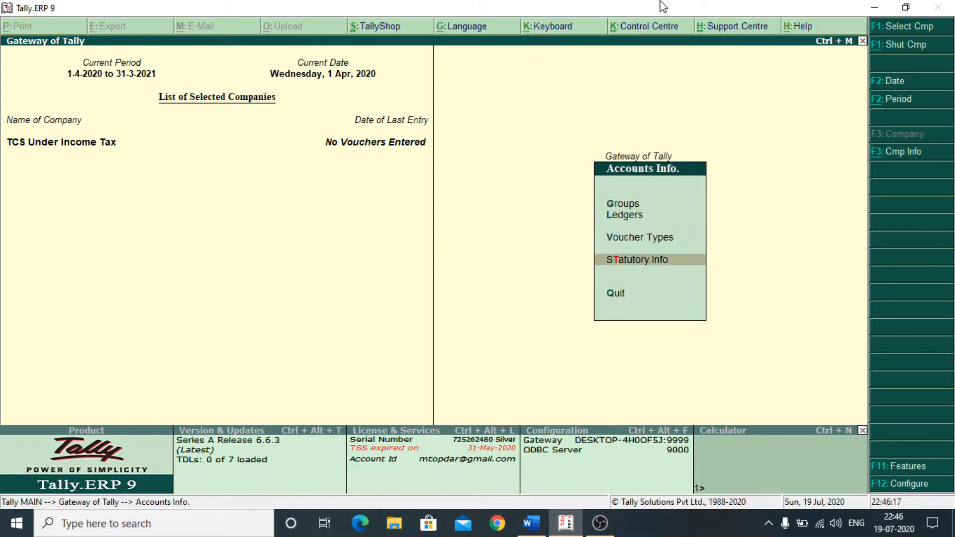
{"action": "key", "text": "Return"}
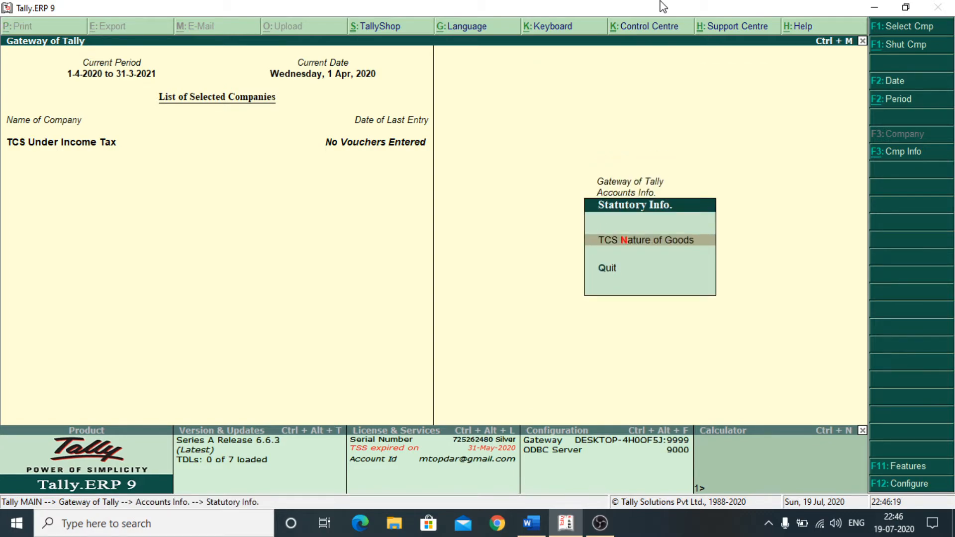
{"action": "key", "text": "Return"}
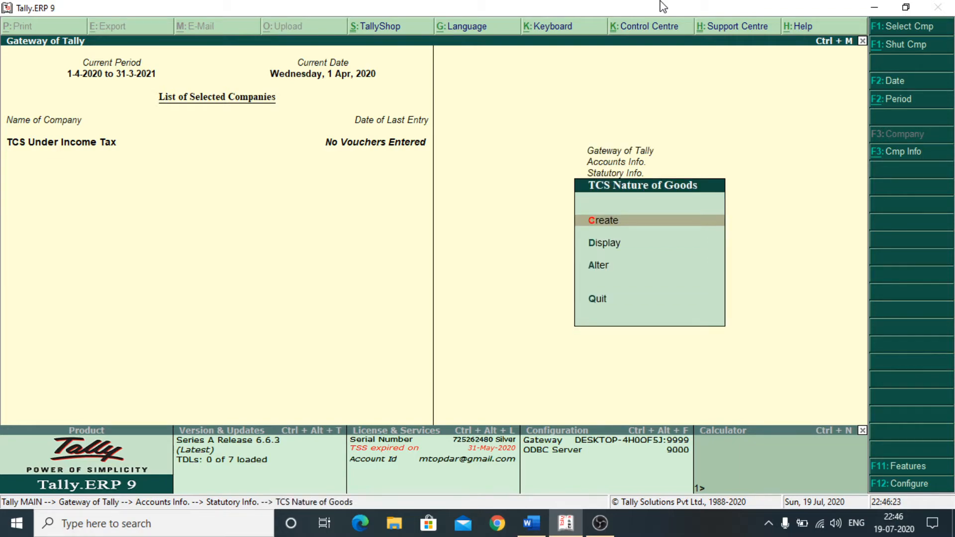
{"action": "key", "text": "Down"}
{"action": "key", "text": "Down"}
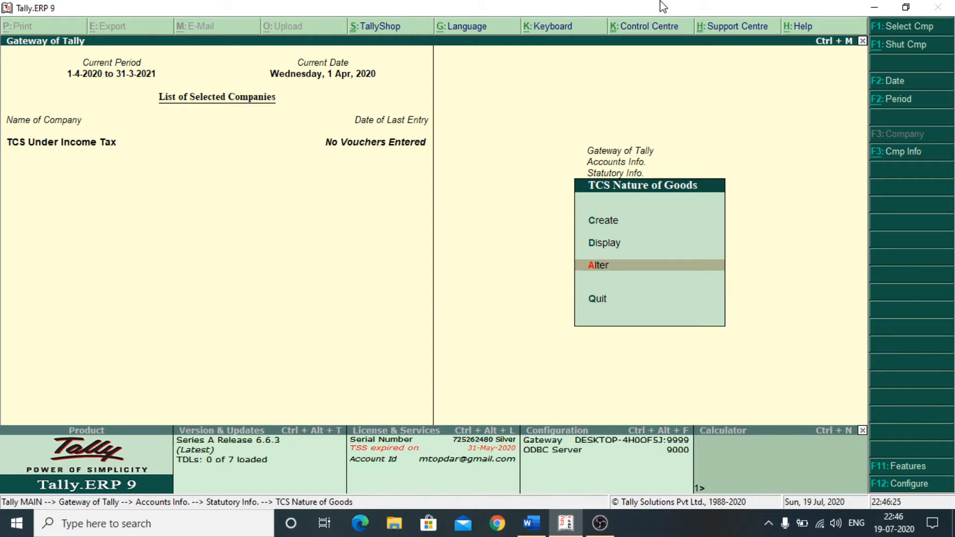
{"action": "key", "text": "Return"}
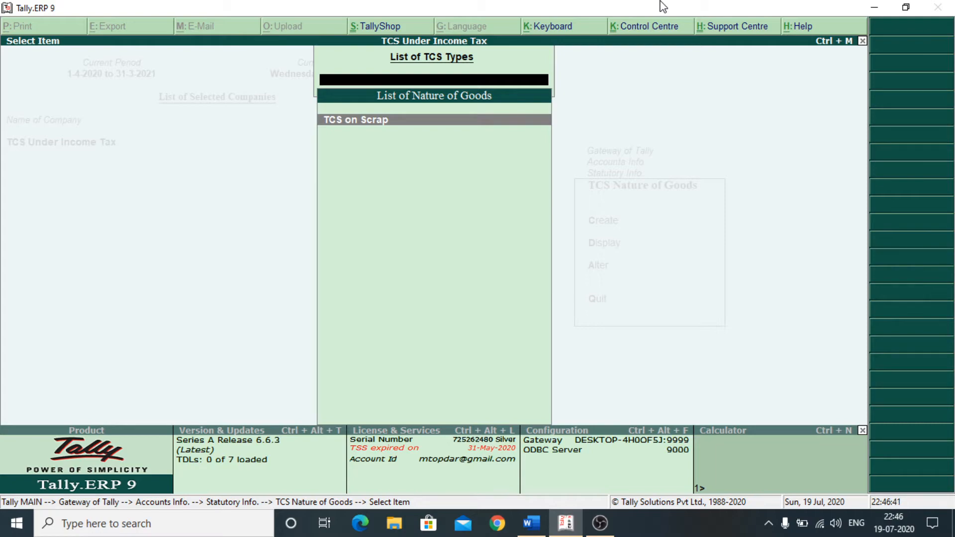
- Open TCS on Scrap and step past Section 206C and payment code 206CE to the rates
{"action": "key", "text": "Return"}
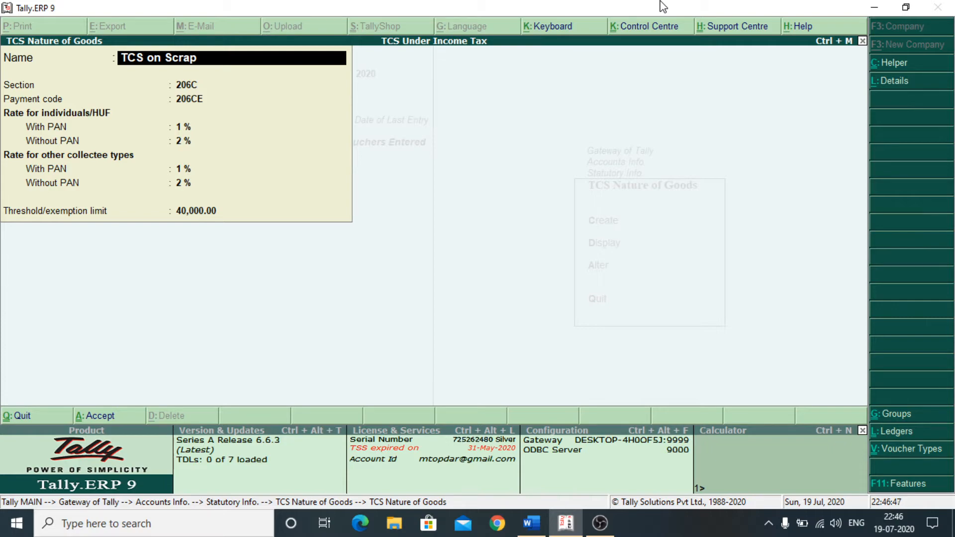
{"action": "key", "text": "Return"}
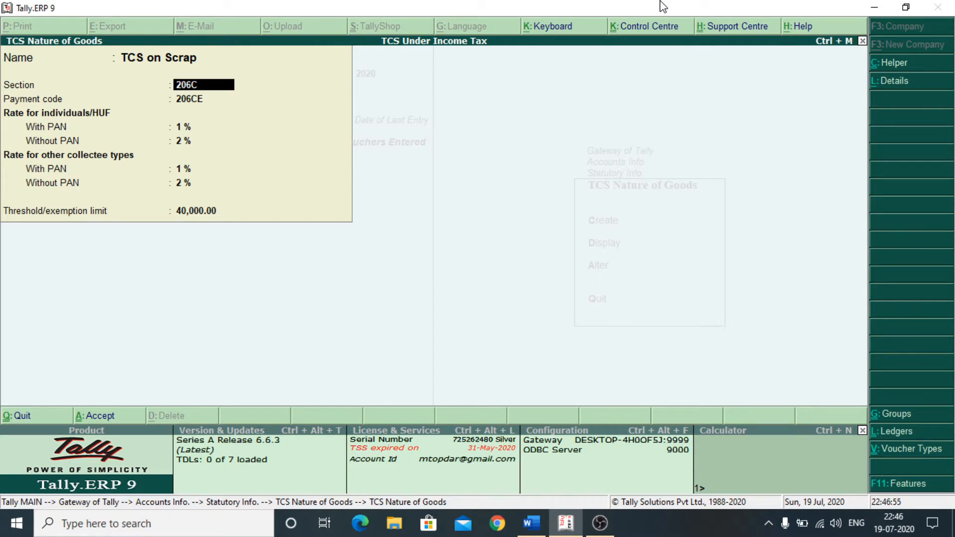
{"action": "key", "text": "Return"}
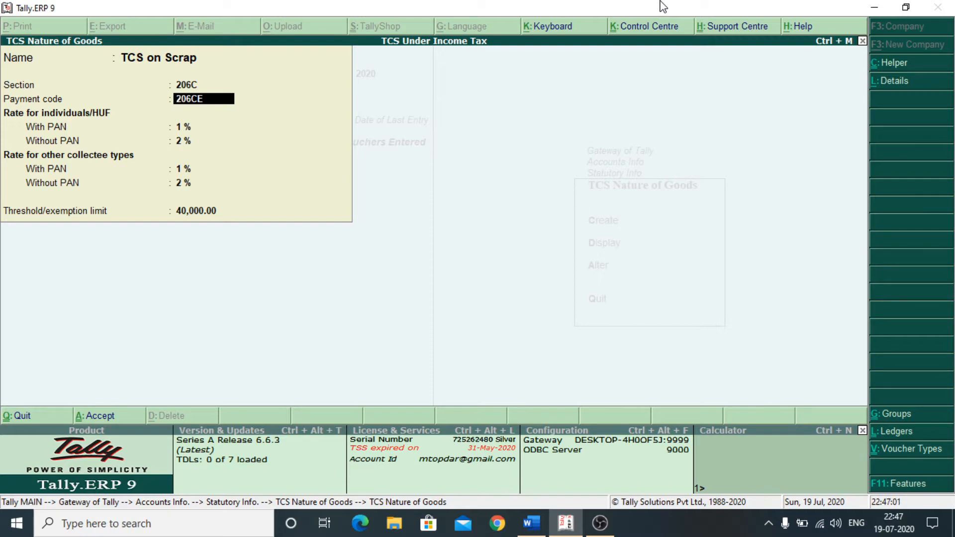
{"action": "key", "text": "Return"}
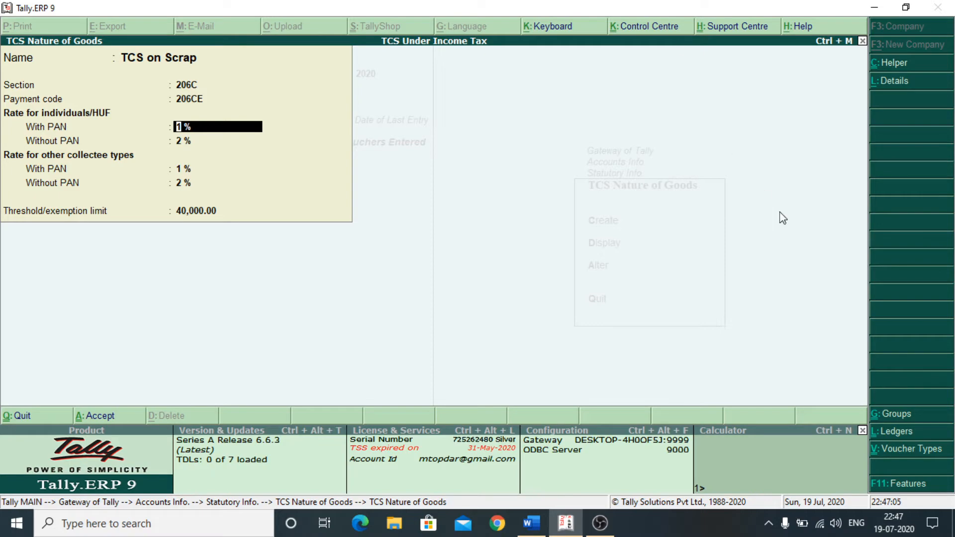
- Confirm Scrap's 1% rate in the Word TCS rates table, then close the document
{"action": "left_click", "coordinate": [531, 519]}
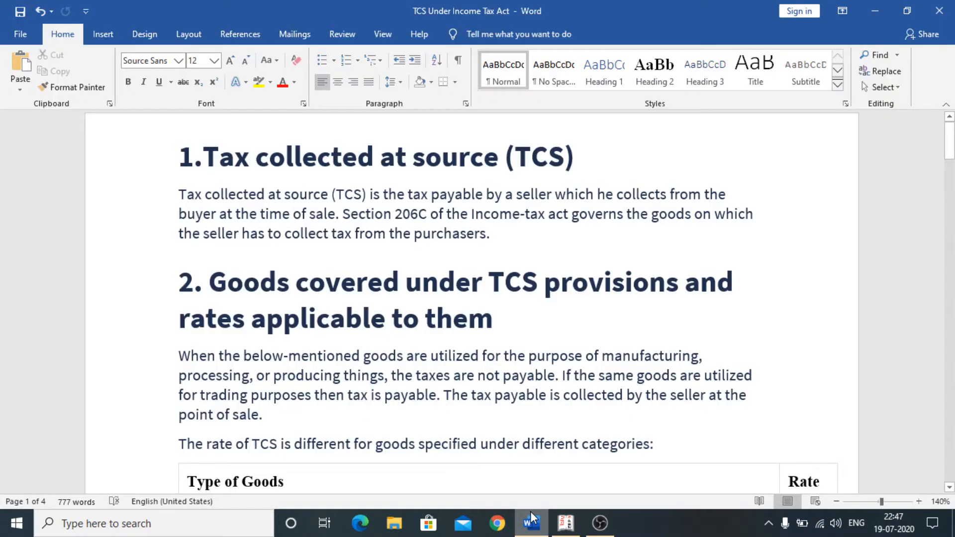
{"action": "scroll", "coordinate": [566, 380], "scroll_direction": "down", "scroll_amount": 5}
{"action": "scroll", "coordinate": [566, 380], "scroll_direction": "down", "scroll_amount": 5}
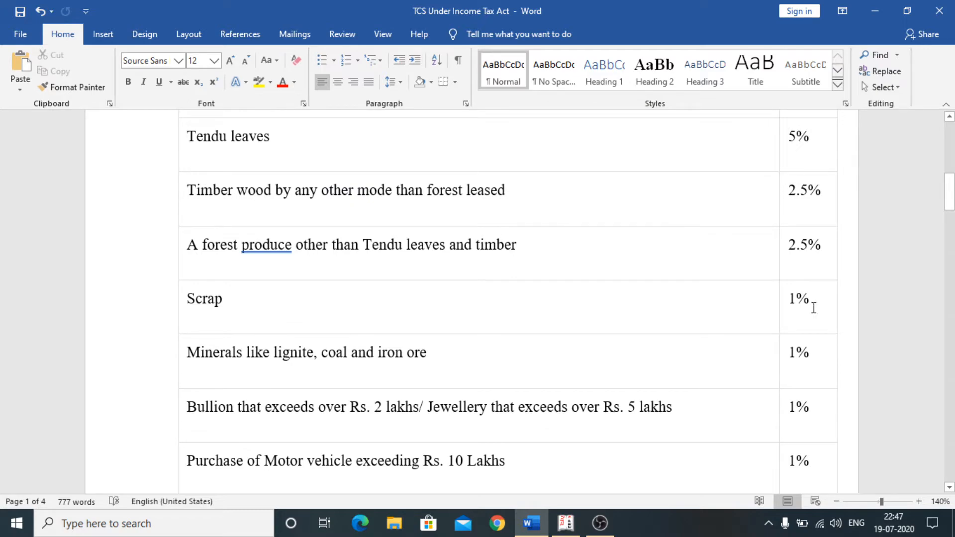
{"action": "left_click", "coordinate": [936, 7]}
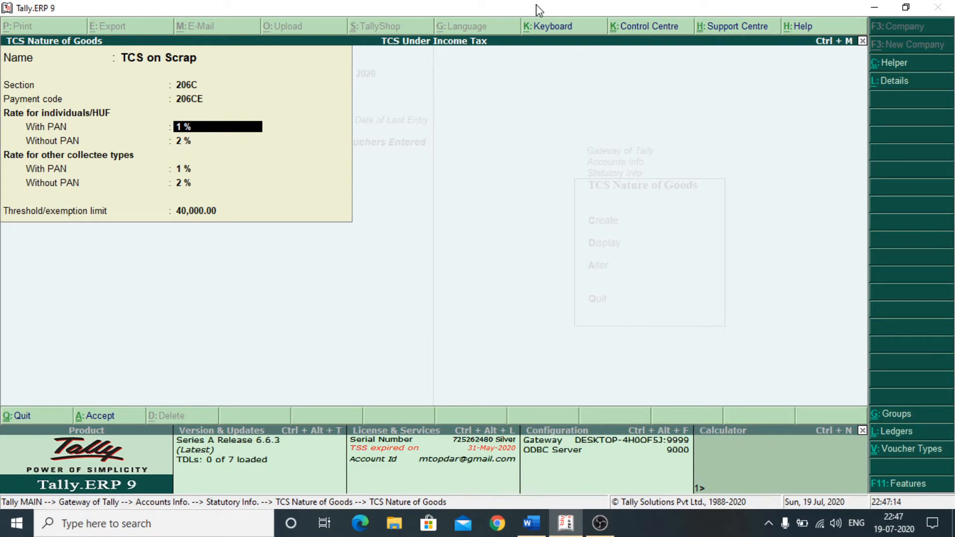
- Accept the TCS on Scrap rates and threshold, with rates applicable from 1.4.20
{"action": "key", "text": "Return"}
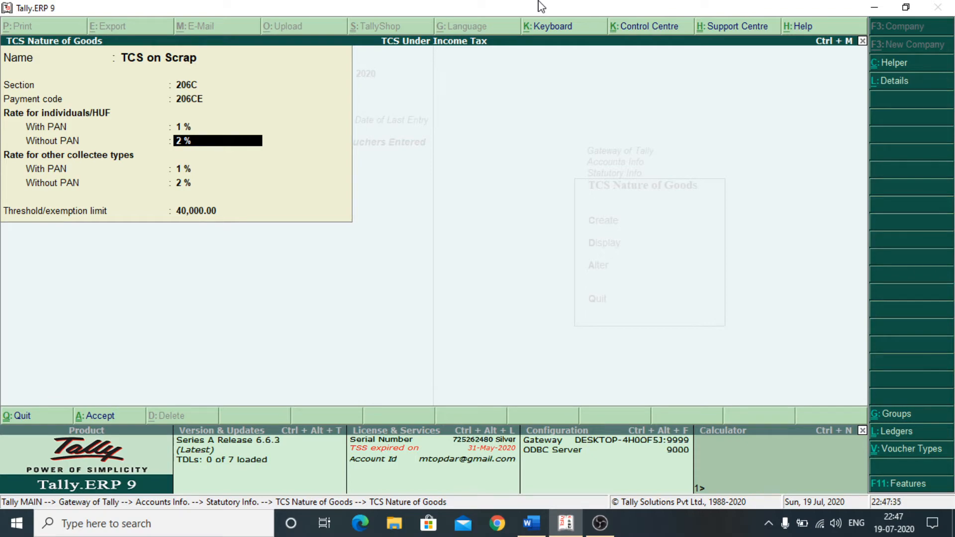
{"action": "key", "text": "Return"}
{"action": "key", "text": "Return"}
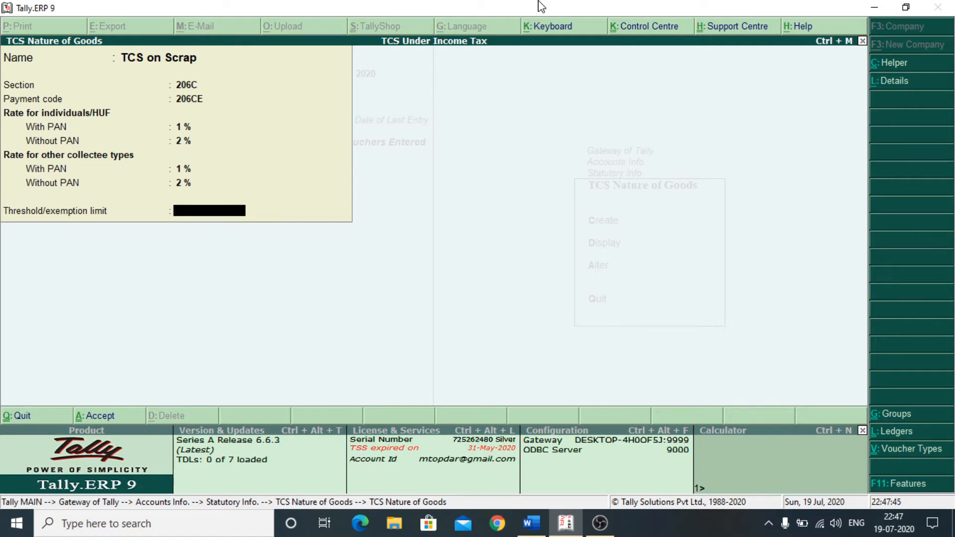
{"action": "key", "text": "Return"}
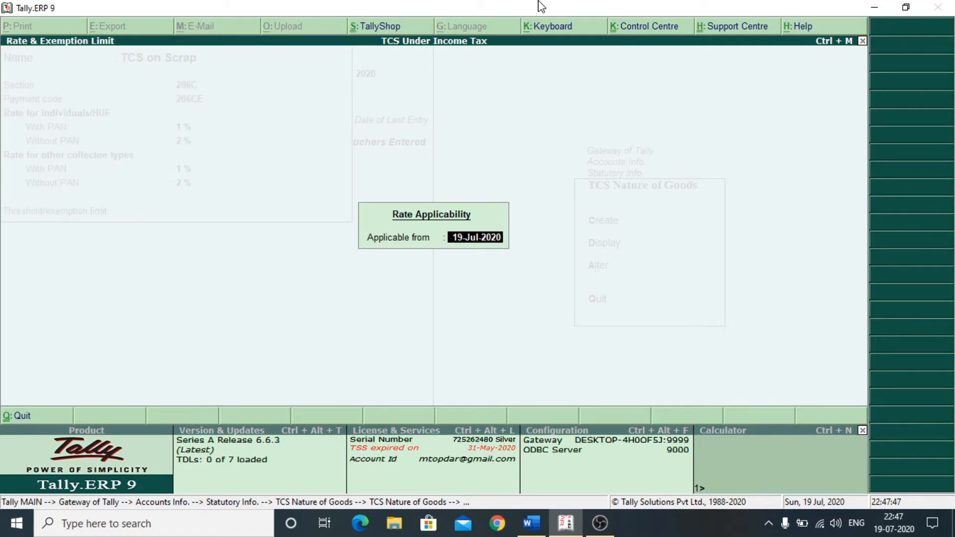
{"action": "type", "text": "1.4.1"}
{"action": "key", "text": "BackSpace"}
{"action": "type", "text": "20"}
{"action": "key", "text": "Return"}
{"action": "key", "text": "Return"}
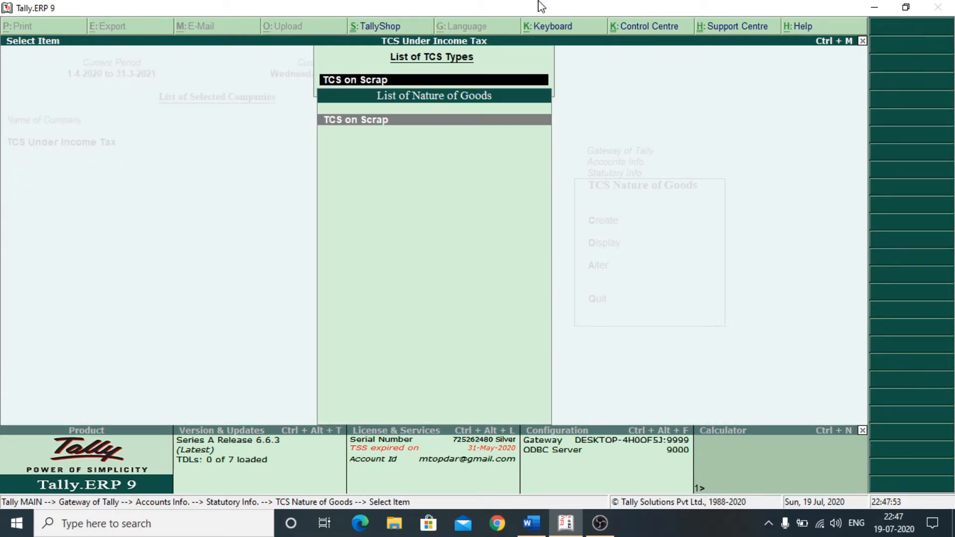
{"action": "key", "text": "Escape"}
- Open the Dey & Sons Pvt. Ltd. ledger through Accounts Info > Ledgers > Alter
{"action": "key", "text": "Escape"}
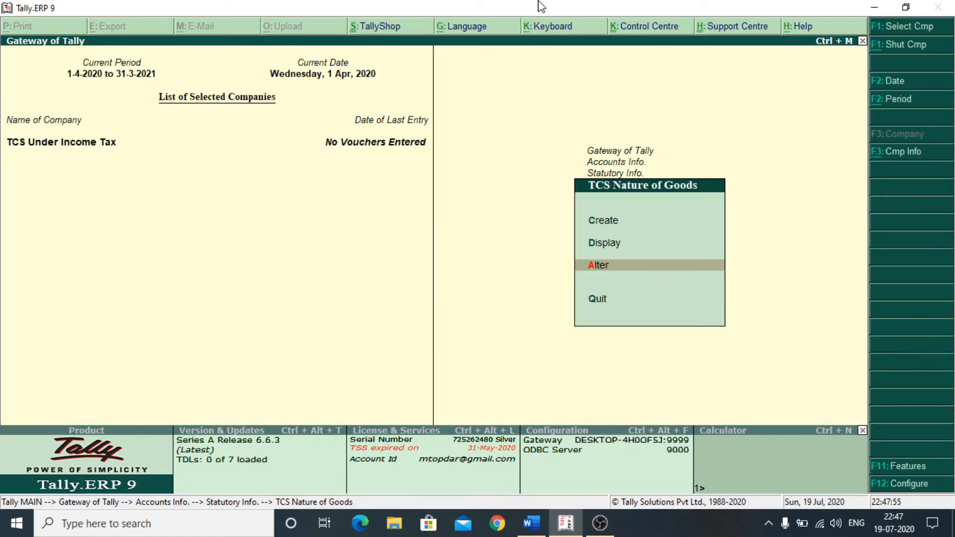
{"action": "key", "text": "Escape"}
{"action": "key", "text": "Escape"}
{"action": "key", "text": "Escape"}
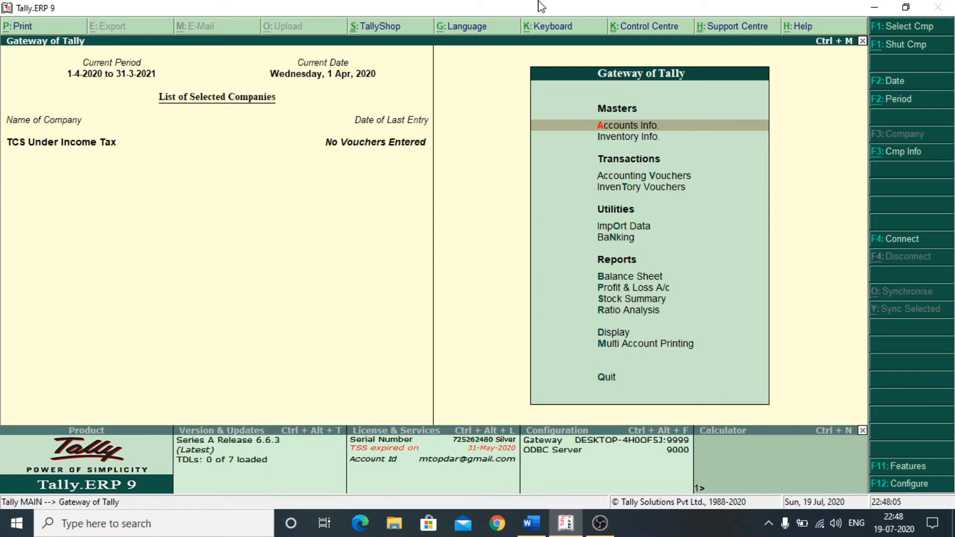
{"action": "key", "text": "Return"}
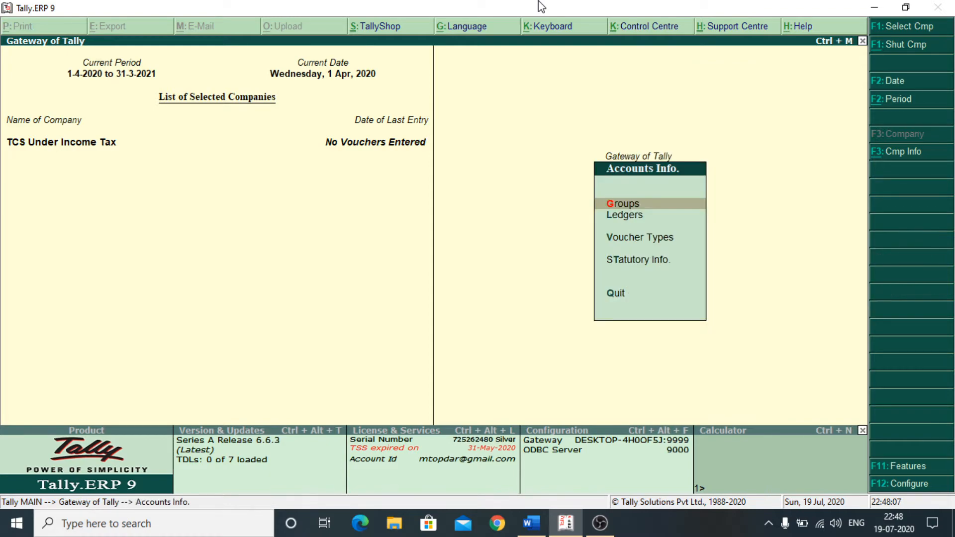
{"action": "key", "text": "Down"}
{"action": "key", "text": "Return"}
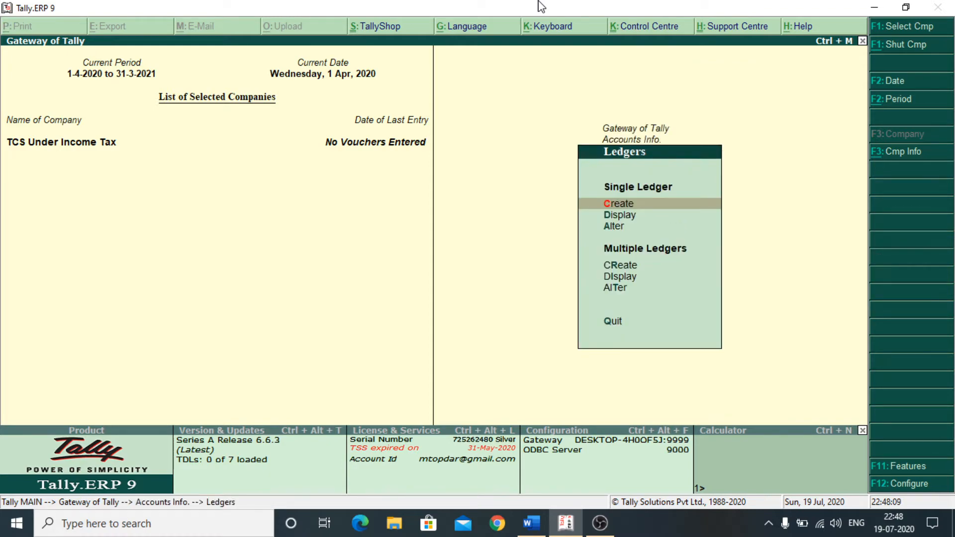
{"action": "key", "text": "Down"}
{"action": "key", "text": "Down"}
{"action": "key", "text": "Return"}
{"action": "key", "text": "Down"}
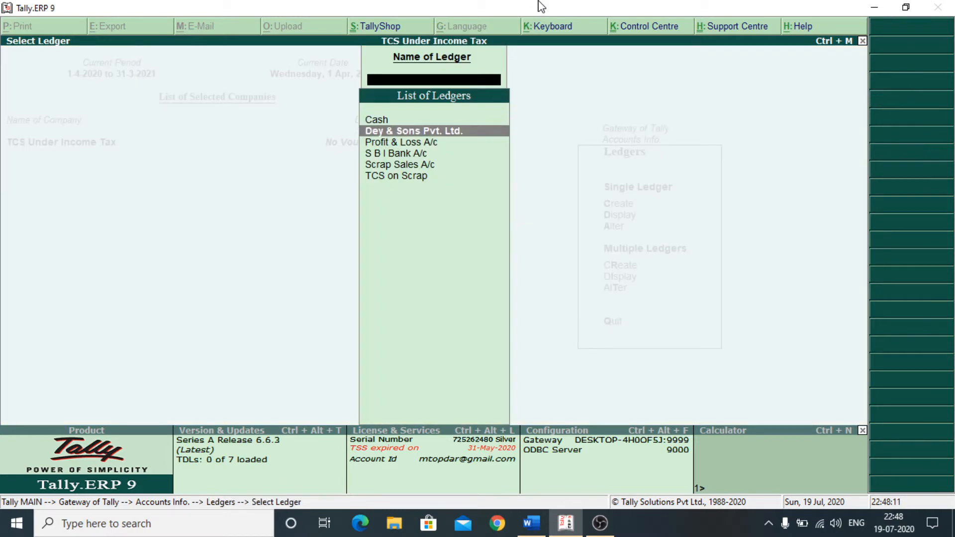
{"action": "key", "text": "Return"}
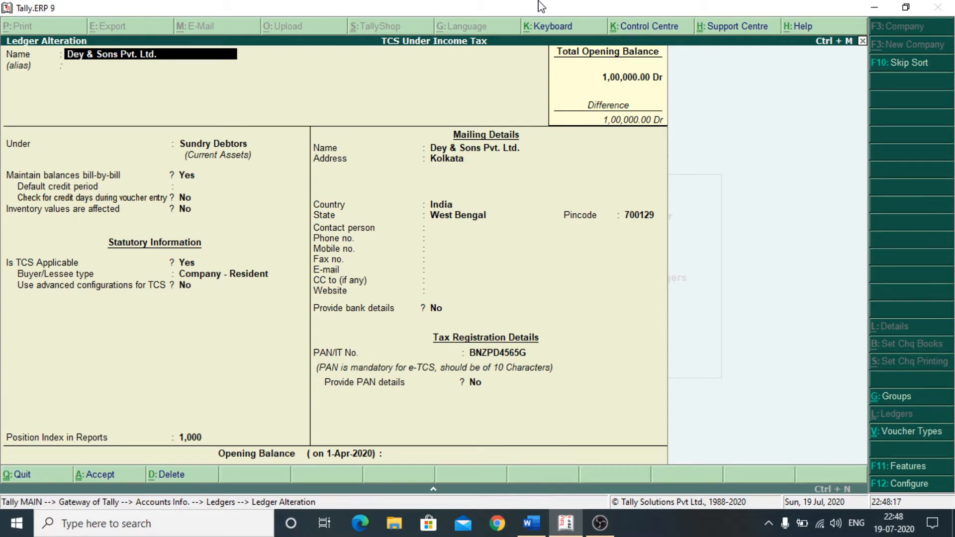
- Make Dey & Sons Pvt. Ltd. TCS-applicable as a Company - Resident buyer, keeping its PAN
{"action": "key", "text": "Return"}
{"action": "key", "text": "Return"}
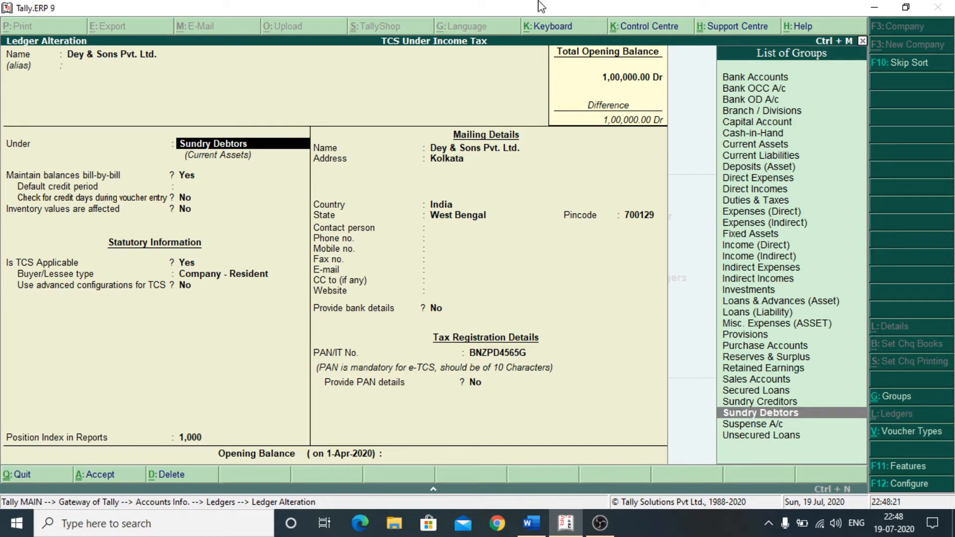
{"action": "key", "text": "Return"}
{"action": "key", "text": "Return"}
{"action": "key", "text": "Return"}
{"action": "key", "text": "Return"}
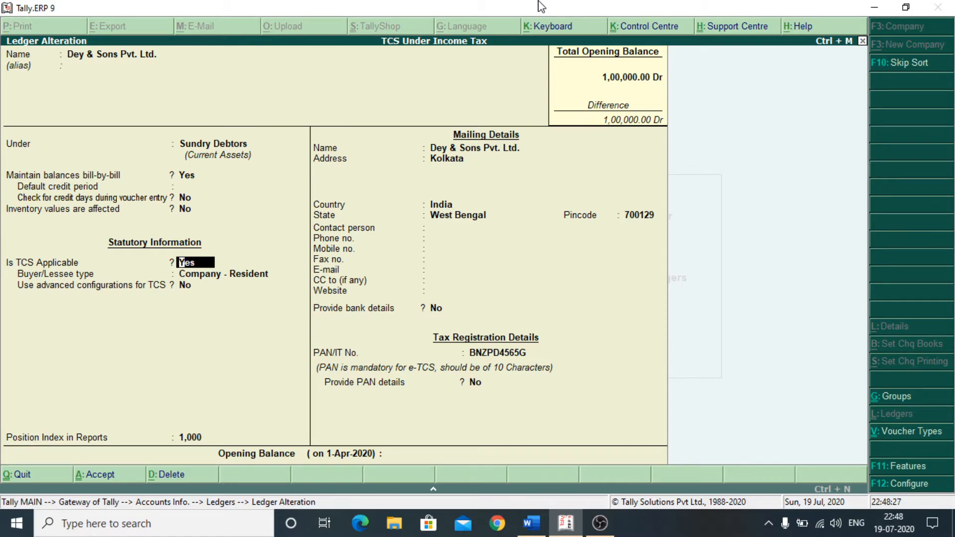
{"action": "key", "text": "Return"}
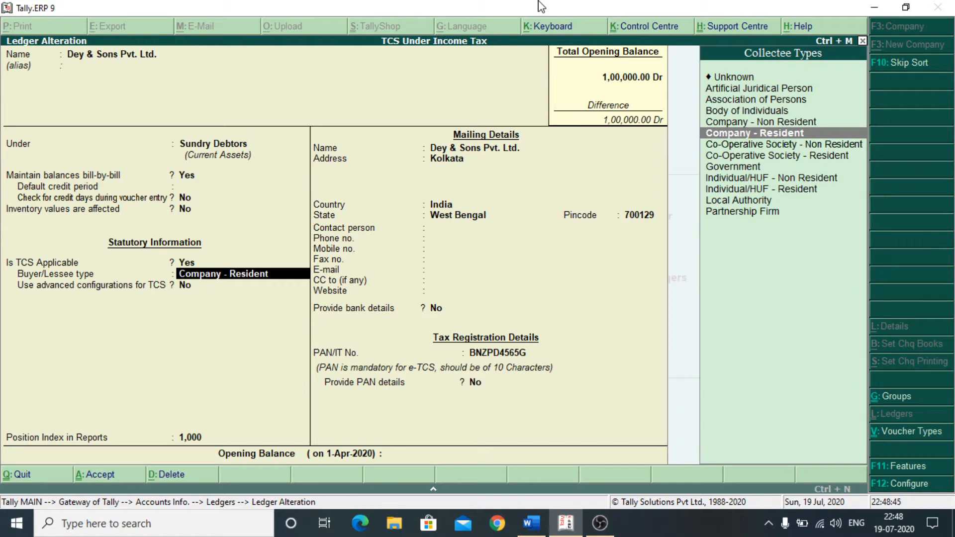
{"action": "key", "text": "Return"}
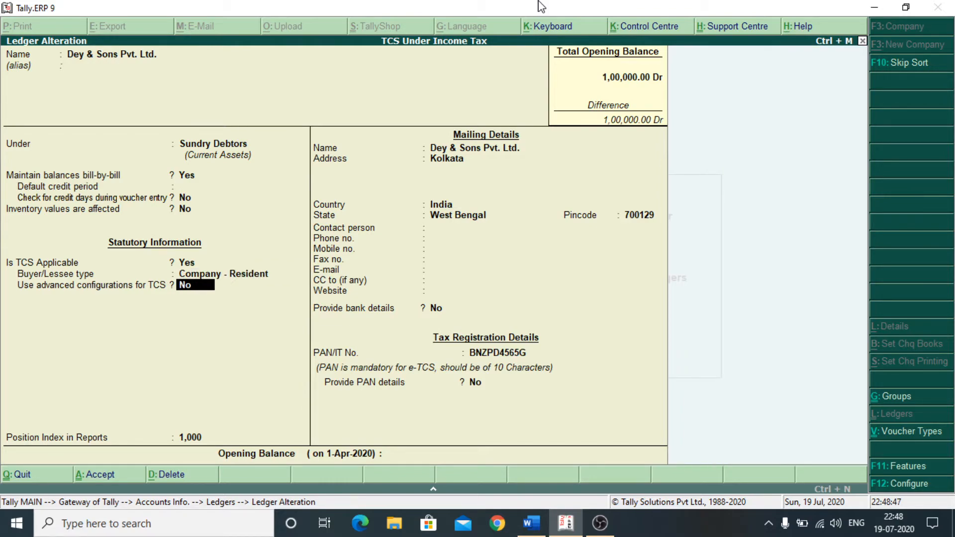
{"action": "key", "text": "Return"}
{"action": "key", "text": "Return"}
{"action": "key", "text": "Return"}
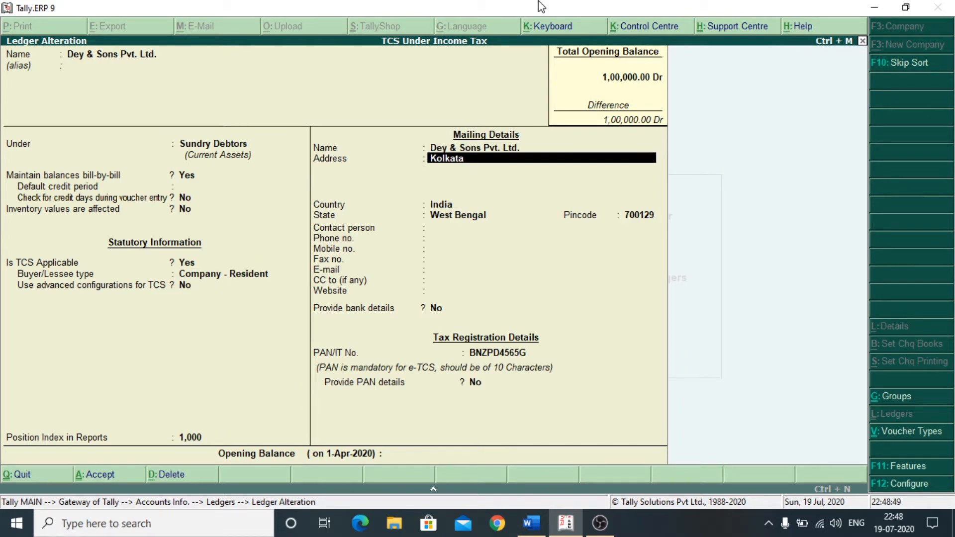
{"action": "key", "text": "Return"}
{"action": "key", "text": "Return"}
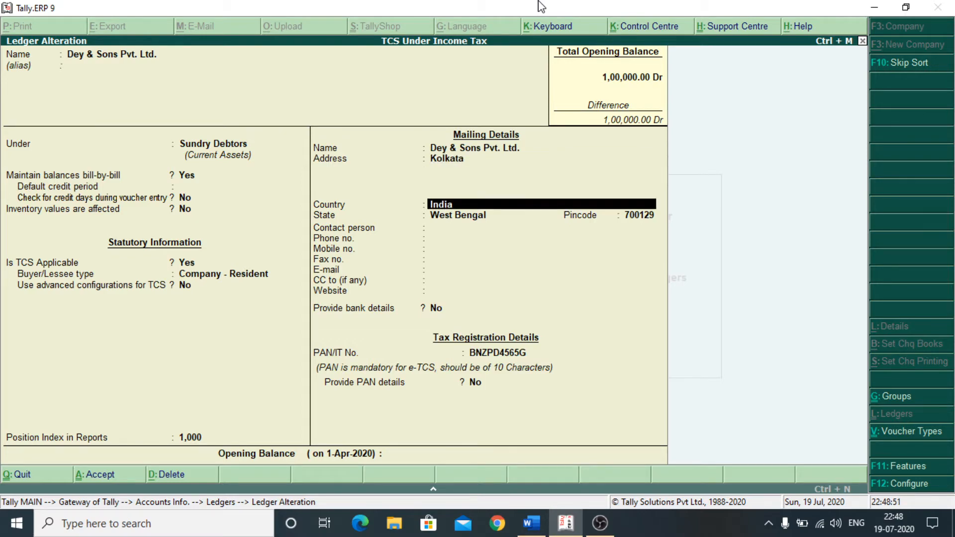
{"action": "key", "text": "Return"}
{"action": "key", "text": "Return"}
{"action": "key", "text": "Return"}
{"action": "key", "text": "Return"}
{"action": "key", "text": "Return"}
{"action": "key", "text": "Return"}
{"action": "key", "text": "Return"}
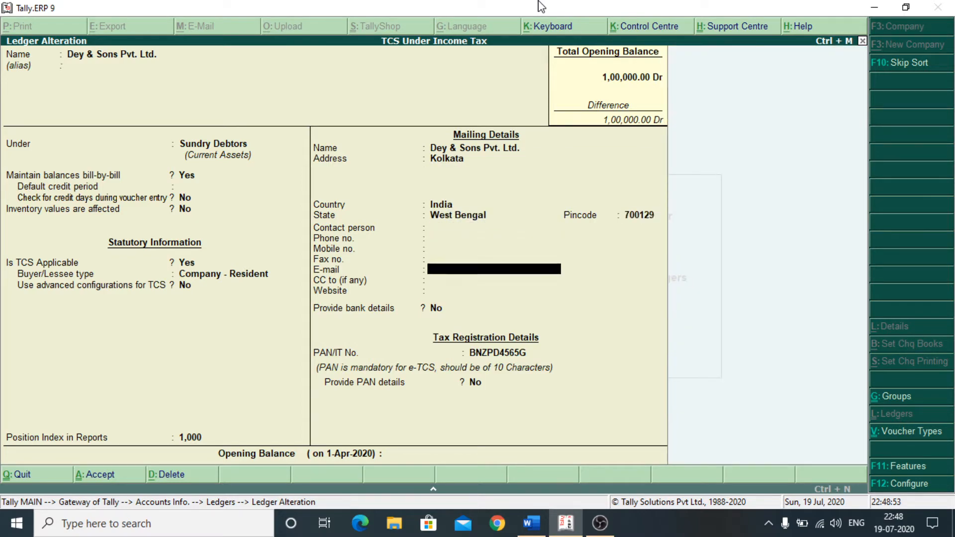
{"action": "key", "text": "Return"}
{"action": "key", "text": "Return"}
{"action": "key", "text": "Return"}
{"action": "key", "text": "Return"}
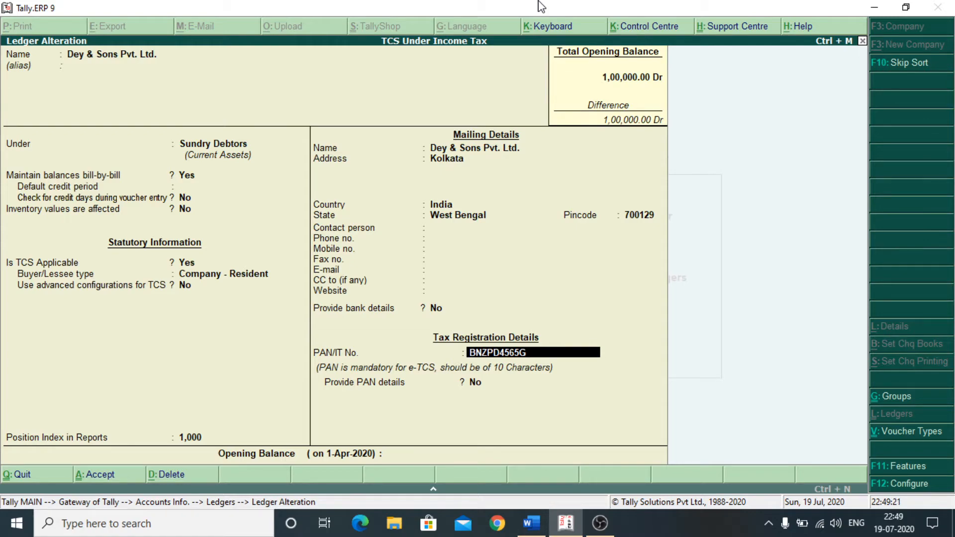
{"action": "key", "text": "Return"}
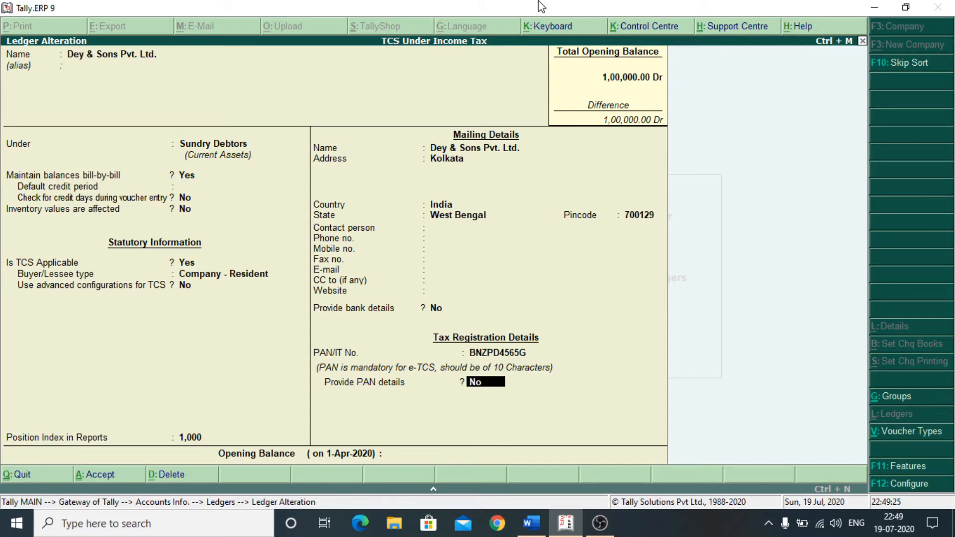
{"action": "key", "text": "Return"}
{"action": "key", "text": "Return"}
{"action": "key", "text": "Return"}
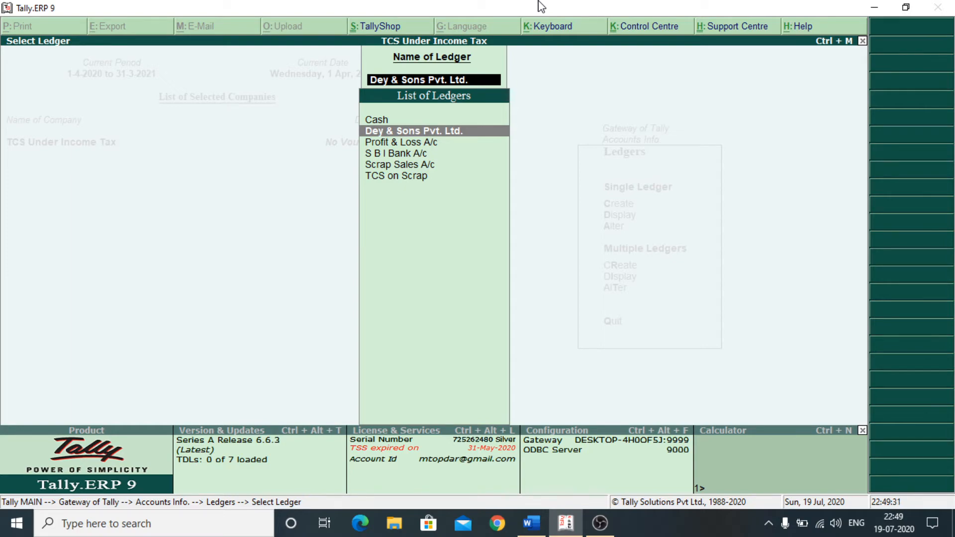
- Save Scrap Sales A/c under Sales Accounts with TCS applicable as TCS on Scrap
{"action": "key", "text": "Down"}
{"action": "key", "text": "Down"}
{"action": "key", "text": "Down"}
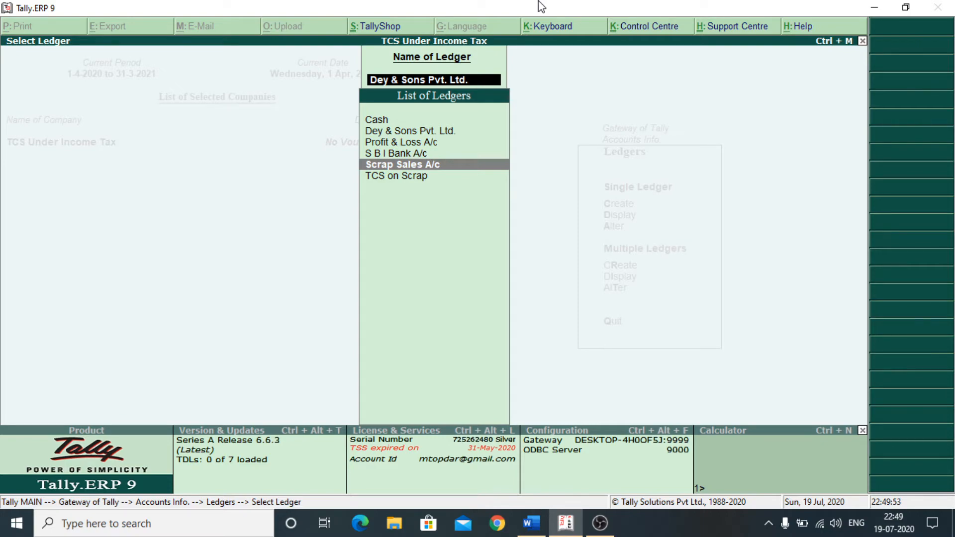
{"action": "key", "text": "Return"}
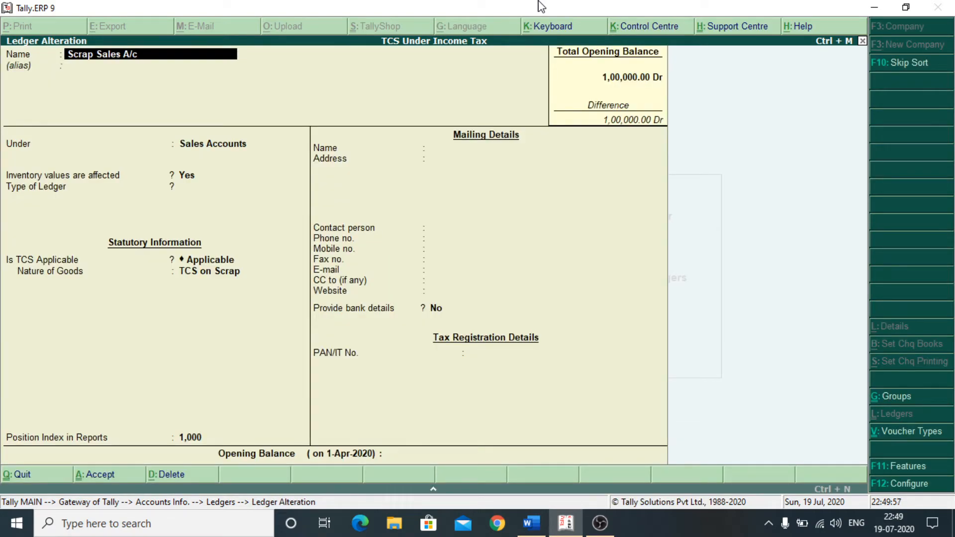
{"action": "key", "text": "Return"}
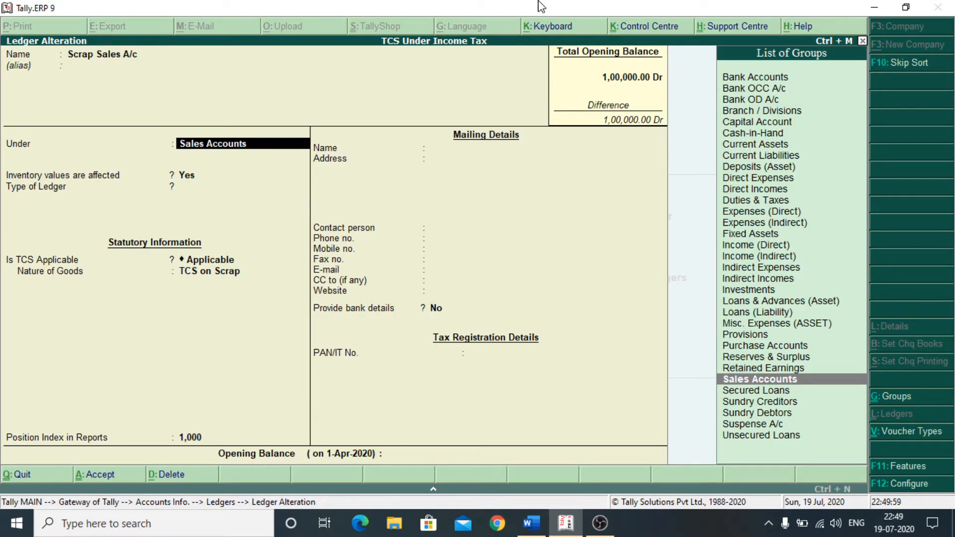
{"action": "key", "text": "Return"}
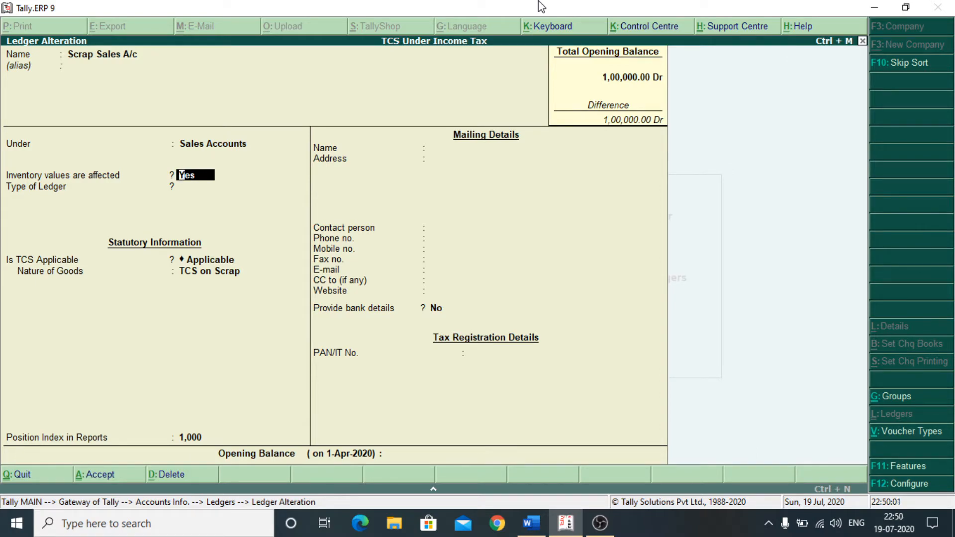
{"action": "key", "text": "Return"}
{"action": "key", "text": "Return"}
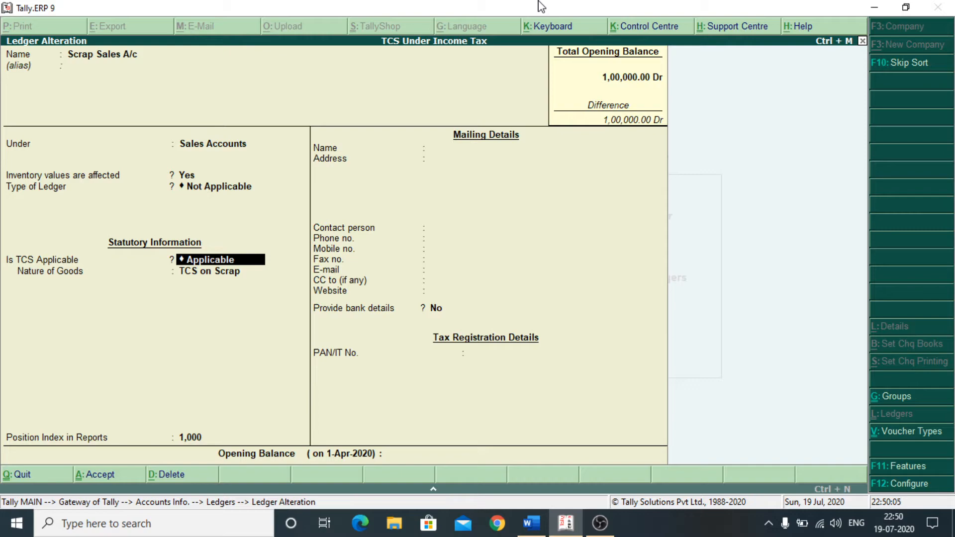
{"action": "key", "text": "Return"}
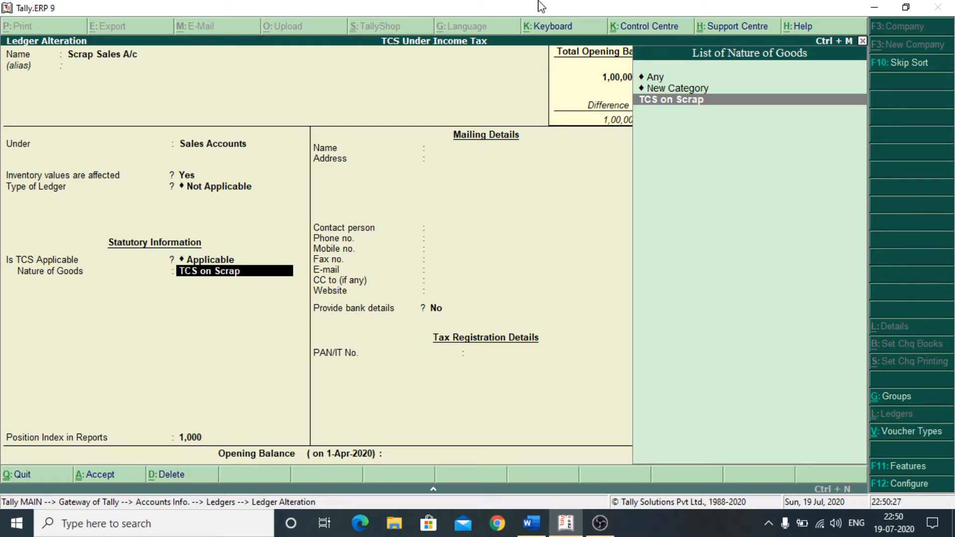
{"action": "key", "text": "Return"}
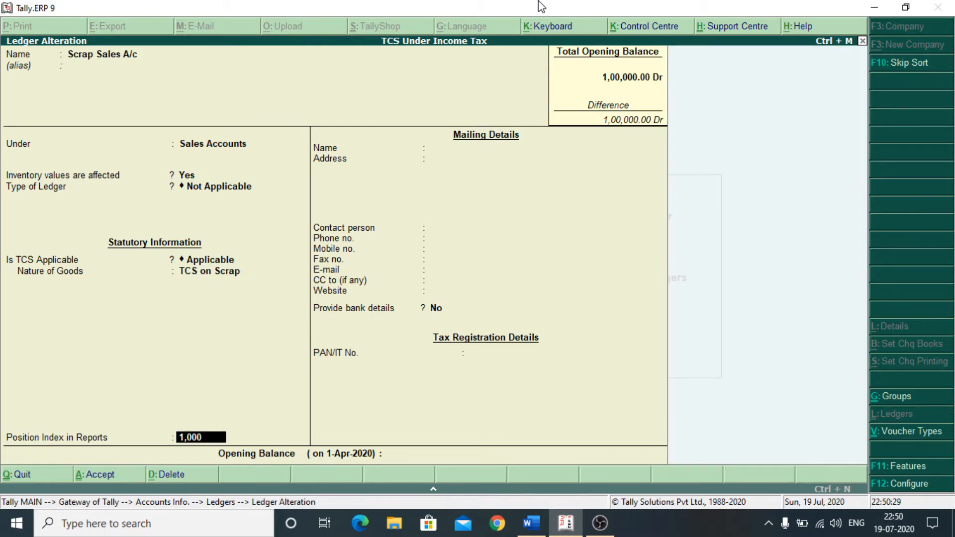
{"action": "key", "text": "Return"}
{"action": "key", "text": "Return"}
{"action": "key", "text": "Return"}
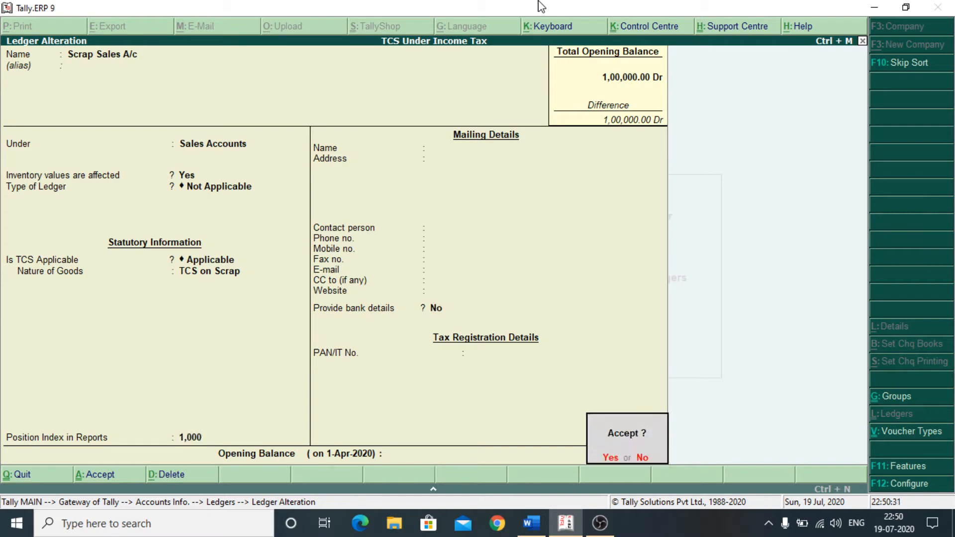
{"action": "key", "text": "Return"}
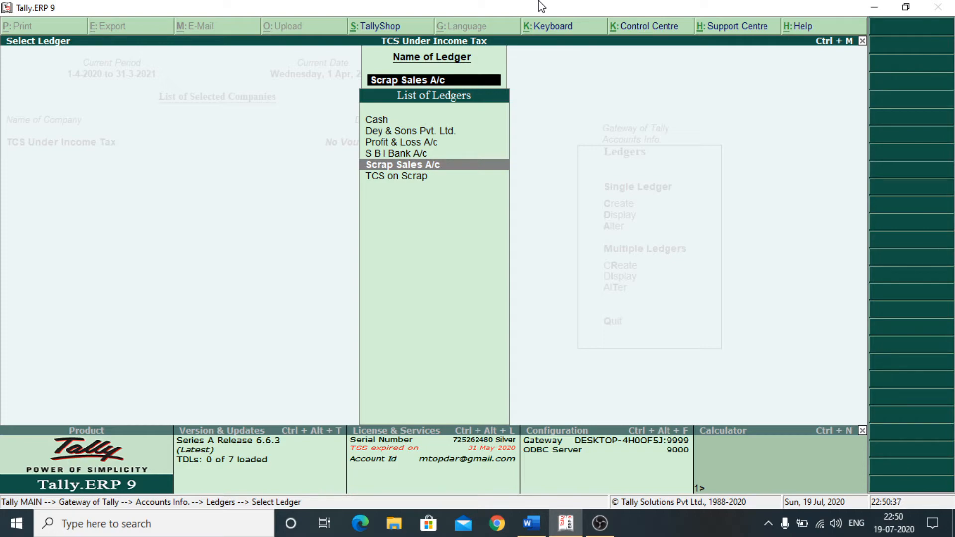
- Save the TCS on Scrap ledger under Duties & Taxes, type TCS, nature TCS on Scrap
{"action": "key", "text": "Down"}
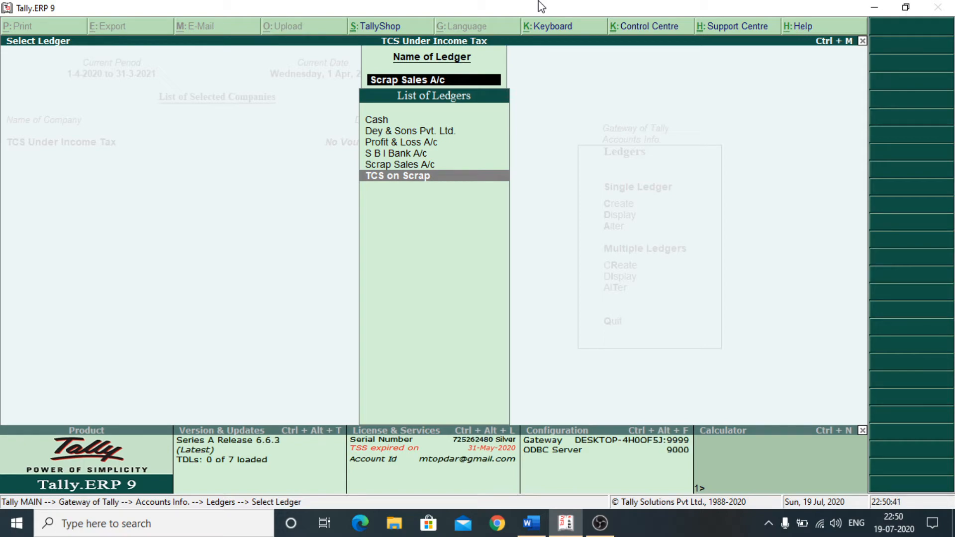
{"action": "key", "text": "Return"}
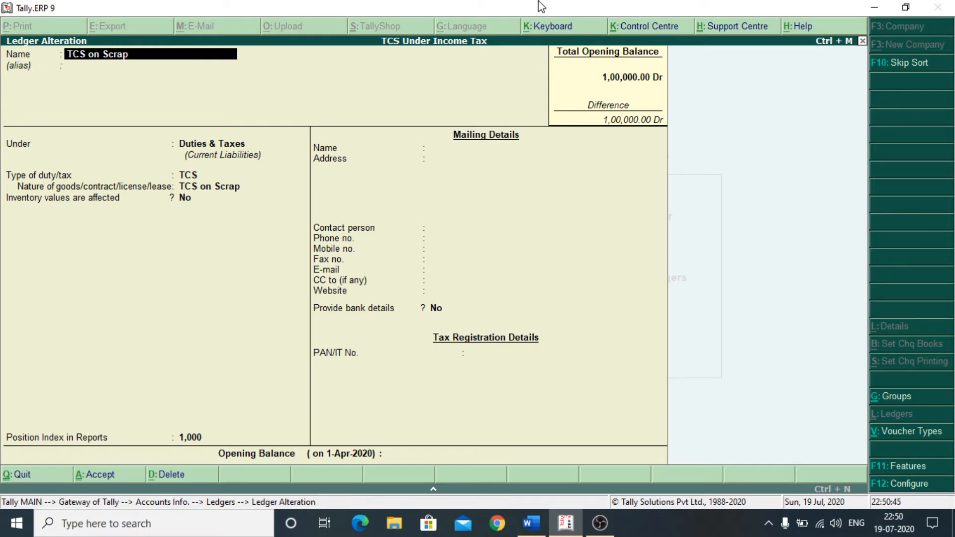
{"action": "key", "text": "Return"}
{"action": "key", "text": "Return"}
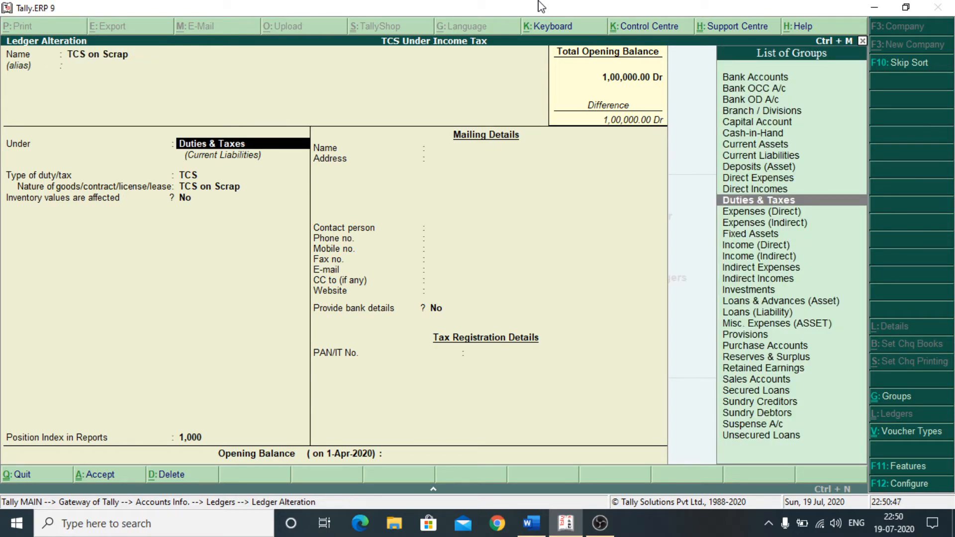
{"action": "key", "text": "Return"}
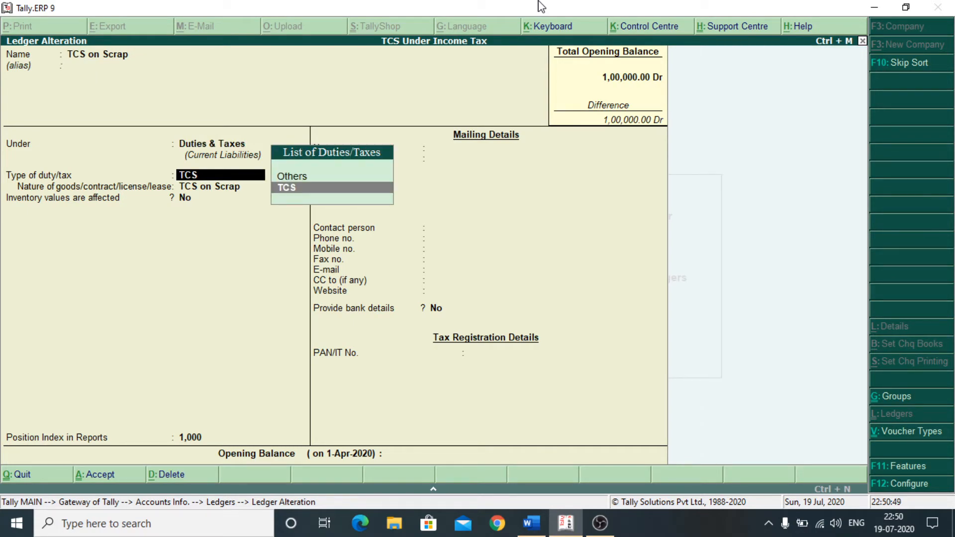
{"action": "key", "text": "Return"}
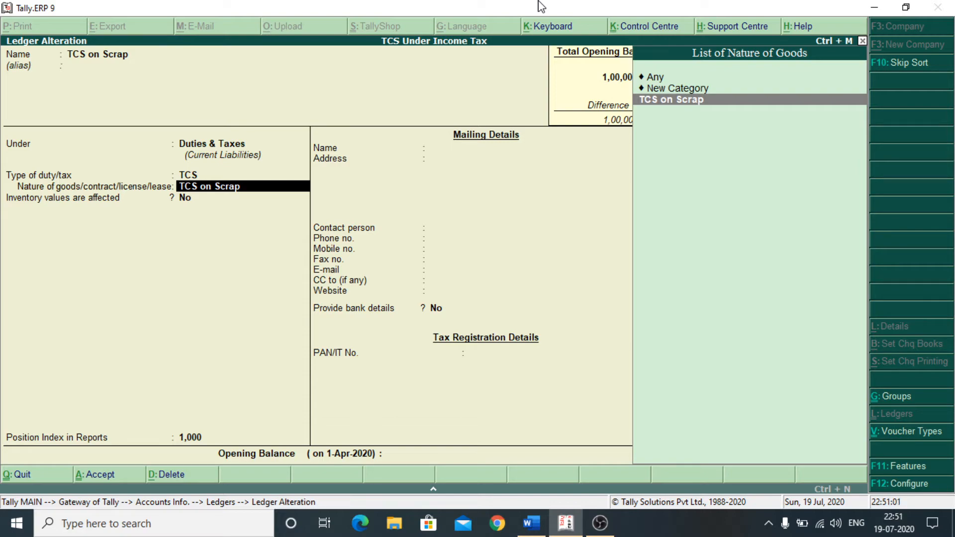
{"action": "key", "text": "Return"}
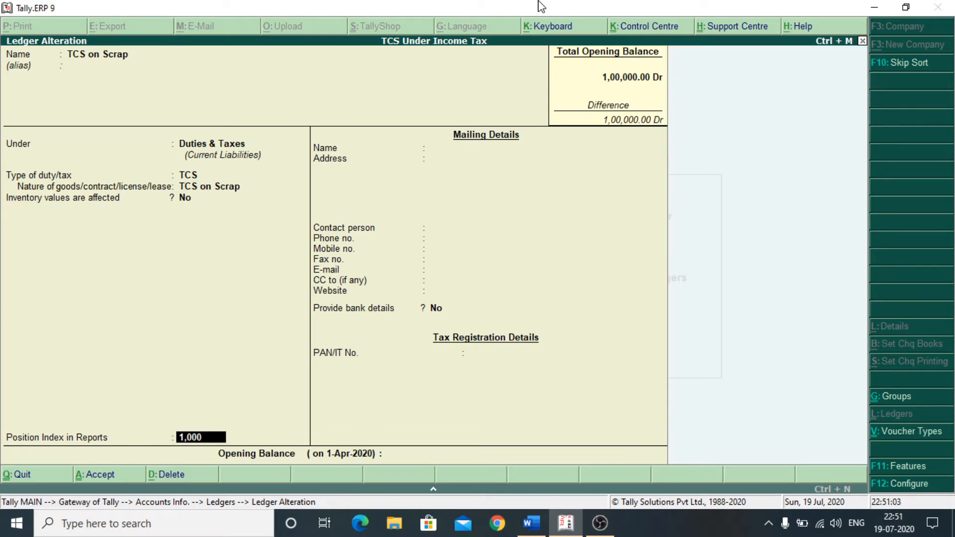
{"action": "key", "text": "Return"}
{"action": "key", "text": "Return"}
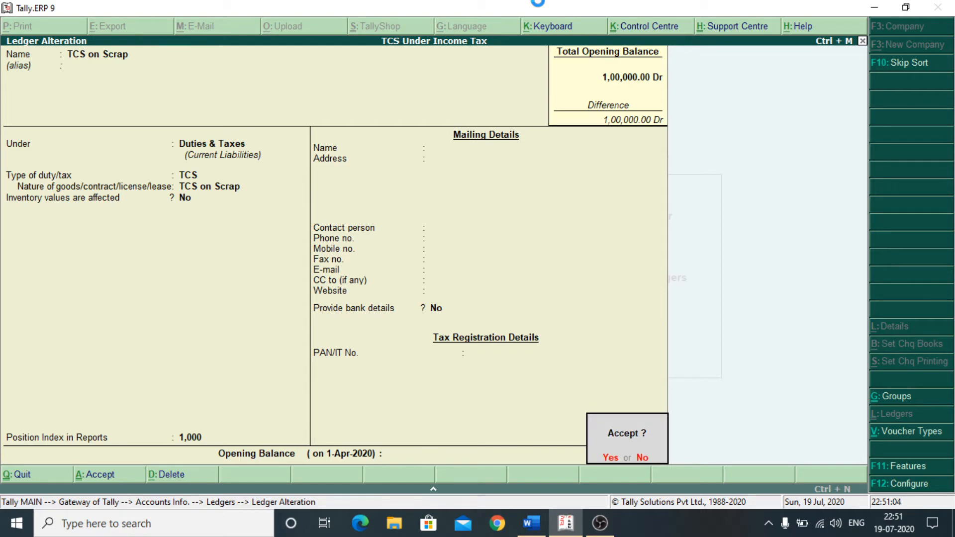
{"action": "key", "text": "Return"}
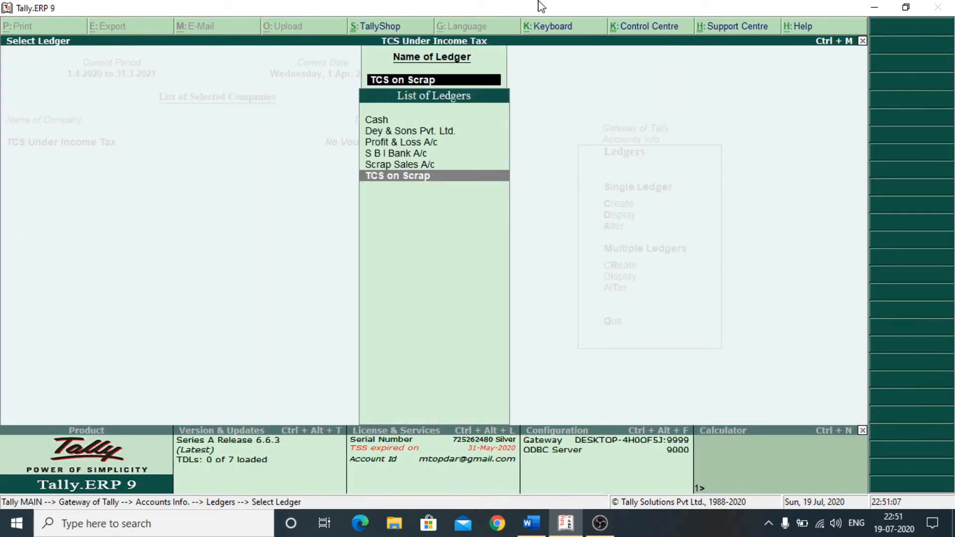
{"action": "key", "text": "Escape"}
{"action": "key", "text": "Escape"}
{"action": "key", "text": "Escape"}
{"action": "key", "text": "Escape"}
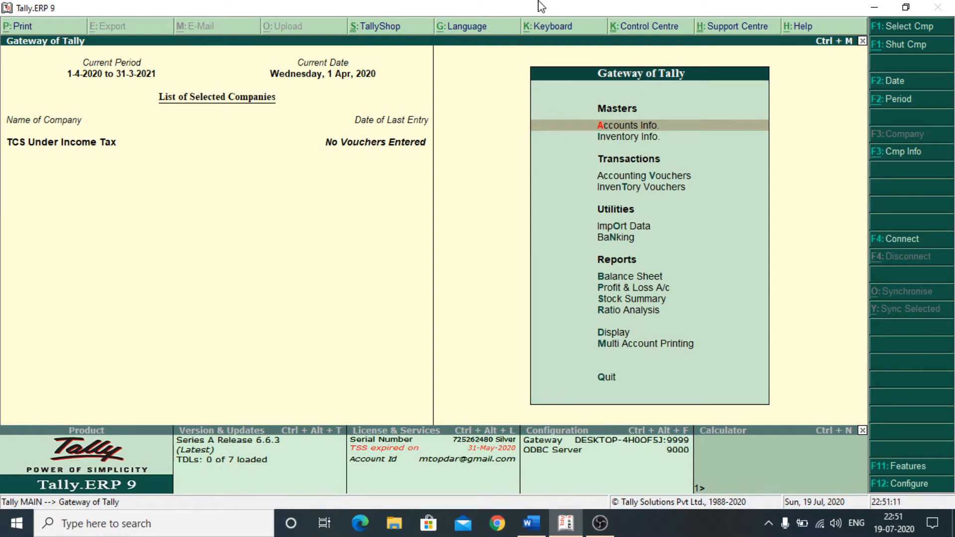
{"action": "key", "text": "Down"}
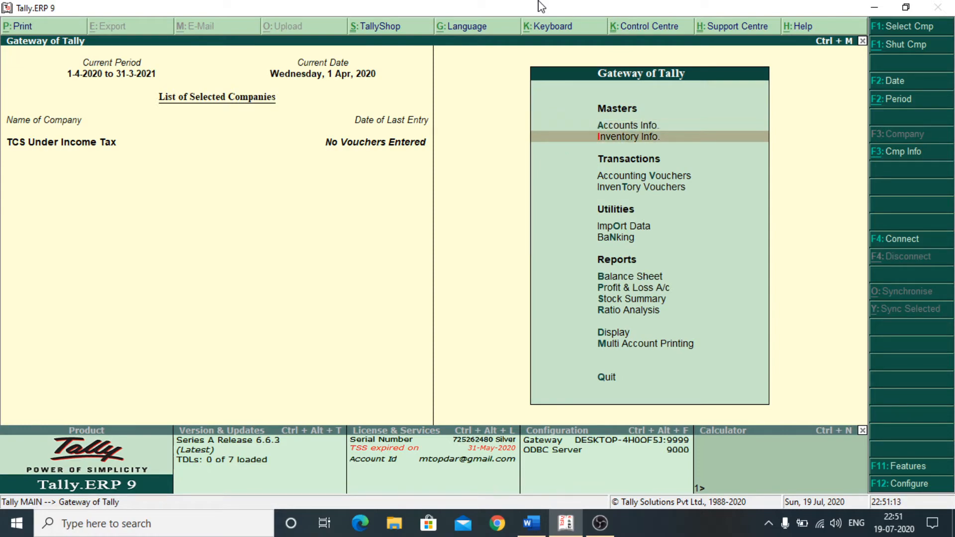
- Re-save the mts unit of measure as Simple with 0 decimal places
{"action": "key", "text": "Return"}
{"action": "key", "text": "Down"}
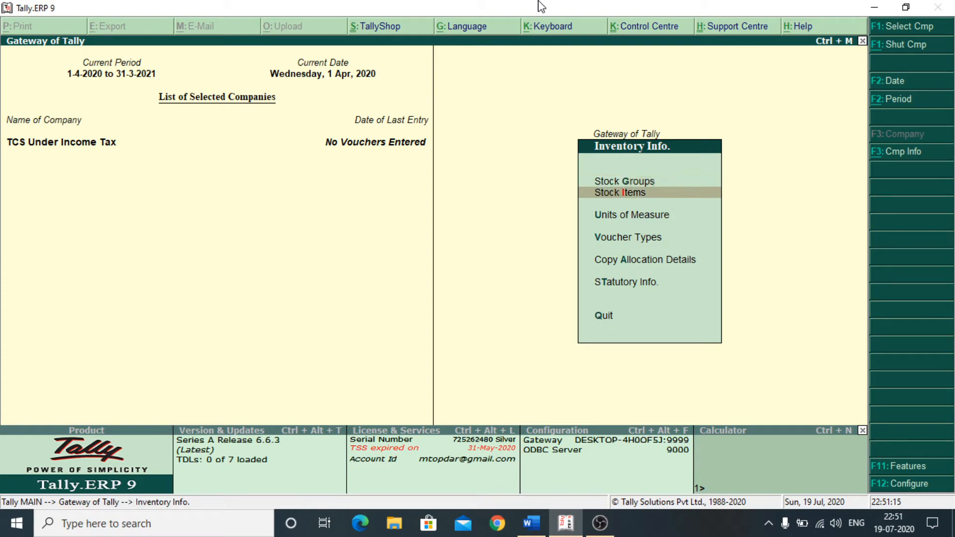
{"action": "key", "text": "Down"}
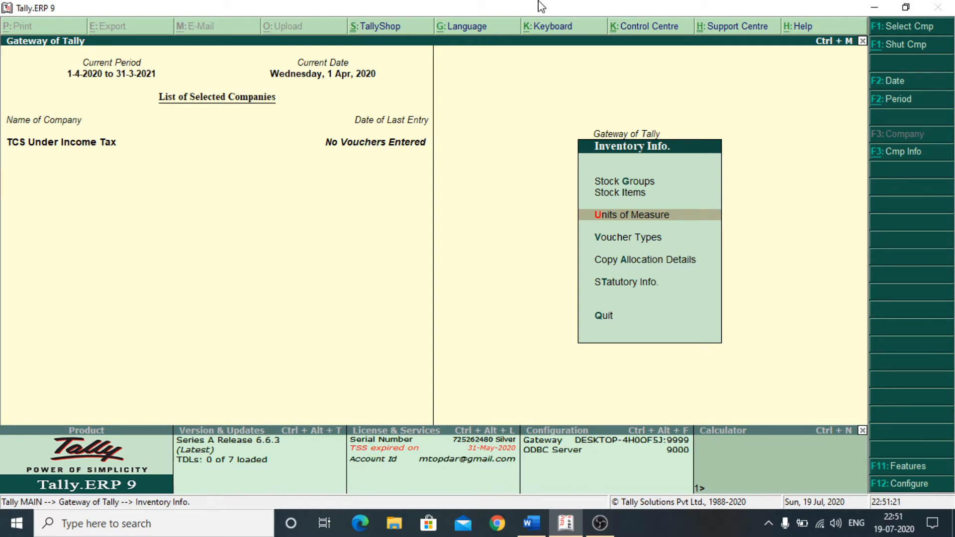
{"action": "key", "text": "Return"}
{"action": "key", "text": "Down"}
{"action": "key", "text": "Down"}
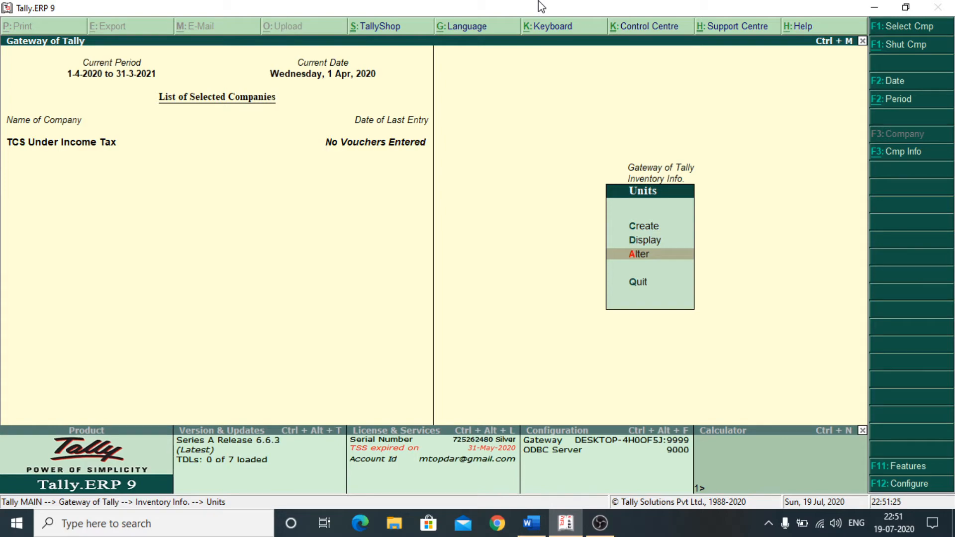
{"action": "key", "text": "Return"}
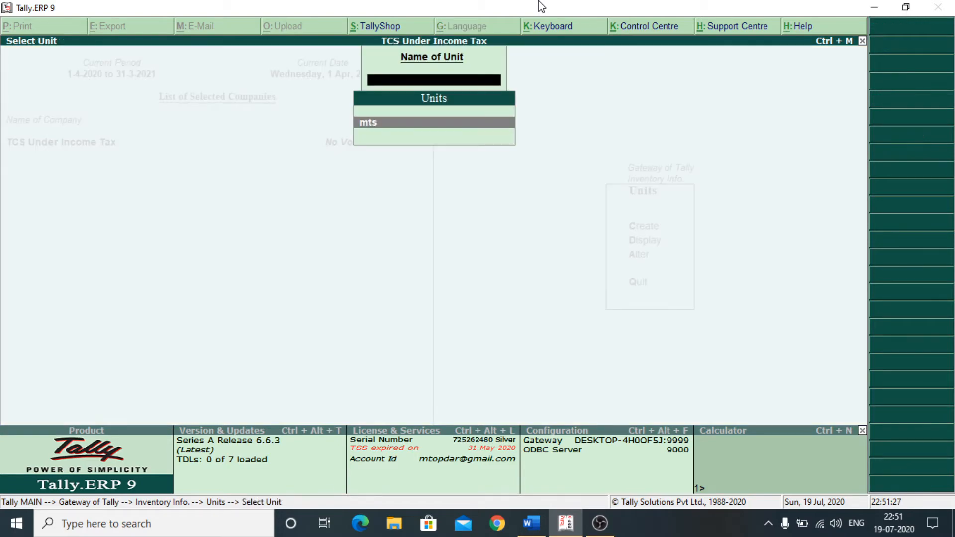
{"action": "key", "text": "Return"}
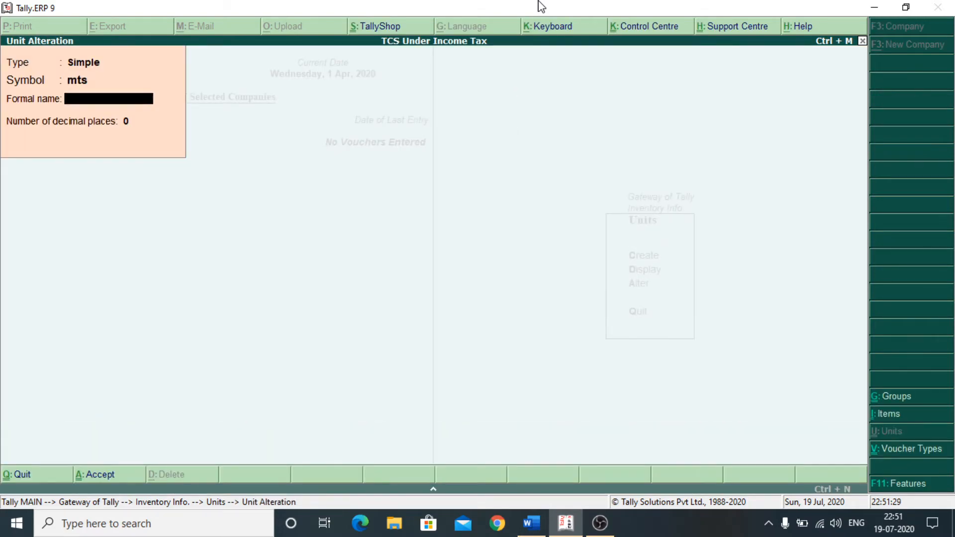
{"action": "key", "text": "Return"}
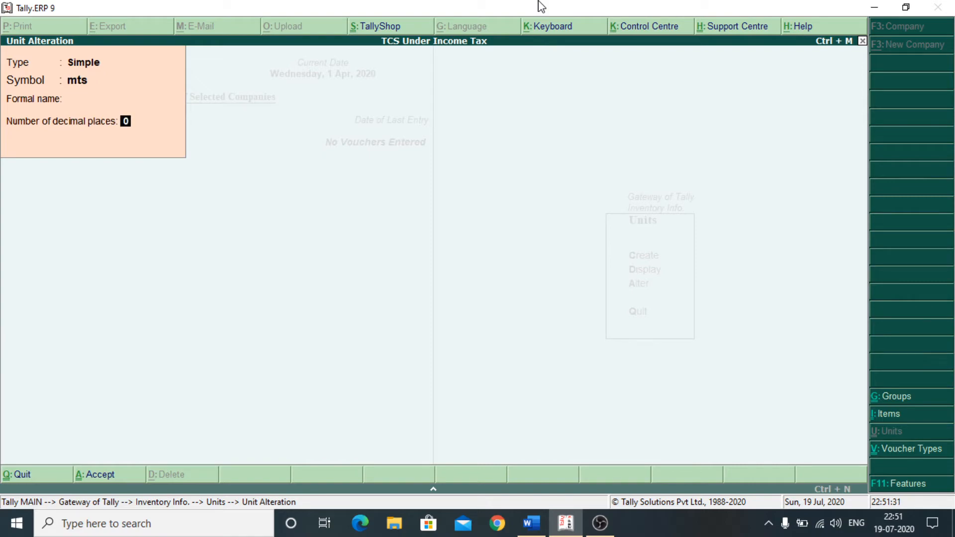
{"action": "key", "text": "Return"}
{"action": "key", "text": "Return"}
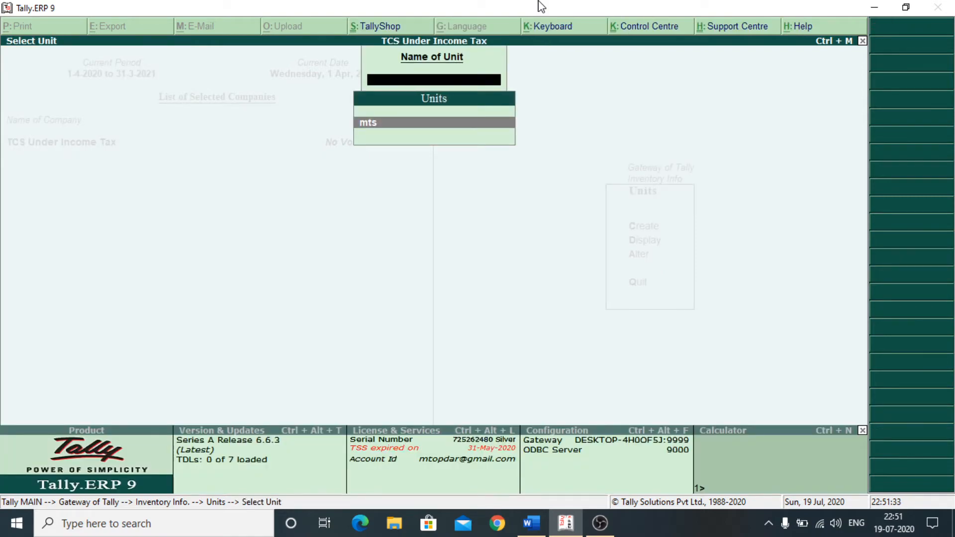
{"action": "key", "text": "Escape"}
{"action": "key", "text": "Escape"}
- Open Scrap Item for alteration from Stock Items > Alter
{"action": "key", "text": "Up"}
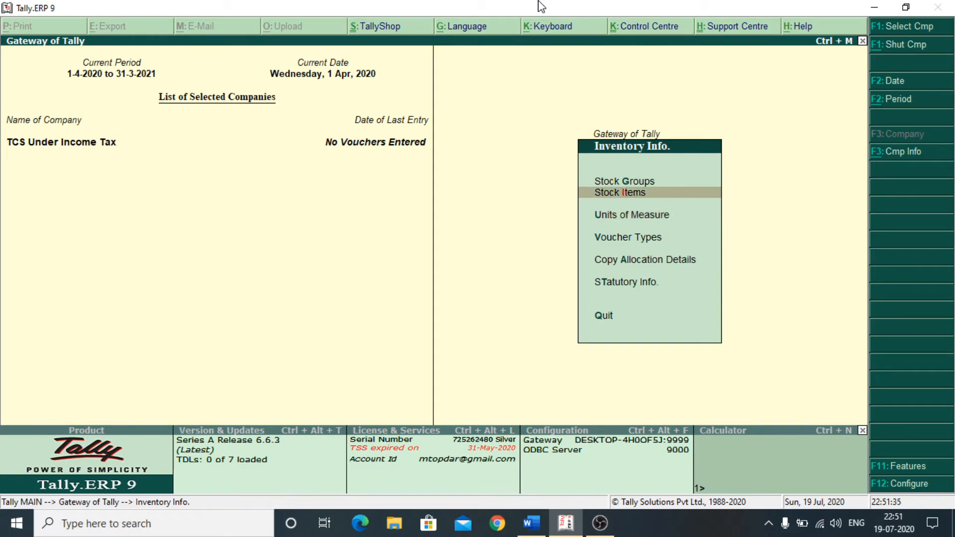
{"action": "key", "text": "Return"}
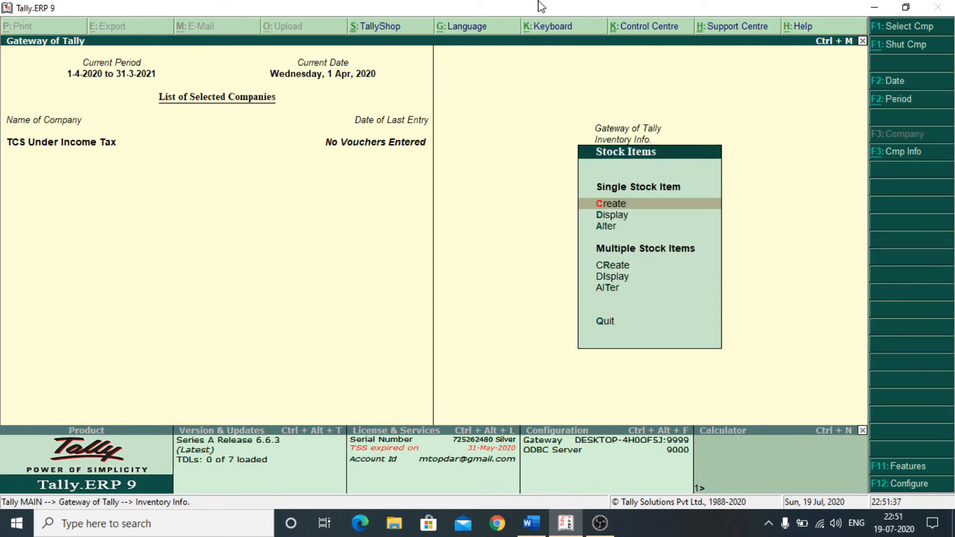
{"action": "key", "text": "Down"}
{"action": "key", "text": "Down"}
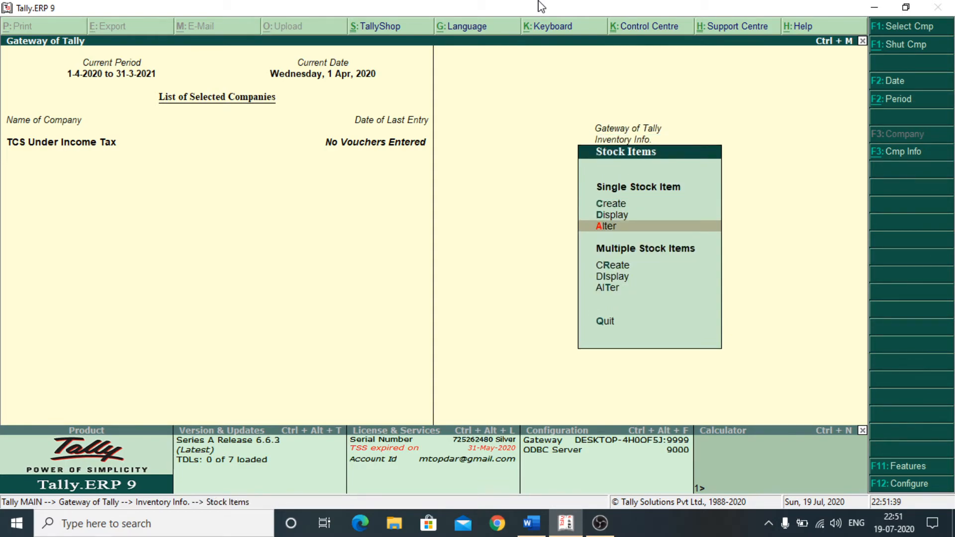
{"action": "key", "text": "Return"}
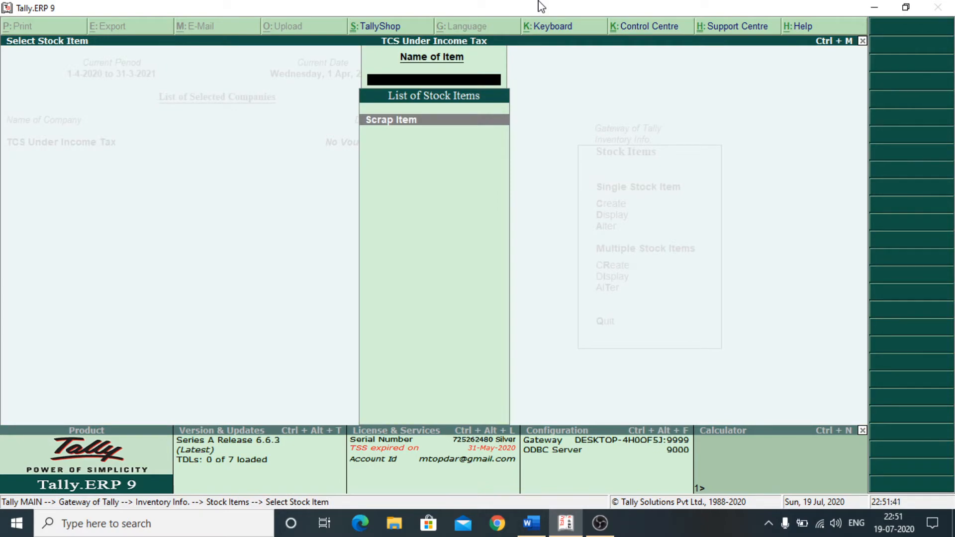
{"action": "key", "text": "Return"}
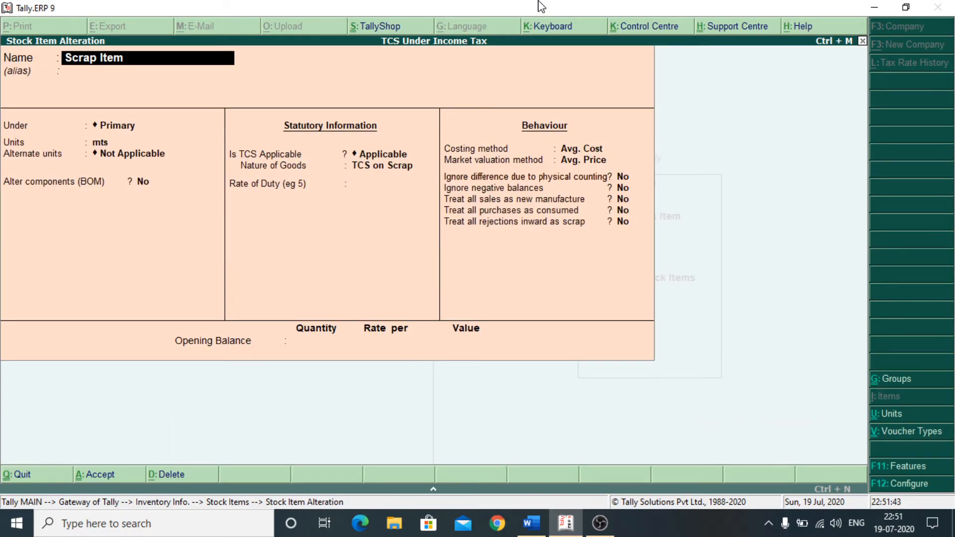
- Keep unit mts and TCS on Scrap, enter opening balance 2500 mts, and save
{"action": "key", "text": "Return"}
{"action": "key", "text": "Return"}
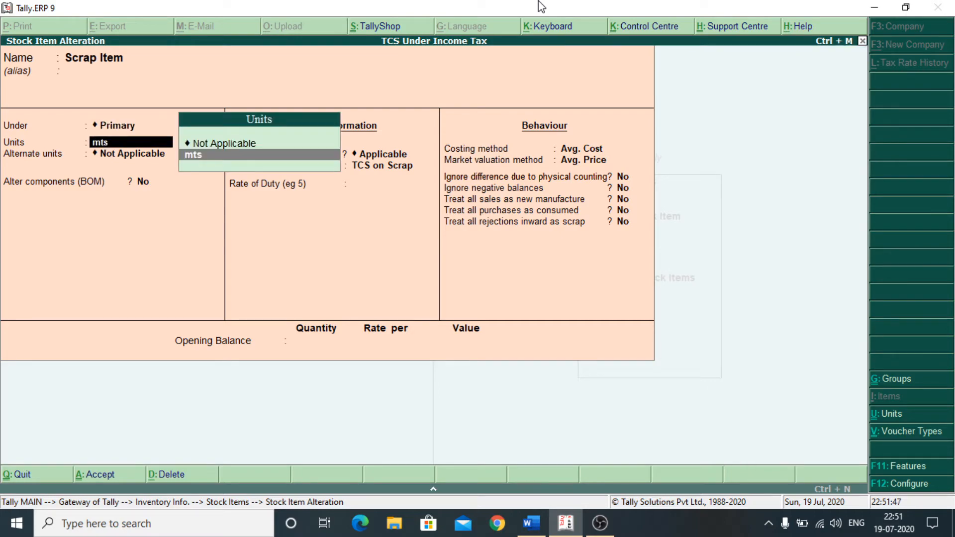
{"action": "key", "text": "Return"}
{"action": "key", "text": "Return"}
{"action": "key", "text": "Return"}
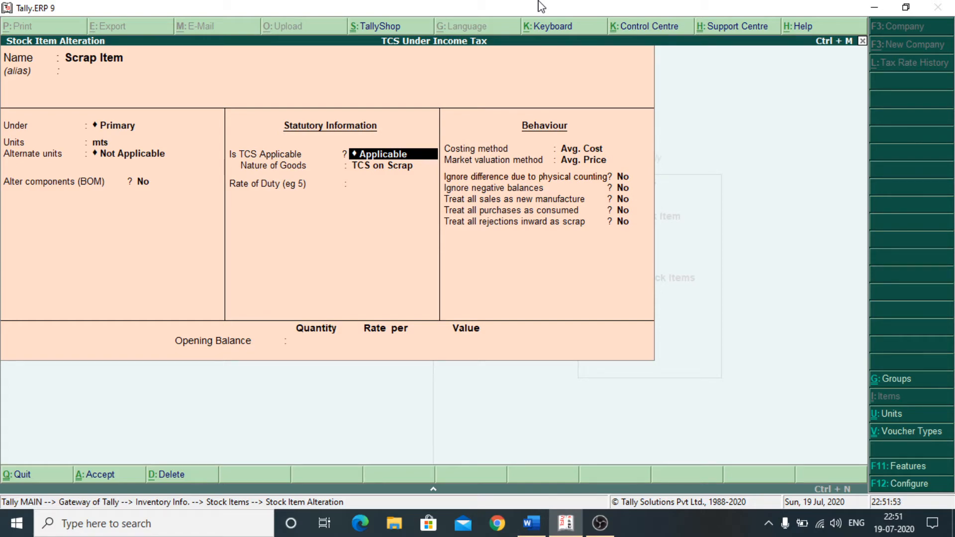
{"action": "key", "text": "Return"}
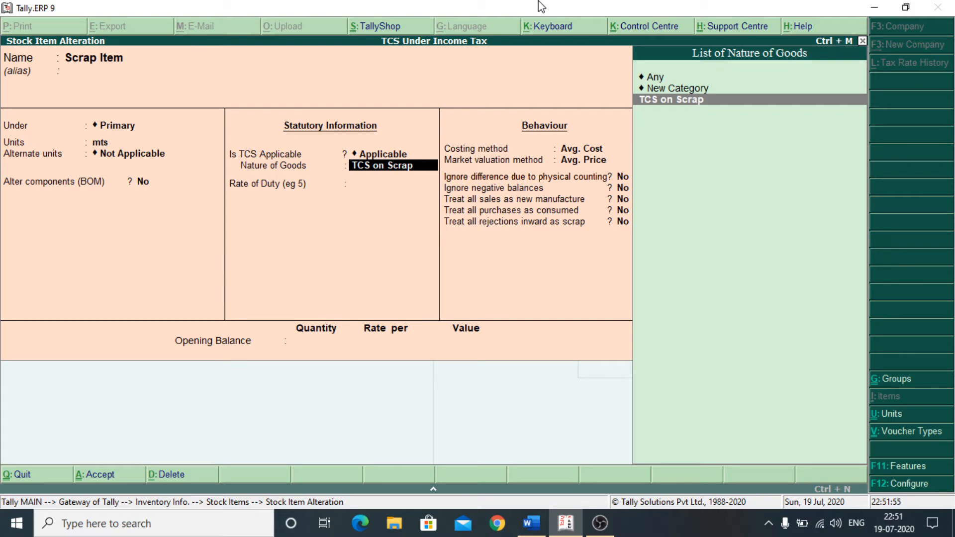
{"action": "key", "text": "Return"}
{"action": "key", "text": "Return"}
{"action": "key", "text": "Return"}
{"action": "key", "text": "Return"}
{"action": "key", "text": "Return"}
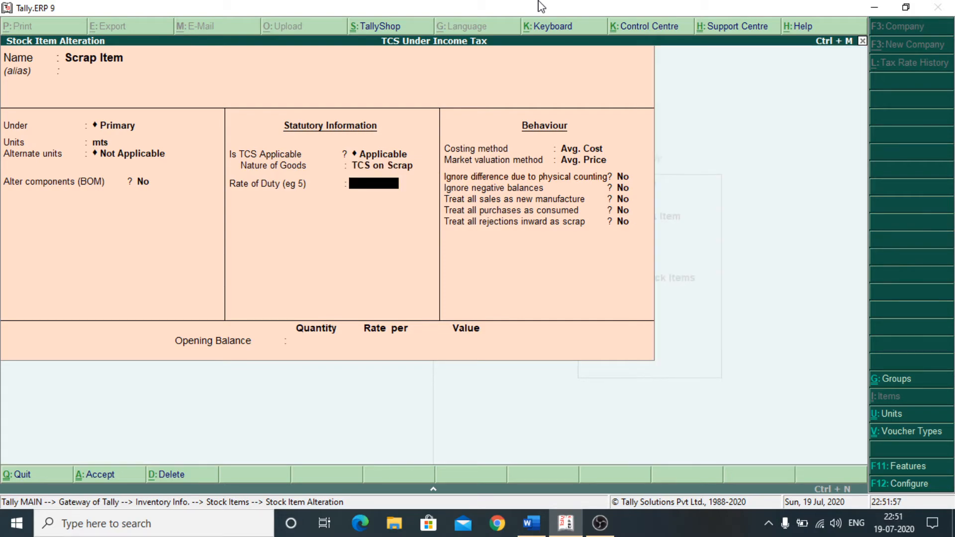
{"action": "key", "text": "Return"}
{"action": "key", "text": "Return"}
{"action": "key", "text": "Return"}
{"action": "key", "text": "Return"}
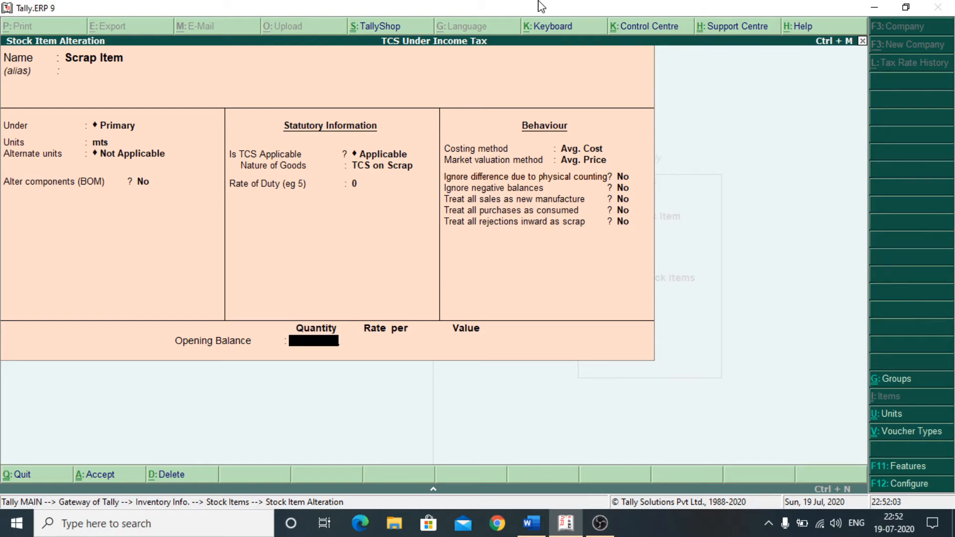
{"action": "type", "text": "2500"}
{"action": "key", "text": "Return"}
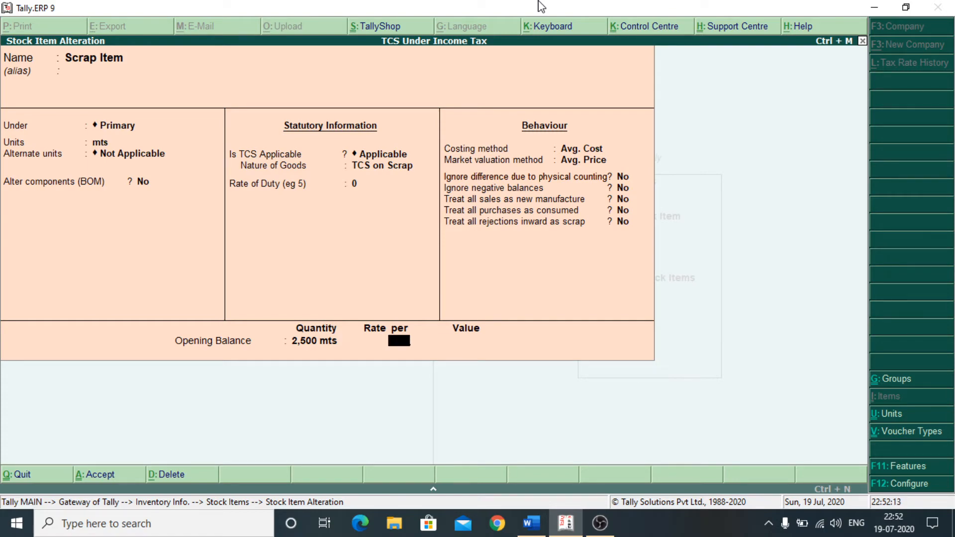
{"action": "key", "text": "Return"}
{"action": "key", "text": "Return"}
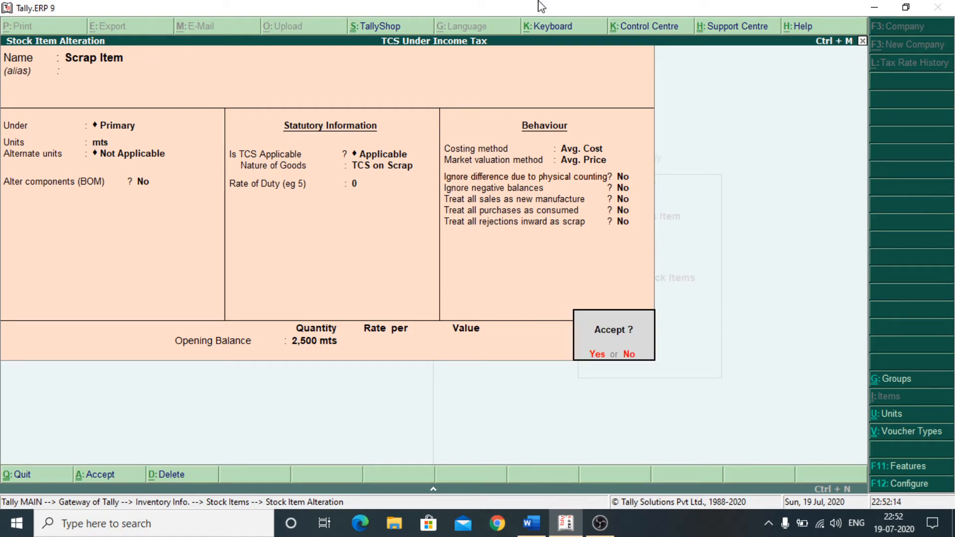
{"action": "key", "text": "Return"}
{"action": "key", "text": "Escape"}
- Return to Gateway of Tally and open Accounting Vouchers
{"action": "key", "text": "Escape"}
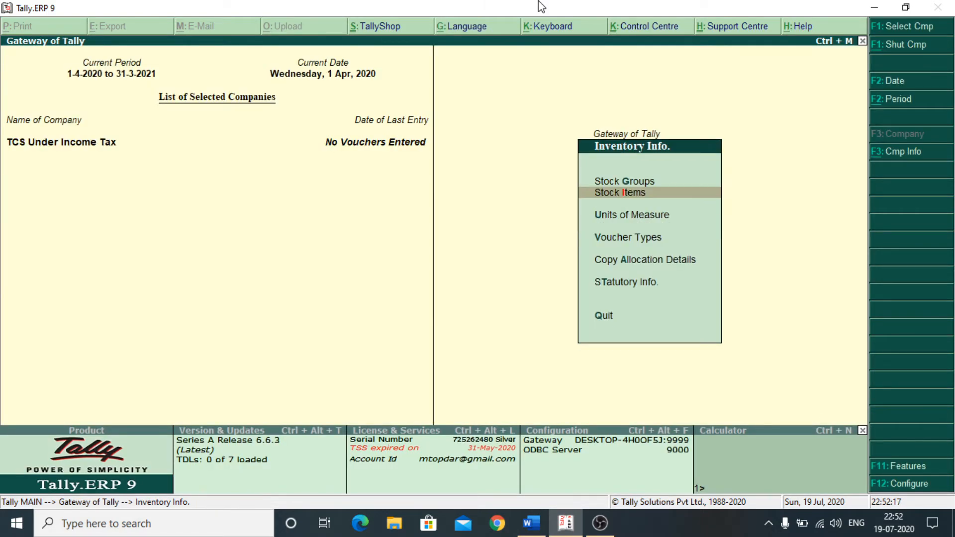
{"action": "key", "text": "Escape"}
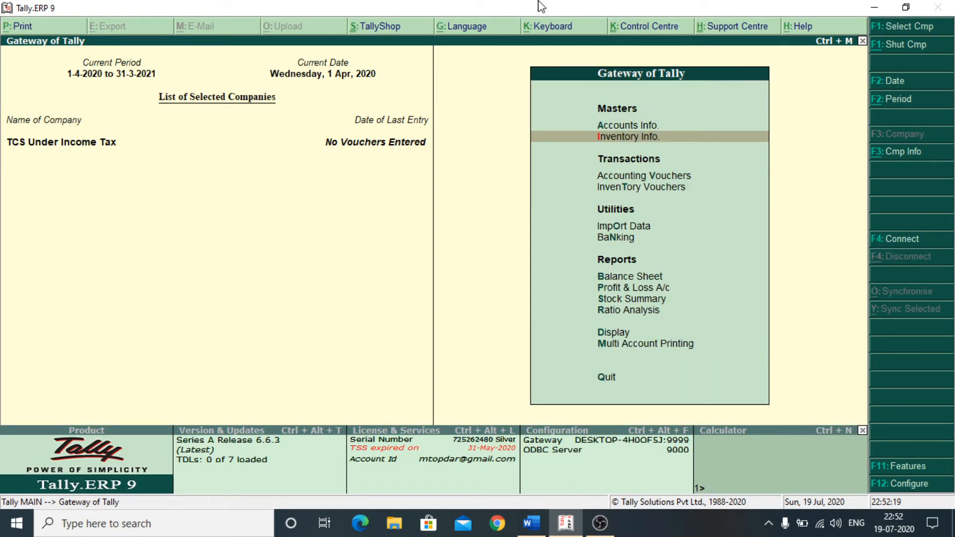
{"action": "key", "text": "Down"}
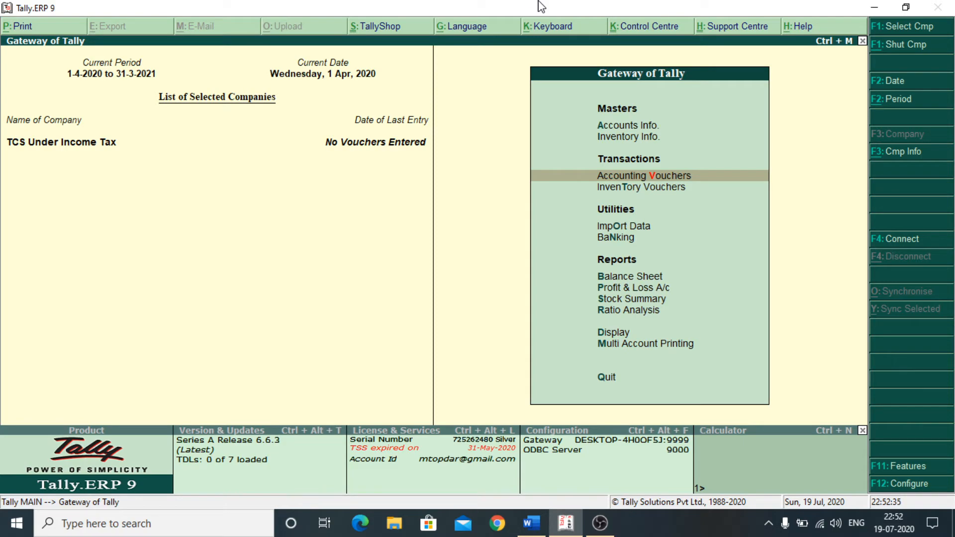
{"action": "key", "text": "Return"}
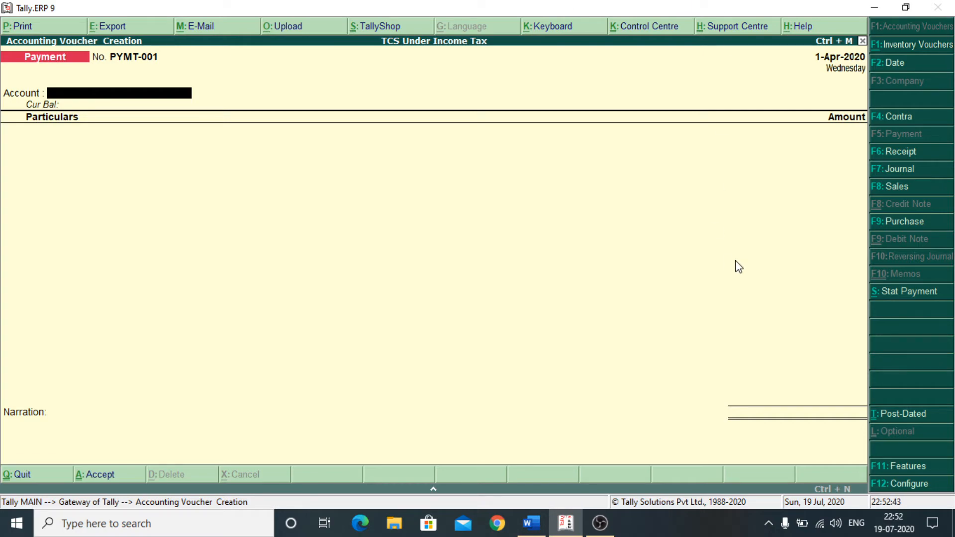
- Start a Sales voucher for Dey & Sons Pvt. Ltd. with Scrap Sales A/c as sales ledger
{"action": "left_click", "coordinate": [898, 188]}
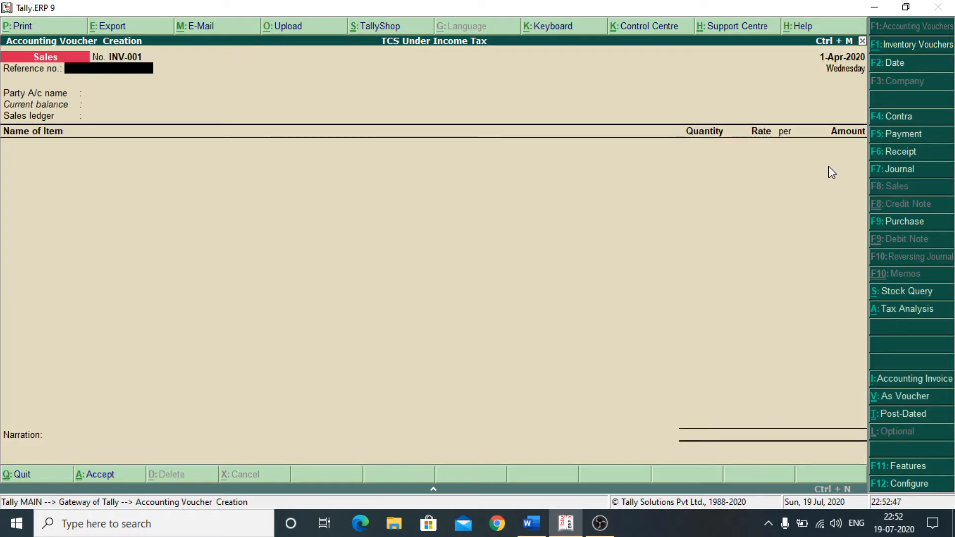
{"action": "key", "text": "Return"}
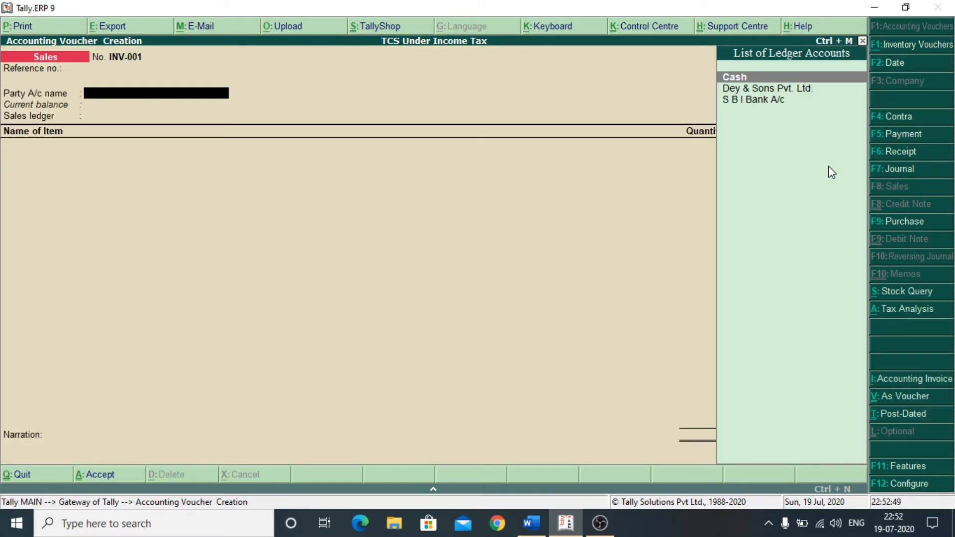
{"action": "key", "text": "Down"}
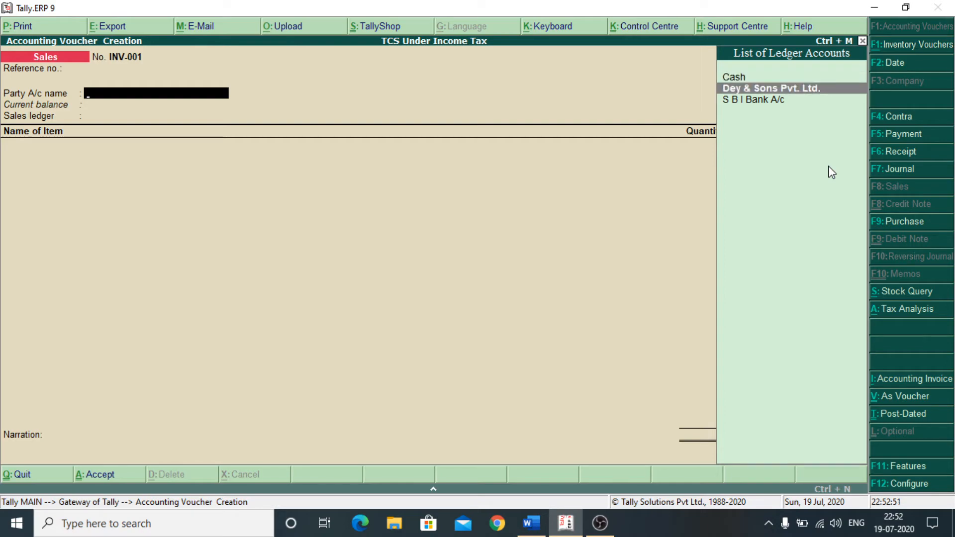
{"action": "key", "text": "Return"}
{"action": "key", "text": "Return"}
{"action": "key", "text": "Return"}
{"action": "key", "text": "Return"}
{"action": "key", "text": "Return"}
{"action": "key", "text": "Return"}
{"action": "key", "text": "Return"}
{"action": "key", "text": "Return"}
{"action": "key", "text": "Return"}
{"action": "key", "text": "Return"}
{"action": "key", "text": "Return"}
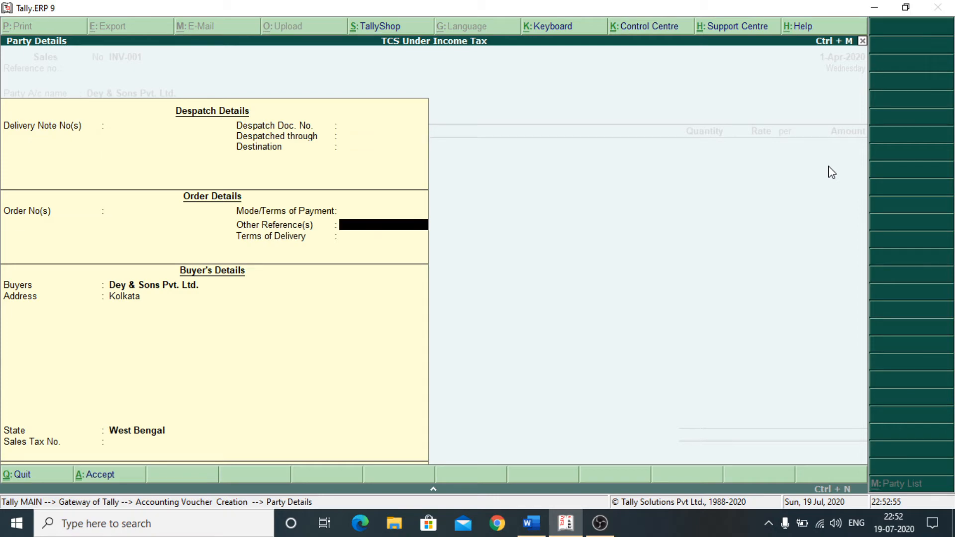
{"action": "key", "text": "Return"}
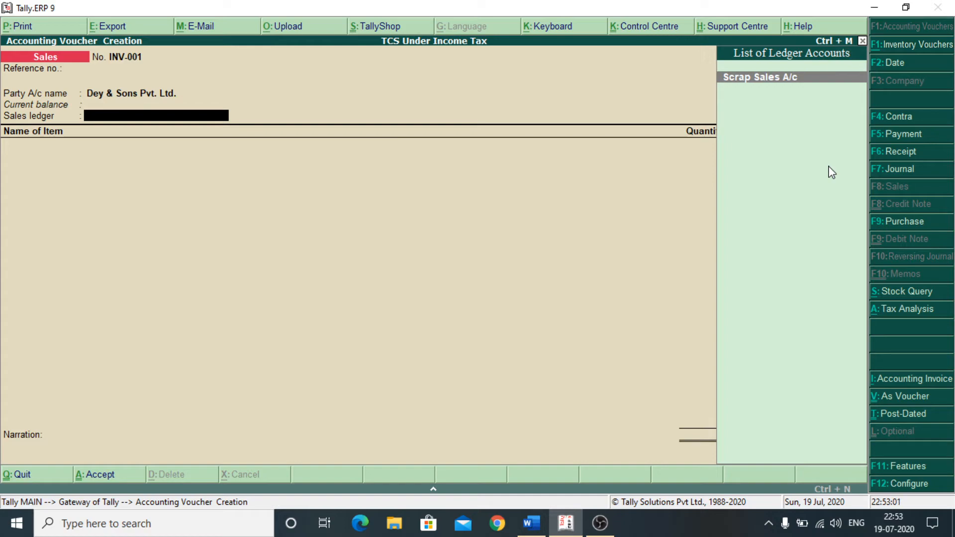
{"action": "key", "text": "Return"}
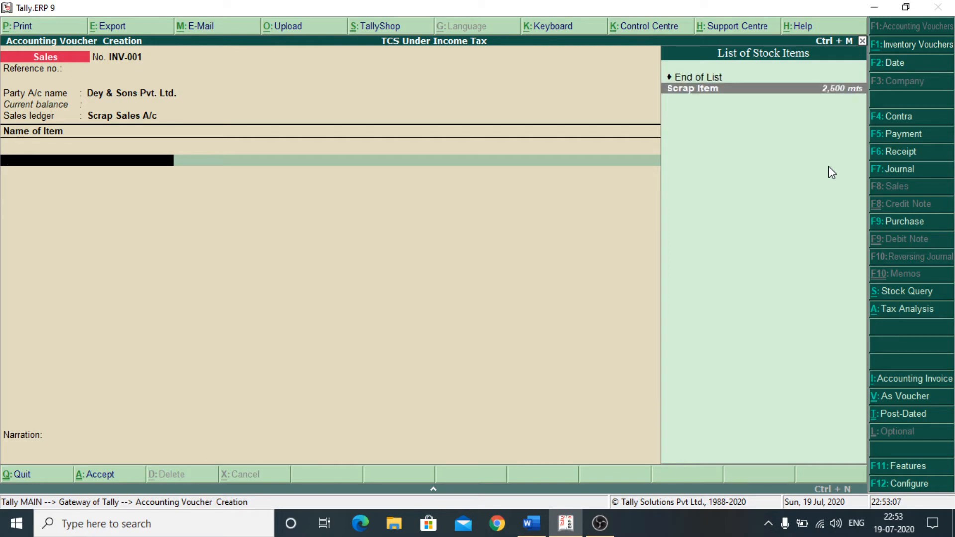
- Bill 1000 mts of Scrap Item at a rate of 500
{"action": "key", "text": "Return"}
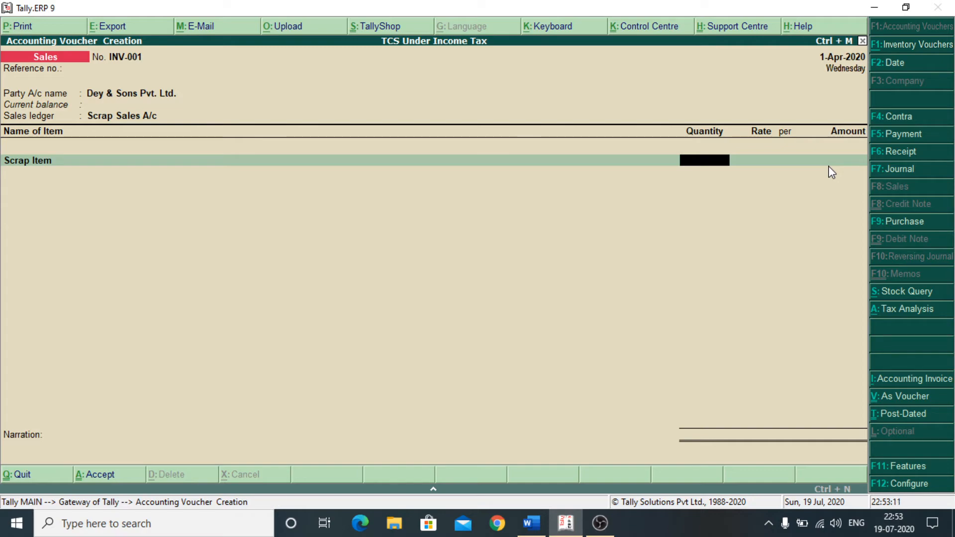
{"action": "type", "text": "1000"}
{"action": "key", "text": "Return"}
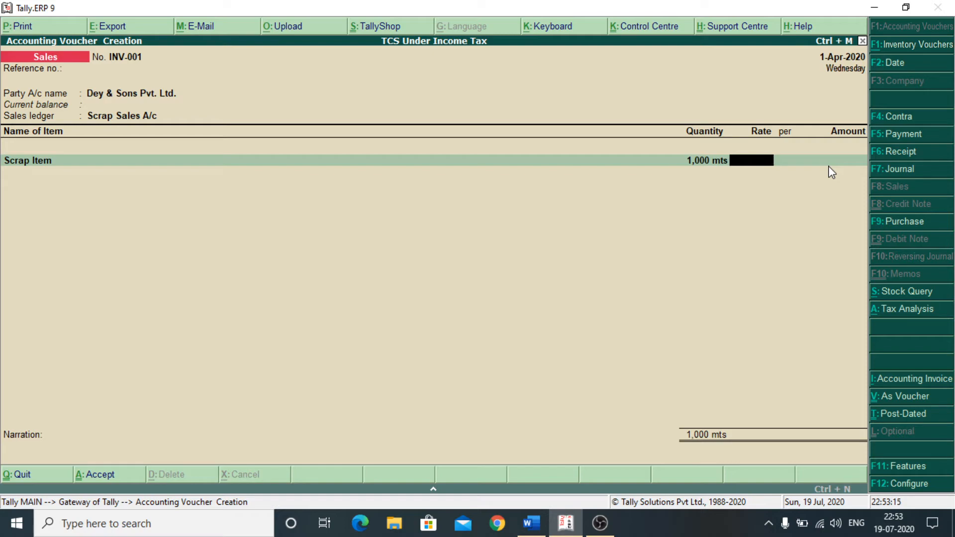
{"action": "type", "text": "500"}
{"action": "key", "text": "Return"}
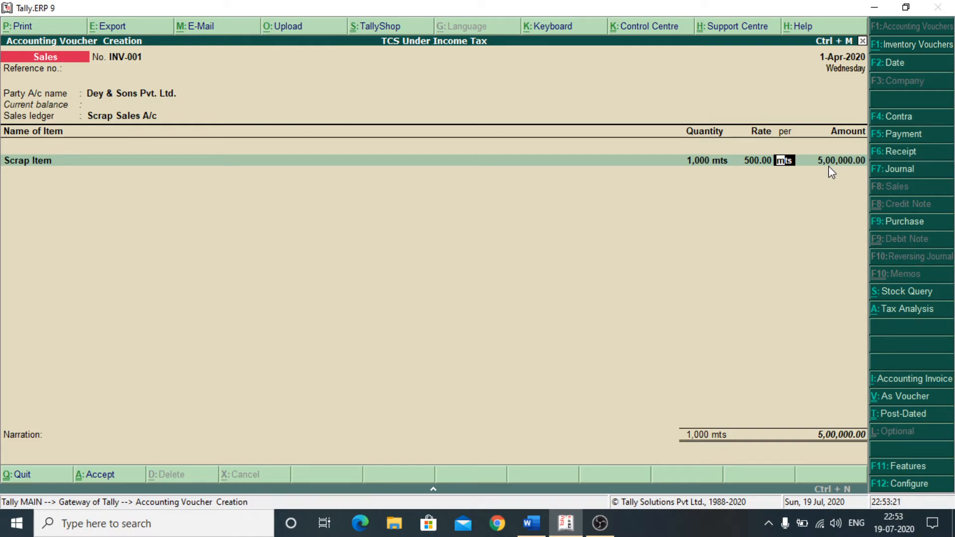
{"action": "key", "text": "Return"}
{"action": "key", "text": "Return"}
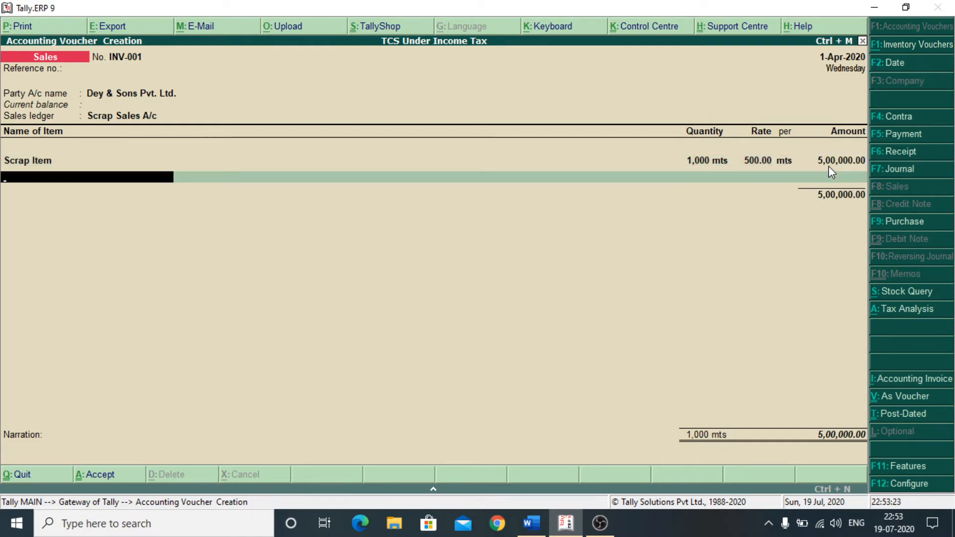
{"action": "key", "text": "Return"}
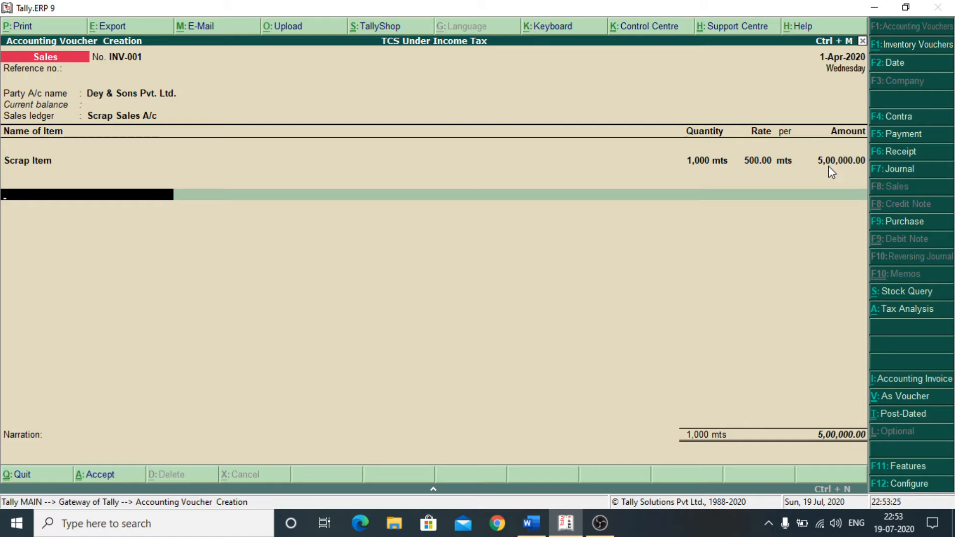
- Add the TCS on Scrap ledger line, accepting the calculated 5,000.00
{"action": "key", "text": "Return"}
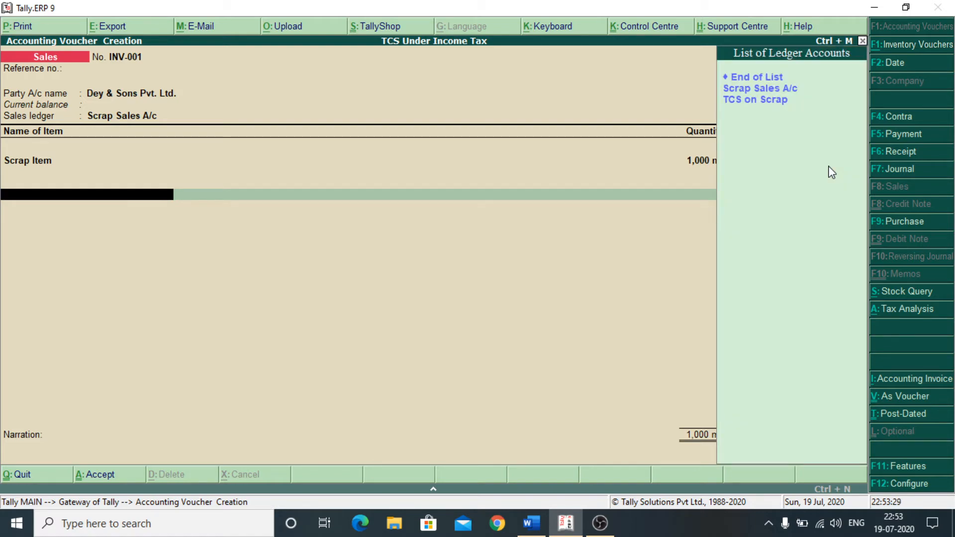
{"action": "key", "text": "Down"}
{"action": "key", "text": "Down"}
{"action": "key", "text": "Down"}
{"action": "key", "text": "Return"}
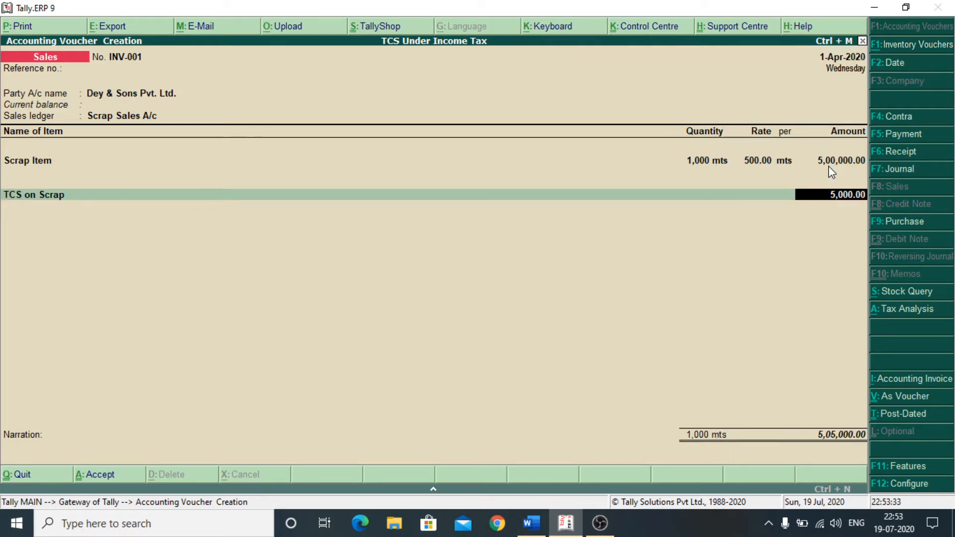
{"action": "key", "text": "Return"}
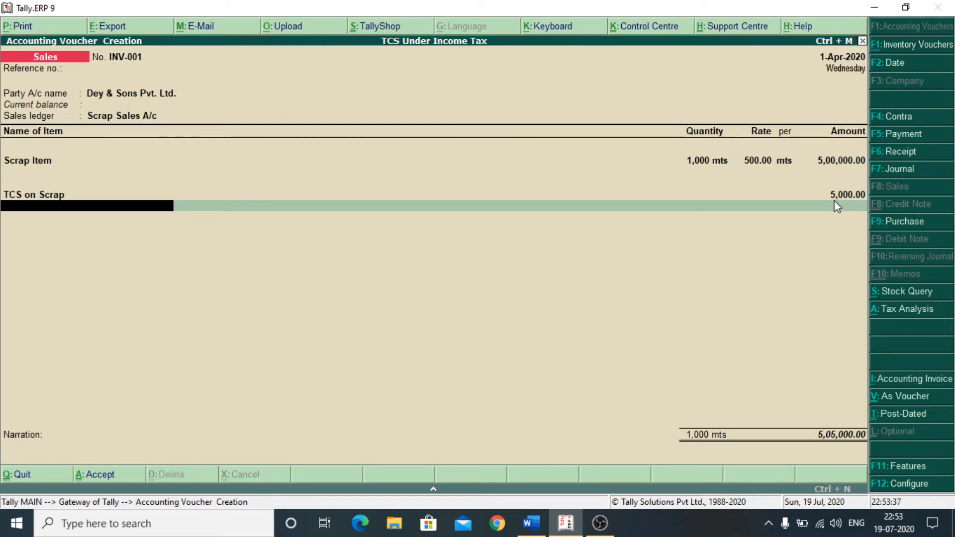
- Show the detailed Tax Analysis of INV-001: TCS on Scrap 1% on 5,00,000.00
{"action": "left_click", "coordinate": [903, 318]}
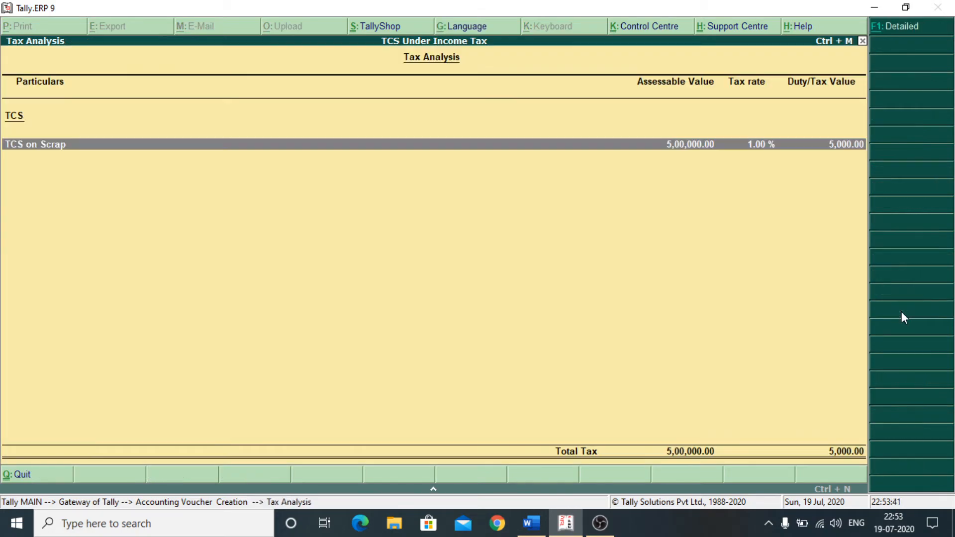
{"action": "left_click", "coordinate": [895, 26]}
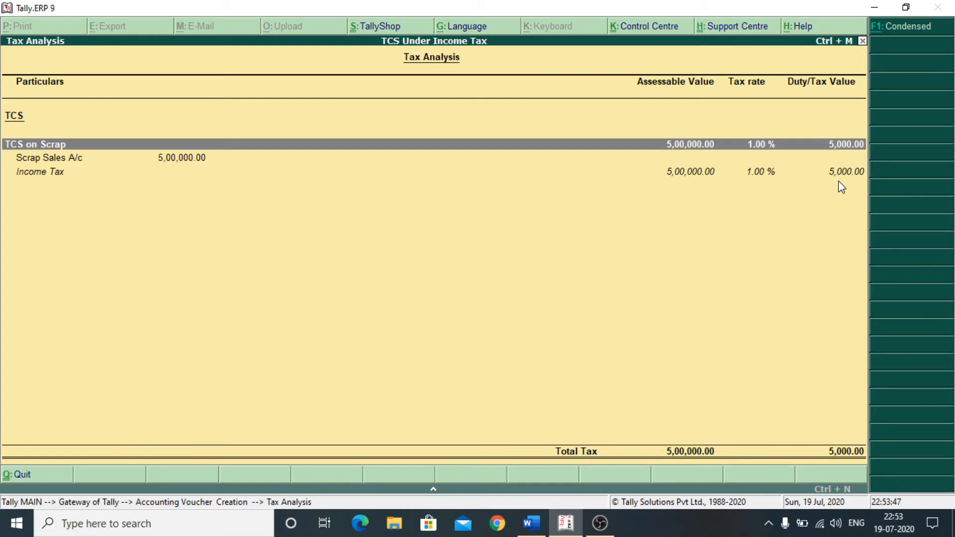
- Close the tax analysis, skip narration and accept sales invoice INV-001 for Dey & Sons Pvt. Ltd
{"action": "right_click", "coordinate": [697, 187]}
{"action": "key", "text": "Return"}
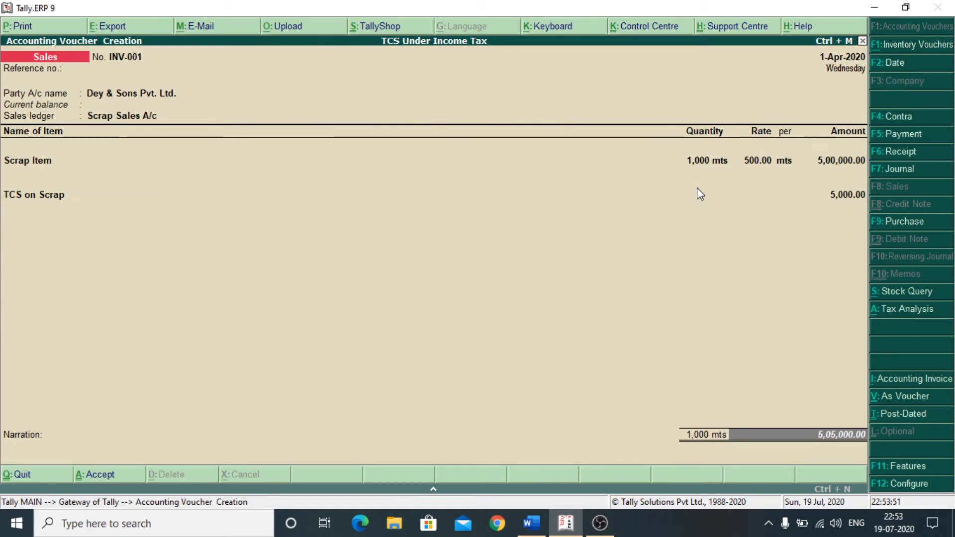
{"action": "key", "text": "Return"}
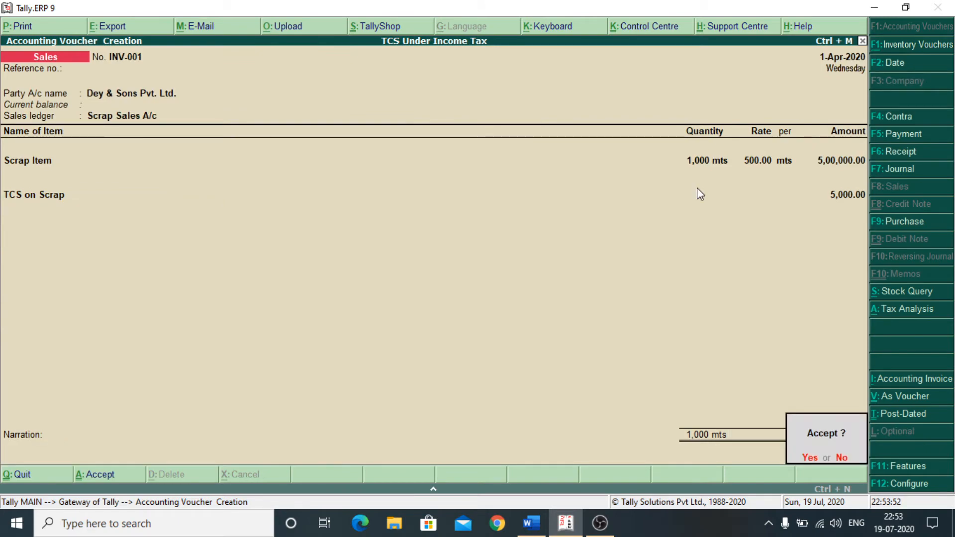
{"action": "key", "text": "Return"}
- Preview the printed tax invoice for INV-001, scroll through it, and close the preview
{"action": "key", "text": "Return"}
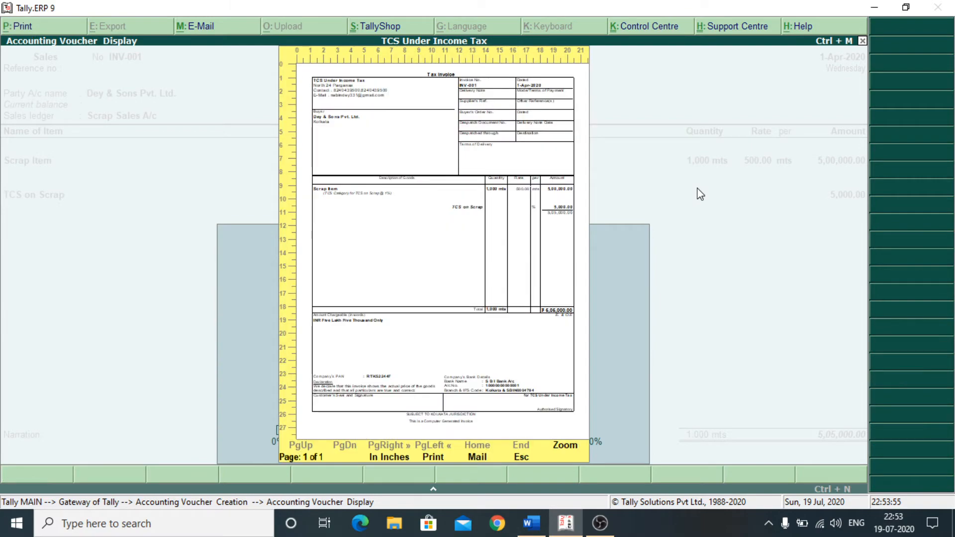
{"action": "key", "text": "Return"}
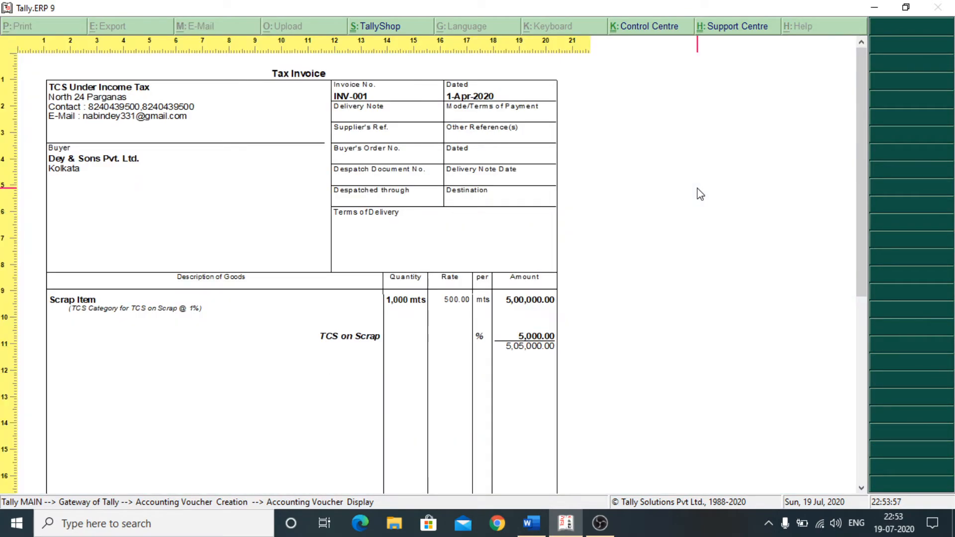
{"action": "scroll", "coordinate": [701, 194], "scroll_direction": "down", "scroll_amount": 5}
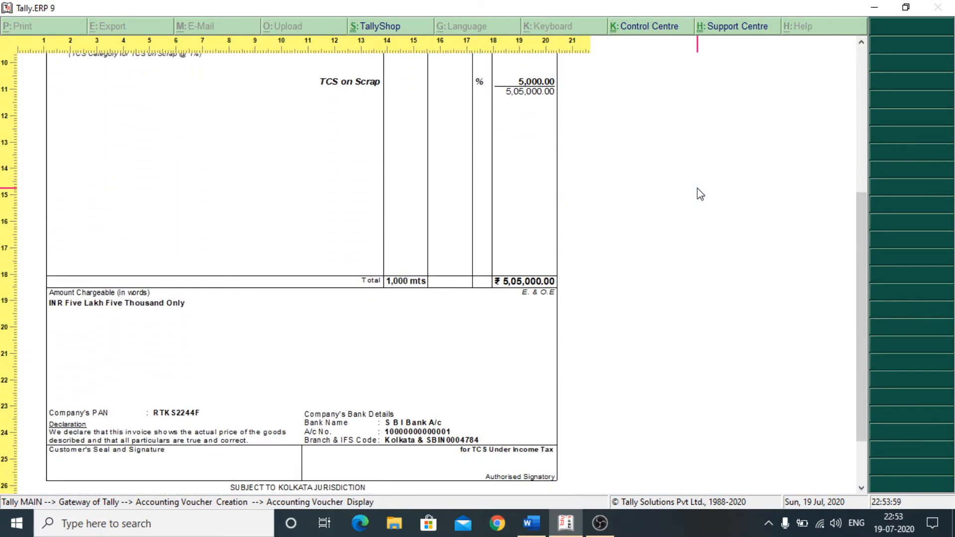
{"action": "scroll", "coordinate": [701, 194], "scroll_direction": "down", "scroll_amount": 2}
{"action": "key", "text": "Escape"}
{"action": "key", "text": "Escape"}
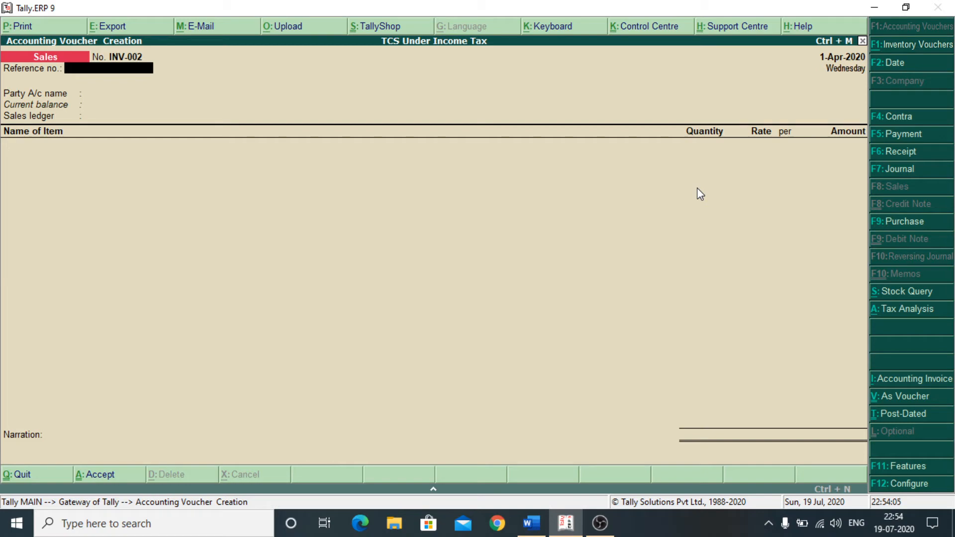
- Quit the blank INV-002 voucher and confirm returning to the Gateway of Tally
{"action": "key", "text": "Escape"}
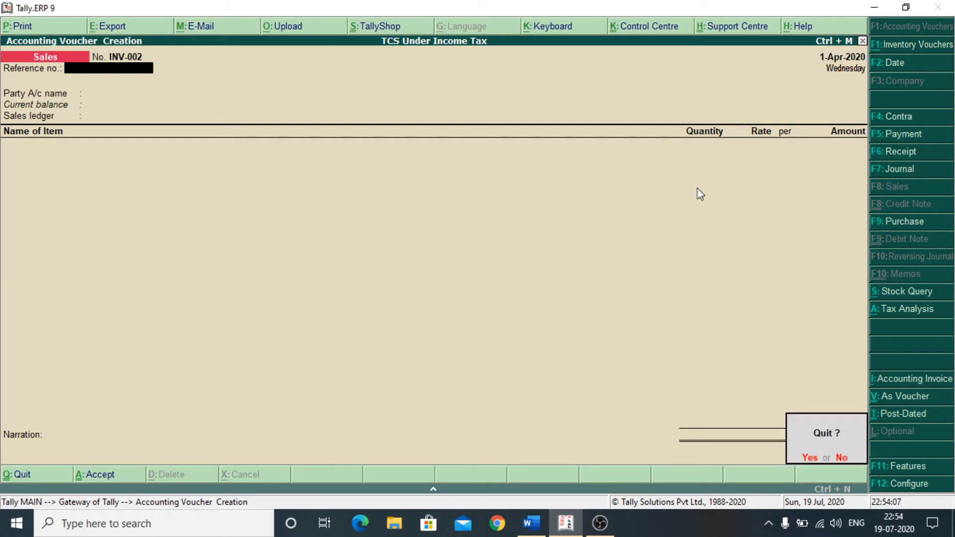
{"action": "key", "text": "Return"}
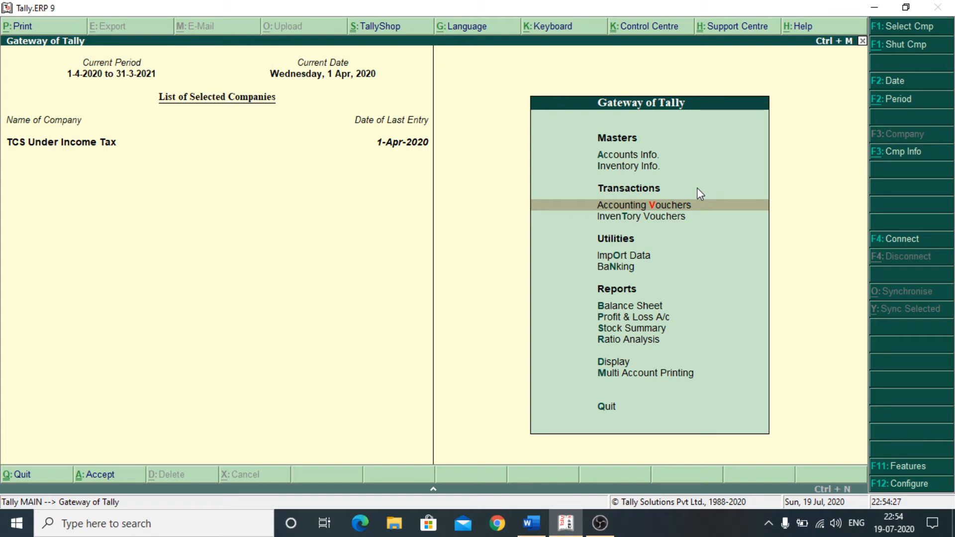
- Open the Dey & Sons Pvt. Ltd. ledger under Display > Account Books > Ledger
{"action": "key", "text": "Down"}
{"action": "key", "text": "Down"}
{"action": "key", "text": "Down"}
{"action": "key", "text": "Down"}
{"action": "key", "text": "Down"}
{"action": "key", "text": "Down"}
{"action": "key", "text": "Down"}
{"action": "key", "text": "Down"}
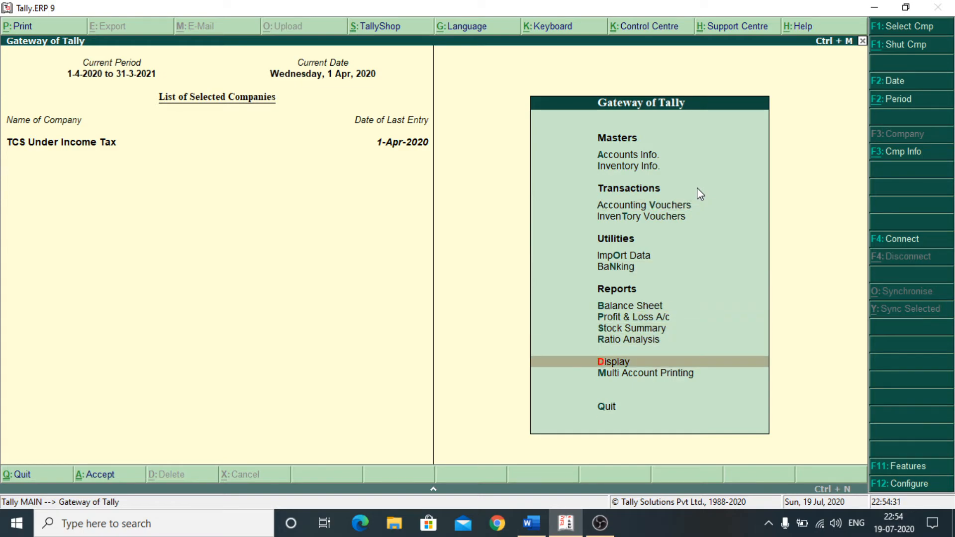
{"action": "key", "text": "Return"}
{"action": "key", "text": "Down"}
{"action": "key", "text": "Down"}
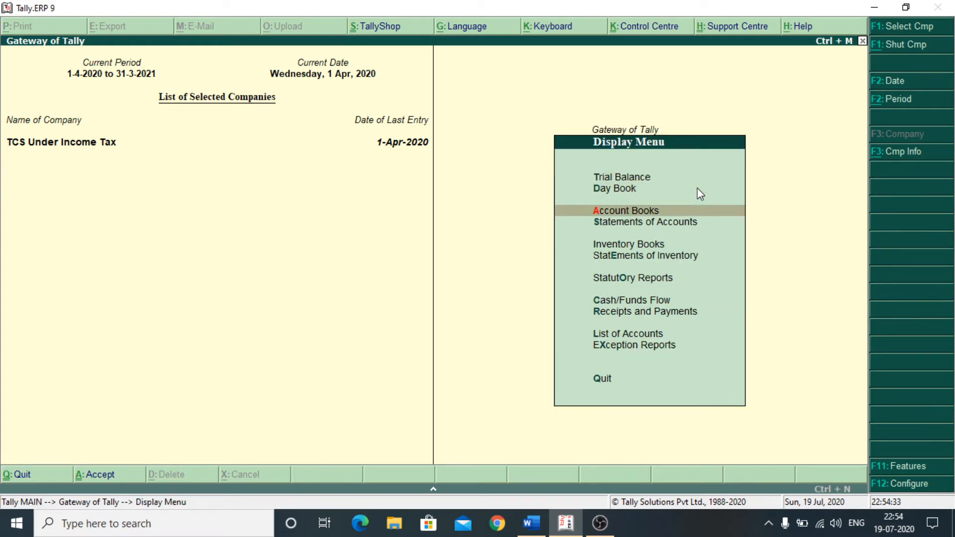
{"action": "key", "text": "Return"}
{"action": "key", "text": "Down"}
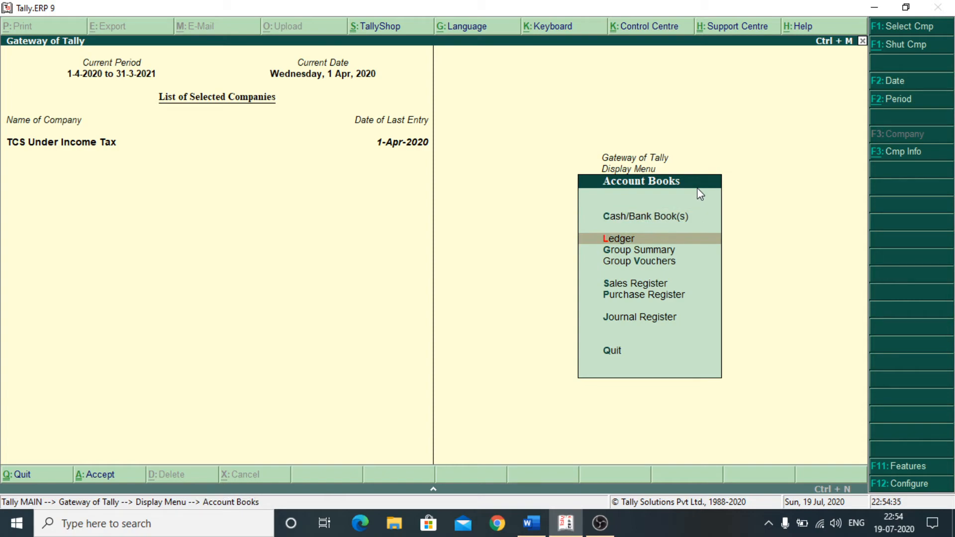
{"action": "key", "text": "Return"}
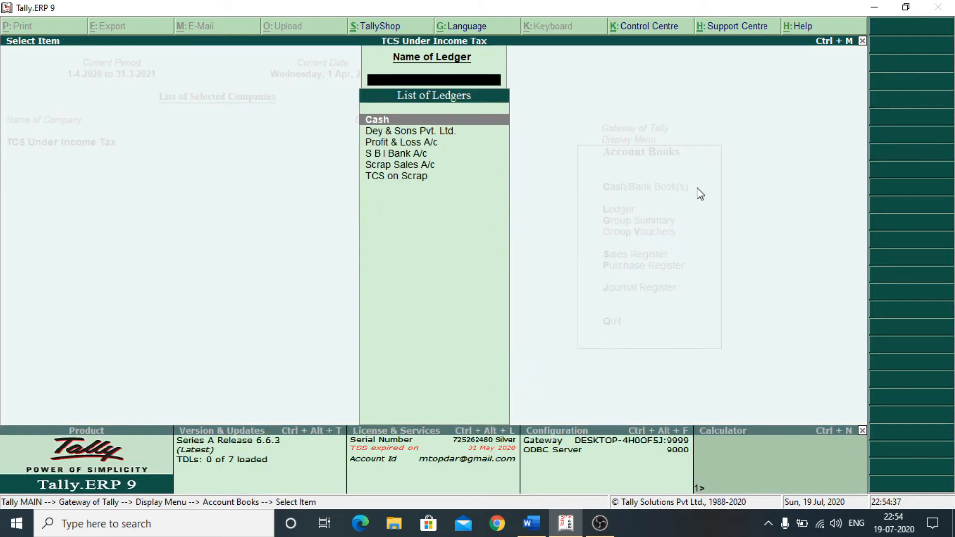
{"action": "key", "text": "Down"}
{"action": "key", "text": "Return"}
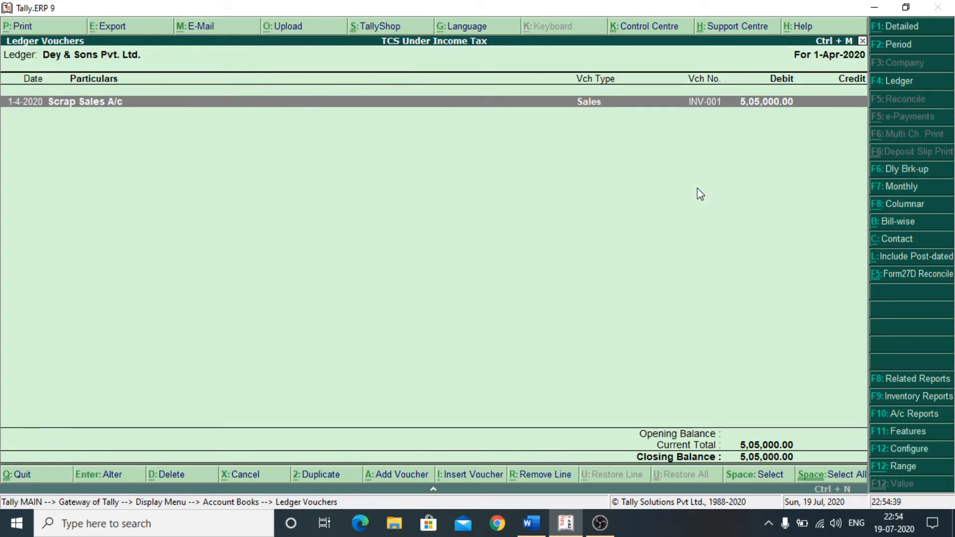
- View ledger-wise outstandings for Dey & Sons Pvt. Ltd., showing pending bill INV-001 of 5,05,000.00
{"action": "key", "text": "Escape"}
{"action": "key", "text": "Escape"}
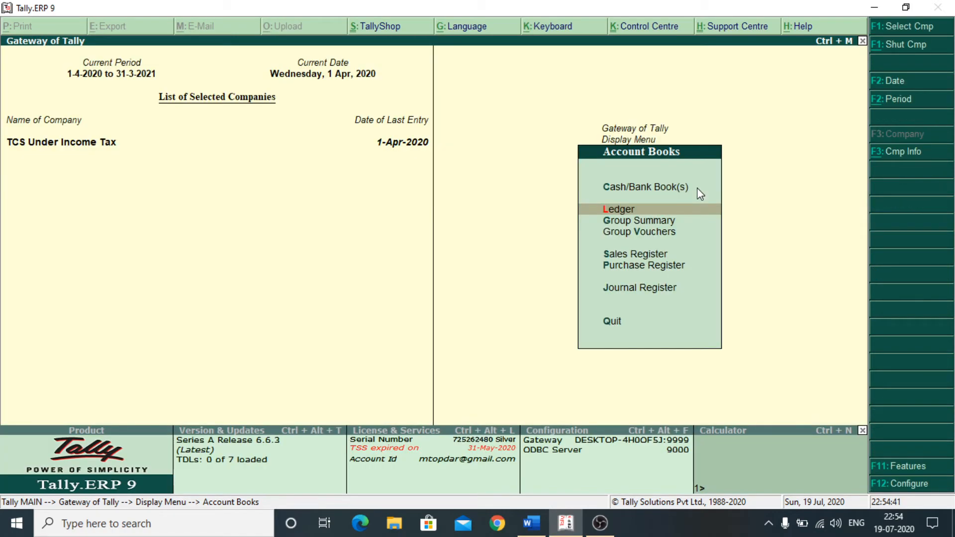
{"action": "key", "text": "Escape"}
{"action": "key", "text": "Down"}
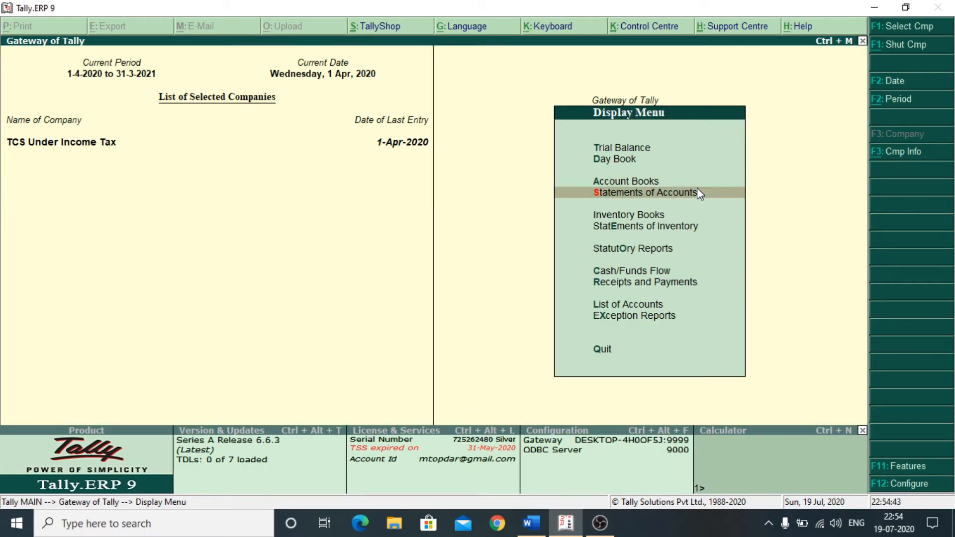
{"action": "key", "text": "Return"}
{"action": "key", "text": "Return"}
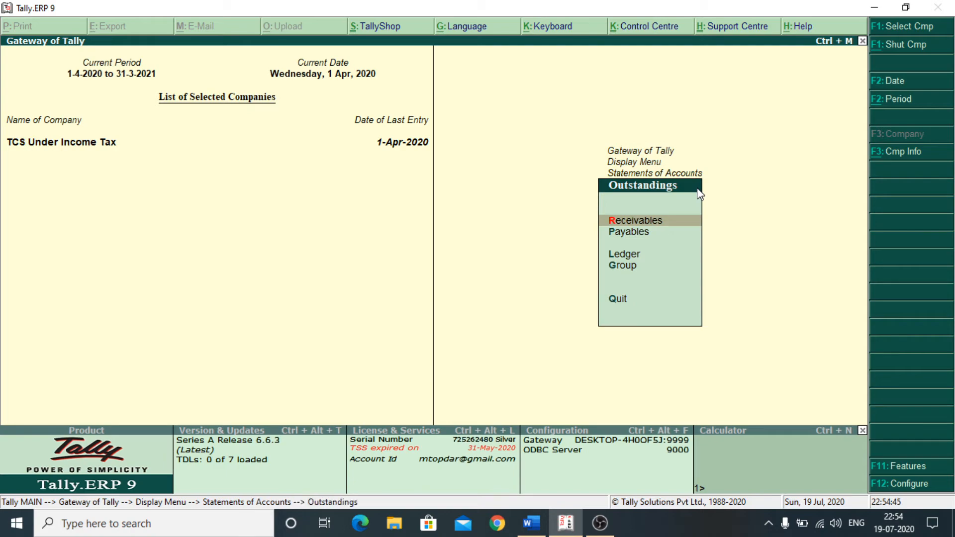
{"action": "key", "text": "Down"}
{"action": "key", "text": "Down"}
{"action": "key", "text": "Return"}
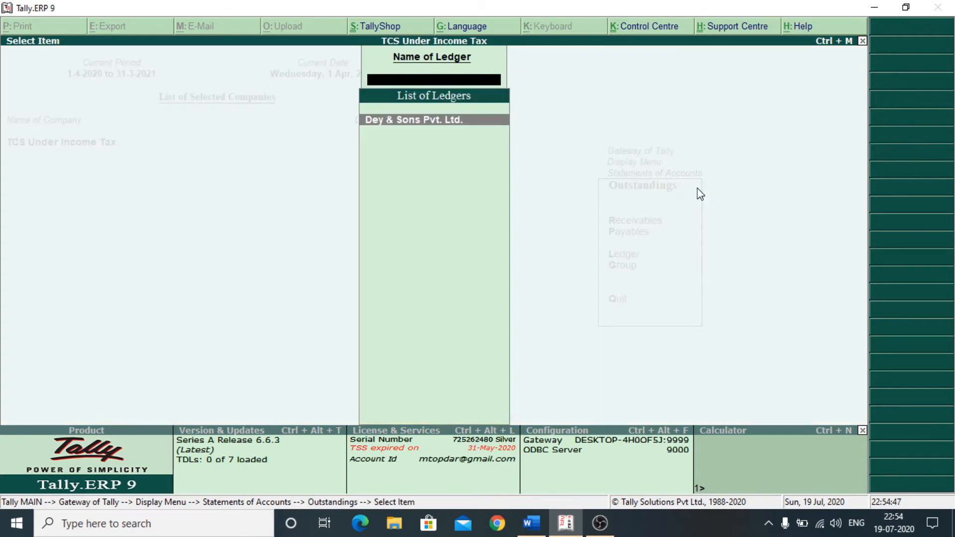
{"action": "key", "text": "Return"}
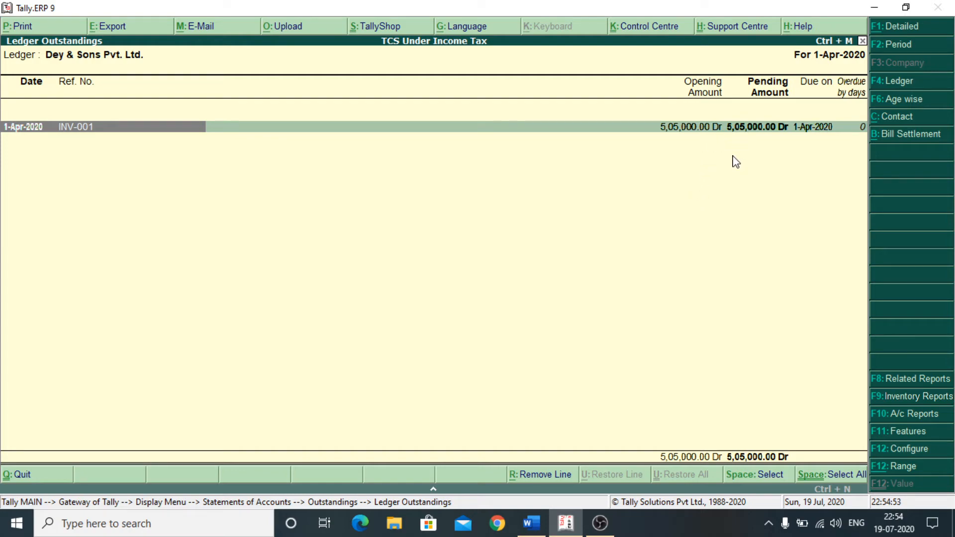
- Return to the Gateway of Tally and reopen Accounting Vouchers
{"action": "key", "text": "Escape"}
{"action": "key", "text": "Escape"}
{"action": "key", "text": "Escape"}
{"action": "key", "text": "Escape"}
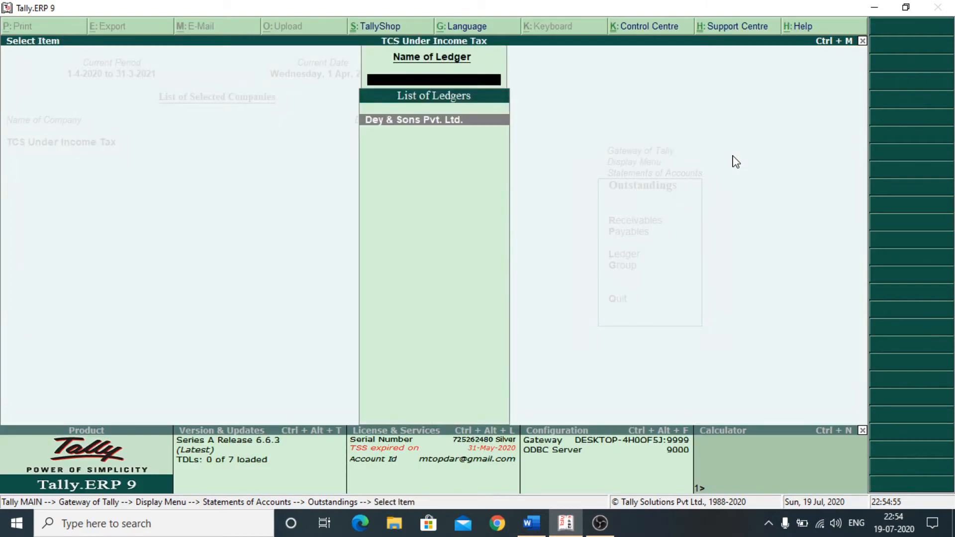
{"action": "key", "text": "Escape"}
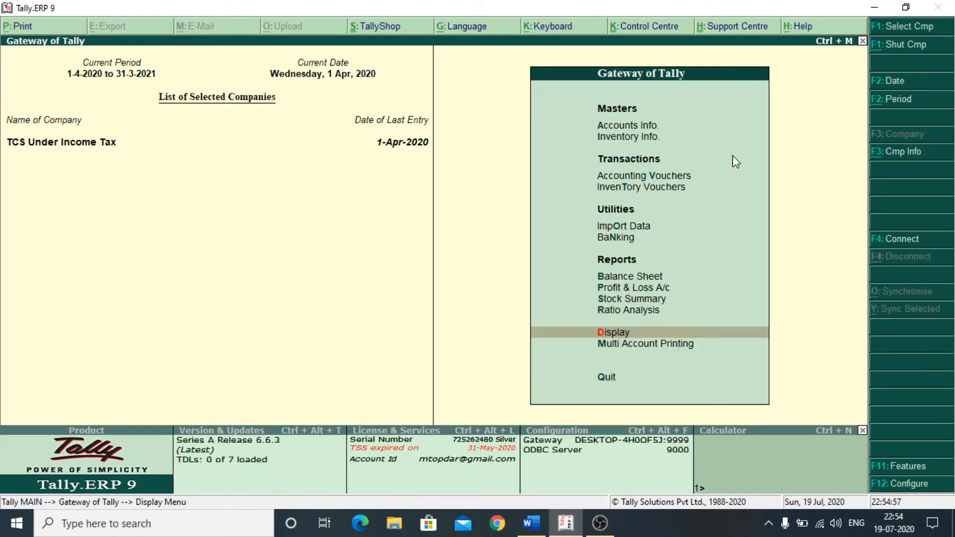
{"action": "key", "text": "Up"}
{"action": "key", "text": "Up"}
{"action": "key", "text": "Up"}
{"action": "key", "text": "Up"}
{"action": "key", "text": "Up"}
{"action": "key", "text": "Up"}
{"action": "key", "text": "Up"}
{"action": "key", "text": "Up"}
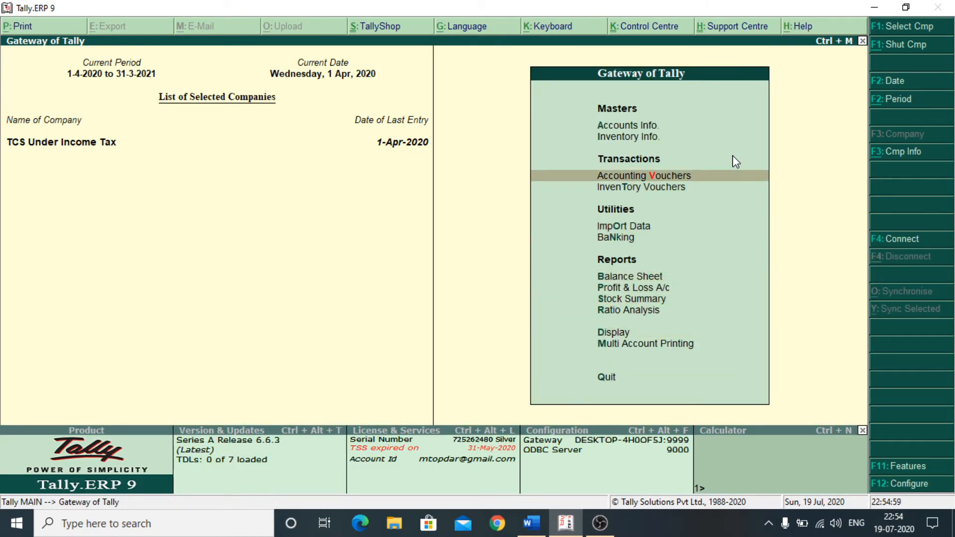
{"action": "key", "text": "Return"}
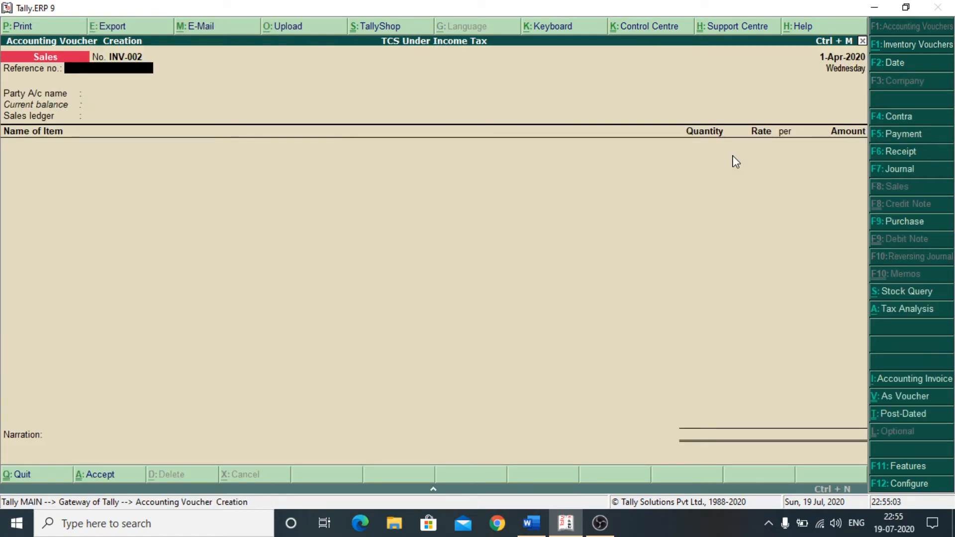
- Start a receipt into S B I Bank A/c from Dey & Sons Pvt. Ltd. for 505000
{"action": "left_click", "coordinate": [900, 154]}
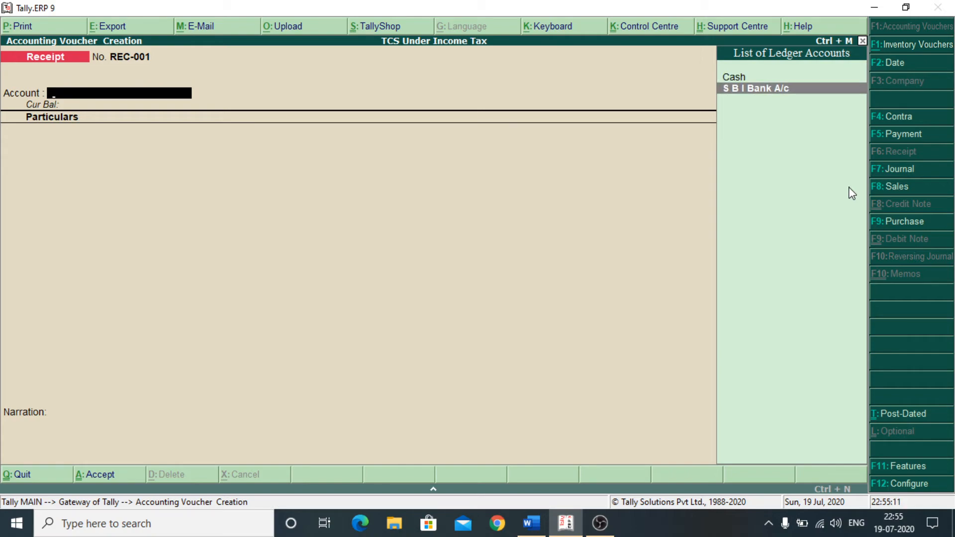
{"action": "key", "text": "Return"}
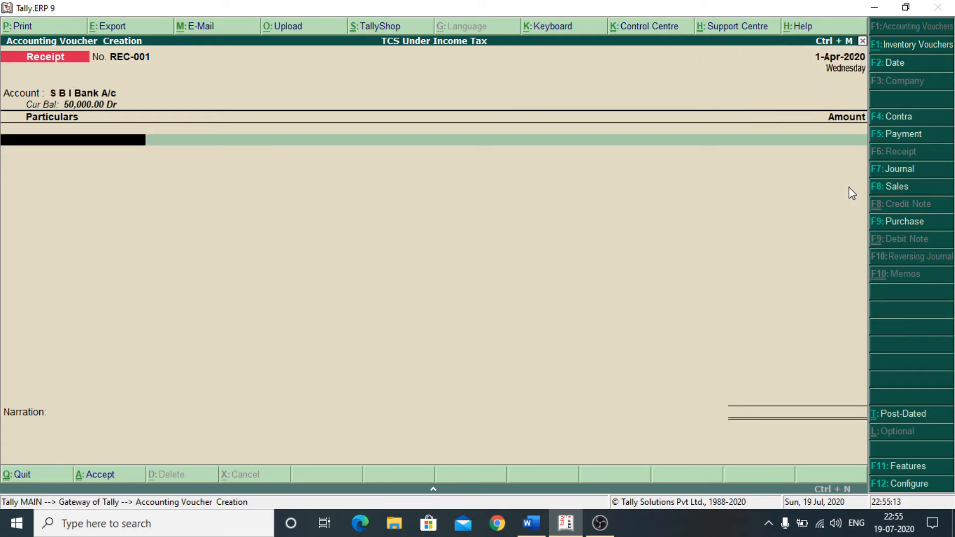
{"action": "key", "text": "Down"}
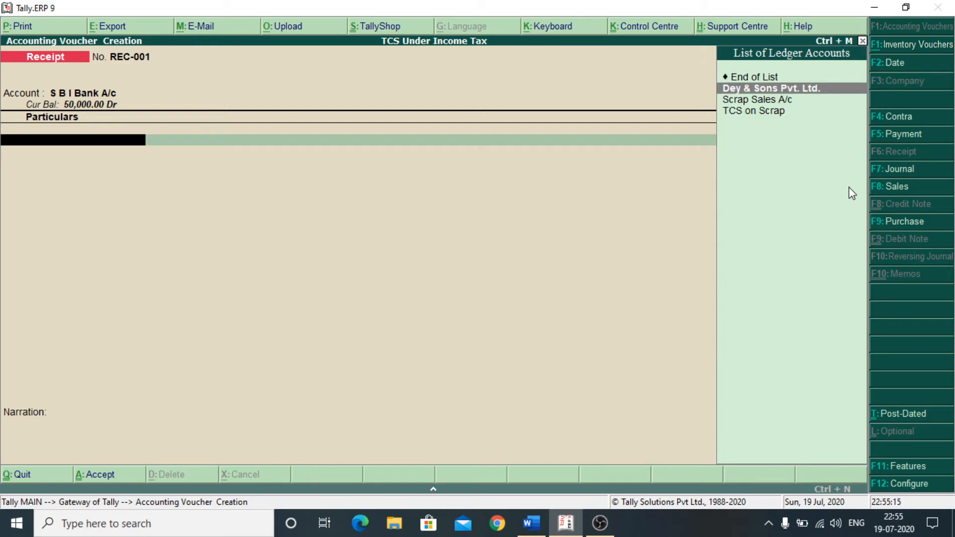
{"action": "key", "text": "Return"}
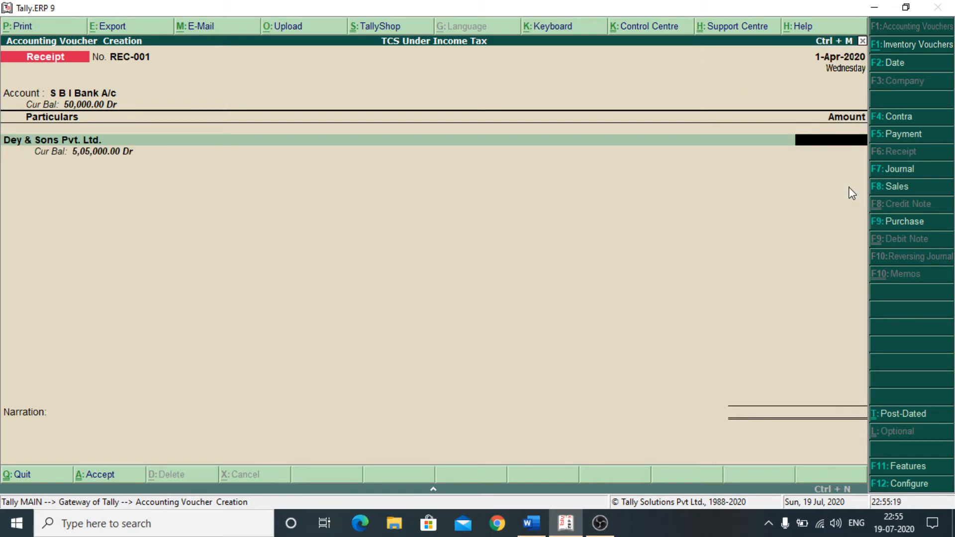
{"action": "type", "text": "505000"}
{"action": "key", "text": "Return"}
- Settle the receipt against INV-001, complete bank allocation, save REC-001, and exit voucher entry
{"action": "key", "text": "Return"}
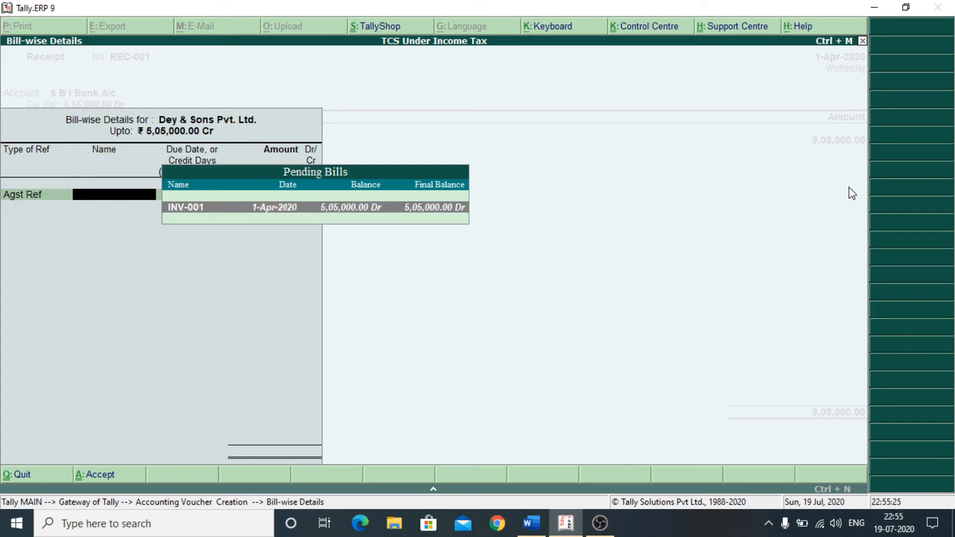
{"action": "key", "text": "Return"}
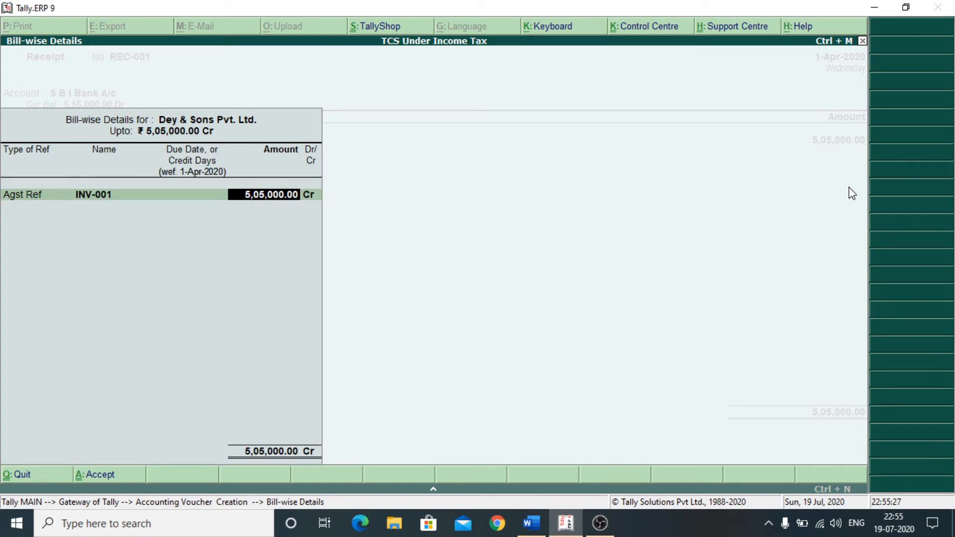
{"action": "key", "text": "Return"}
{"action": "key", "text": "Return"}
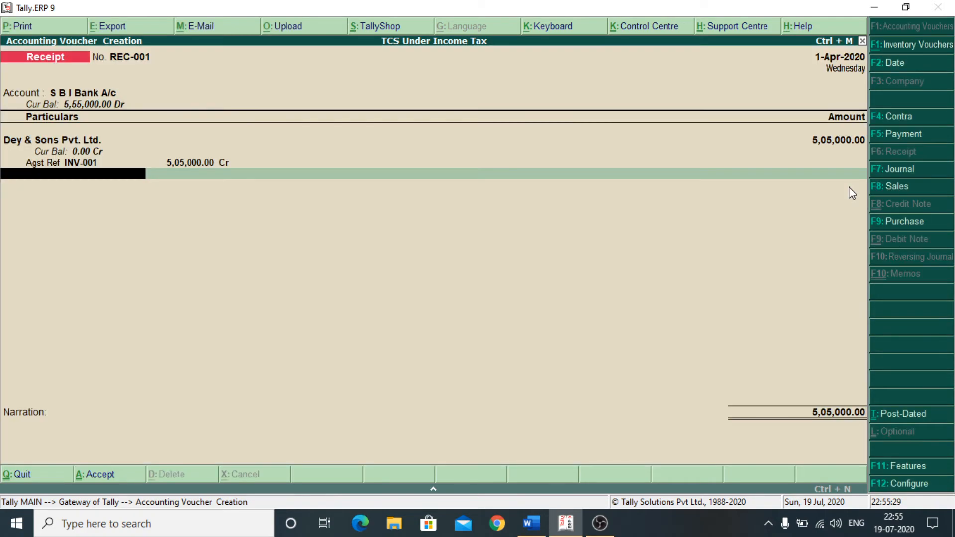
{"action": "key", "text": "Return"}
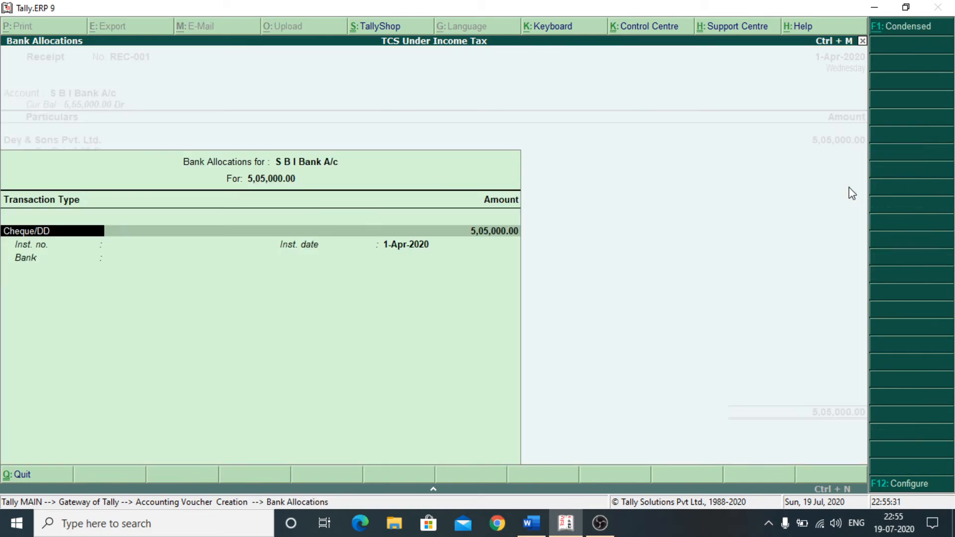
{"action": "key", "text": "Return"}
{"action": "key", "text": "Return"}
{"action": "key", "text": "Return"}
{"action": "key", "text": "Return"}
{"action": "key", "text": "Return"}
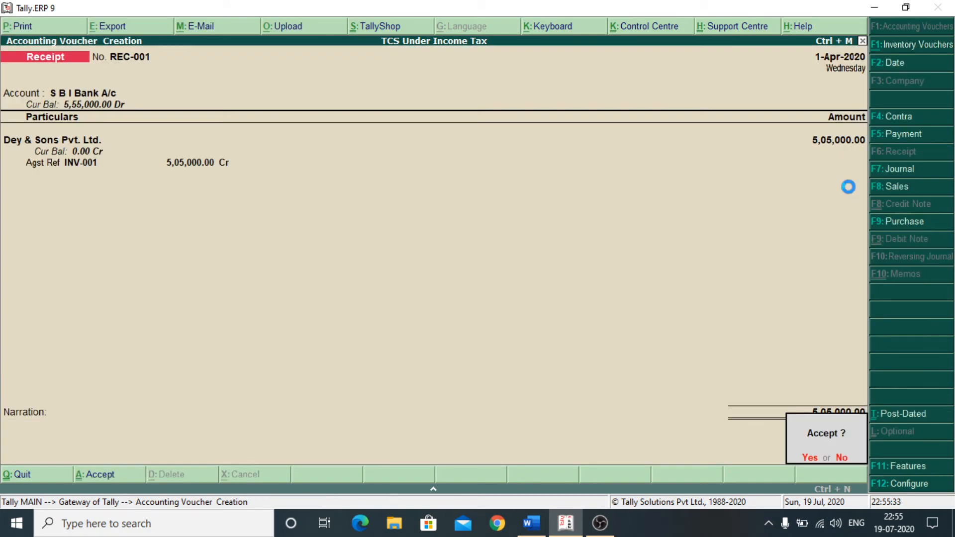
{"action": "key", "text": "Return"}
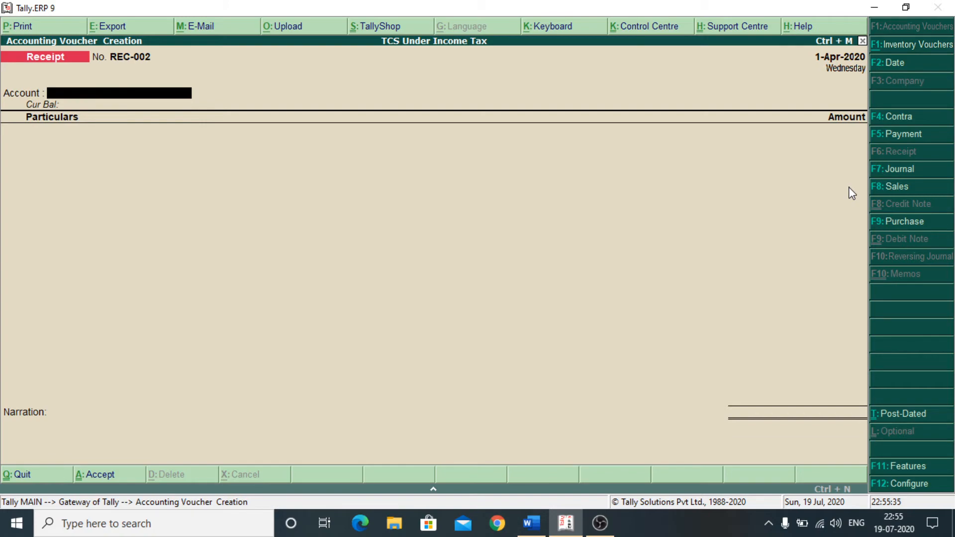
{"action": "key", "text": "Escape"}
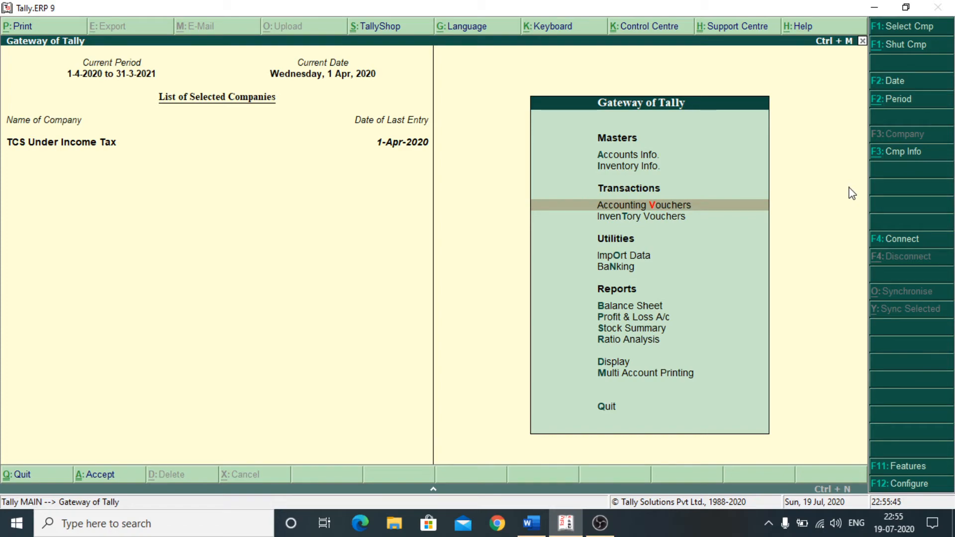
{"action": "key", "text": "Down"}
{"action": "key", "text": "Down"}
{"action": "key", "text": "Down"}
{"action": "key", "text": "Down"}
{"action": "key", "text": "Down"}
{"action": "key", "text": "Down"}
{"action": "key", "text": "Down"}
{"action": "key", "text": "Down"}
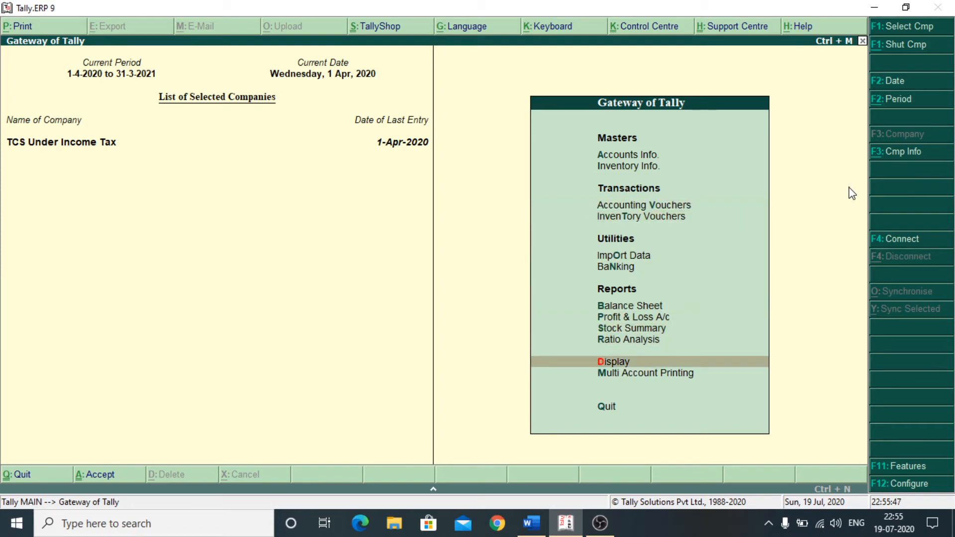
{"action": "key", "text": "Return"}
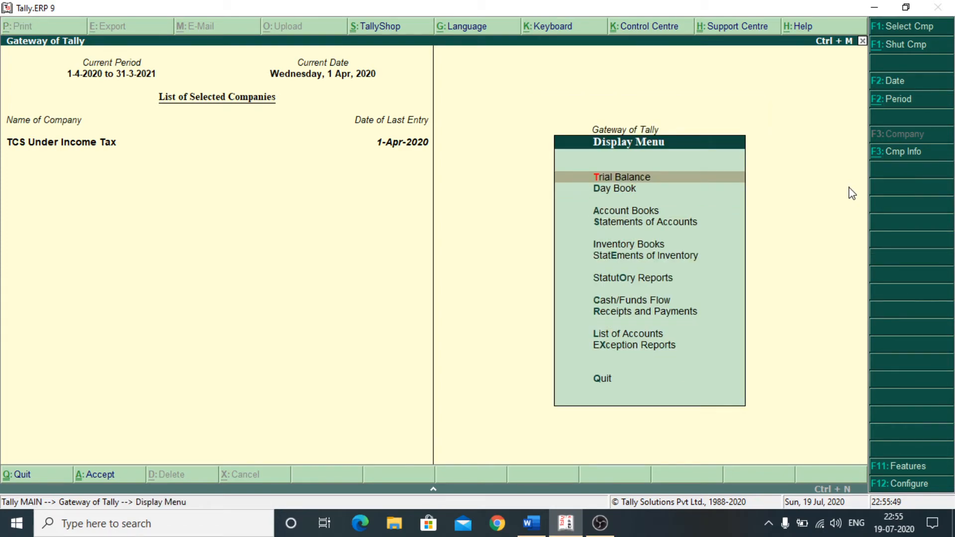
{"action": "key", "text": "Down"}
{"action": "key", "text": "Down"}
{"action": "key", "text": "Down"}
{"action": "key", "text": "Down"}
{"action": "key", "text": "Down"}
{"action": "key", "text": "Down"}
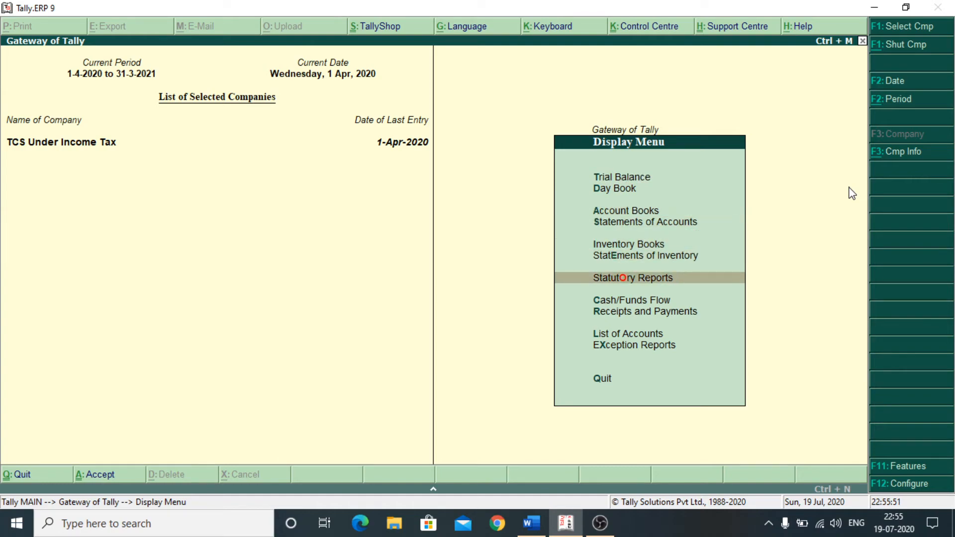
{"action": "key", "text": "Return"}
{"action": "key", "text": "Return"}
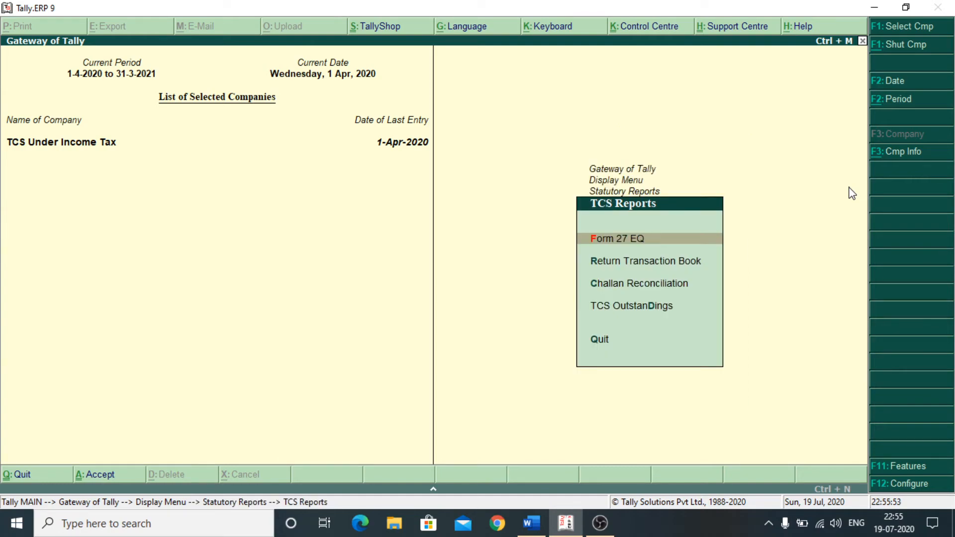
{"action": "key", "text": "Down"}
{"action": "key", "text": "Down"}
{"action": "key", "text": "Down"}
{"action": "key", "text": "Down"}
{"action": "key", "text": "Up"}
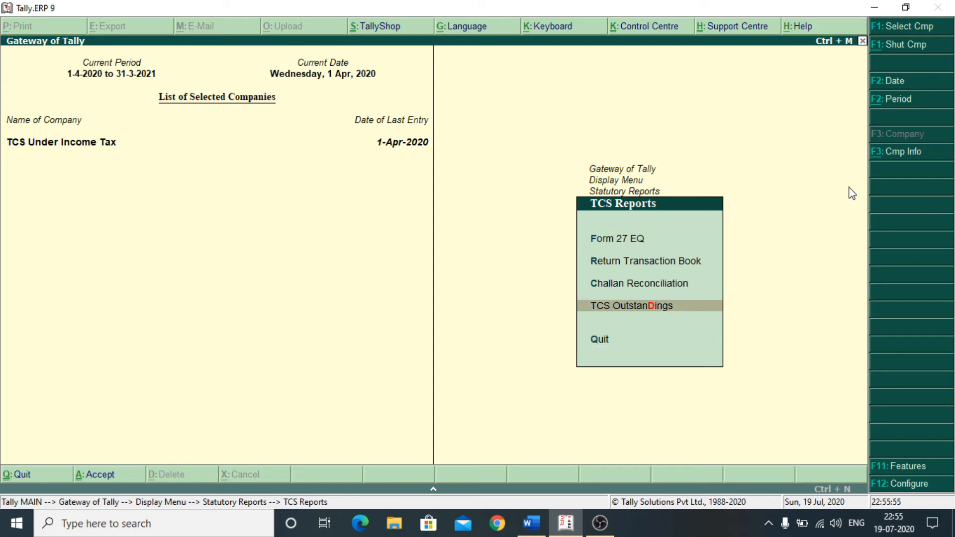
{"action": "key", "text": "Return"}
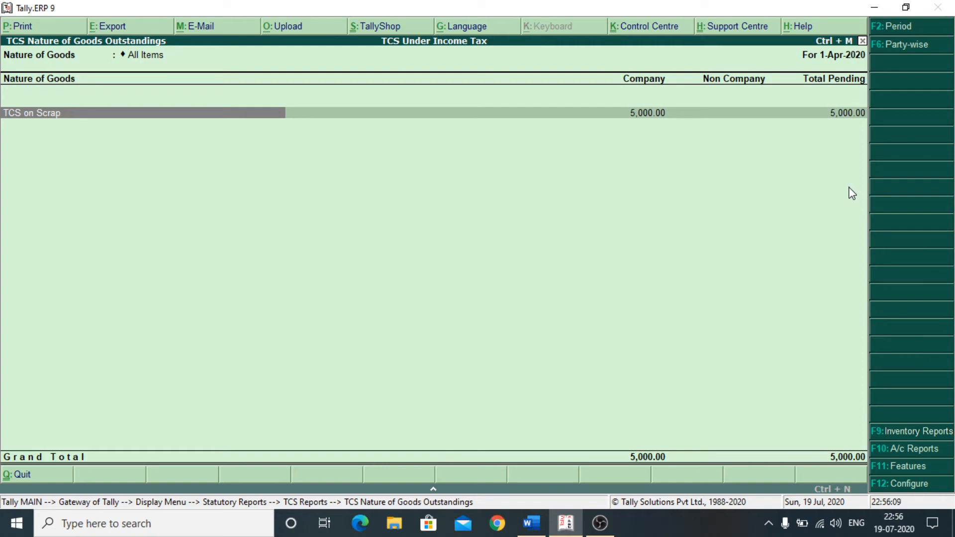
{"action": "key", "text": "Escape"}
{"action": "key", "text": "Escape"}
{"action": "key", "text": "Escape"}
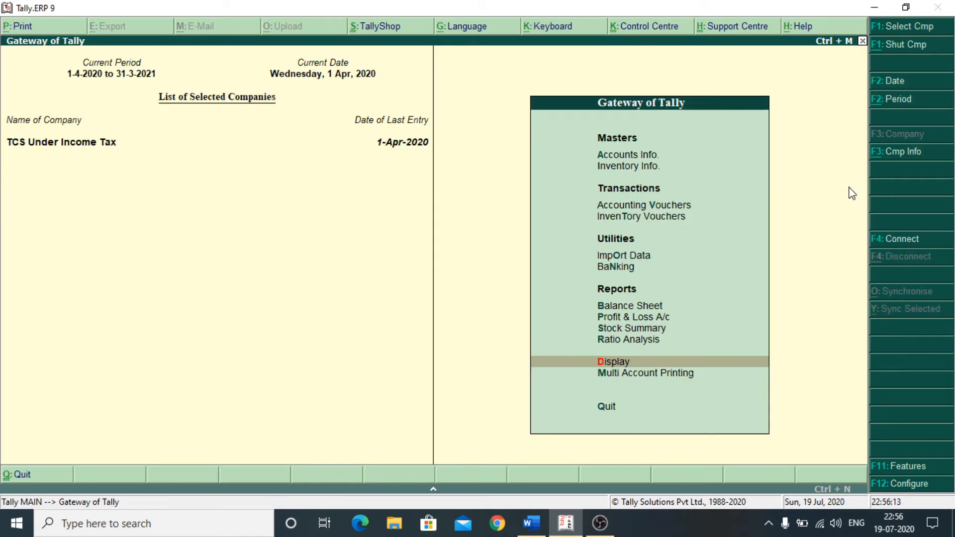
{"action": "key", "text": "Up"}
{"action": "key", "text": "Up"}
{"action": "key", "text": "Up"}
{"action": "key", "text": "Up"}
{"action": "key", "text": "Up"}
{"action": "key", "text": "Up"}
{"action": "key", "text": "Up"}
{"action": "key", "text": "Up"}
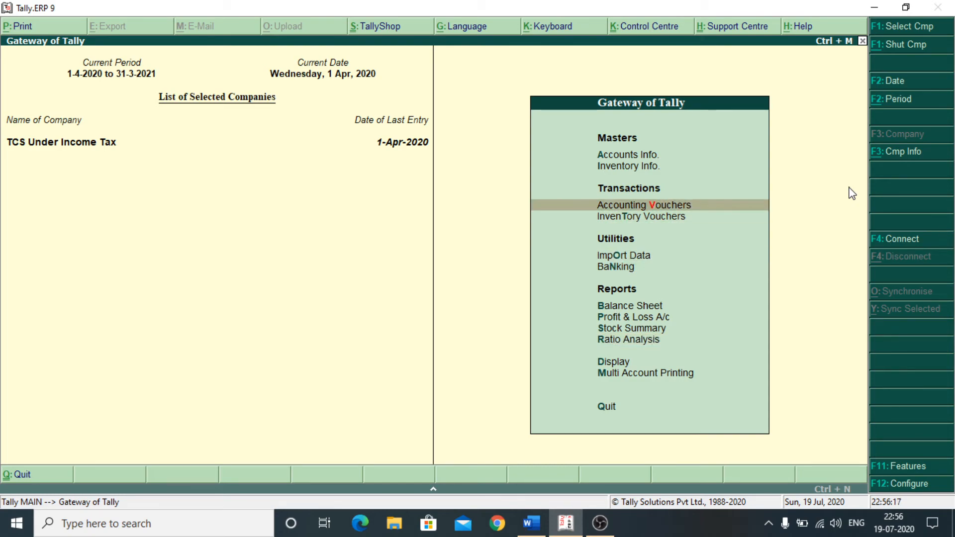
- Create payment PYMT-001 with S B I Bank A/c as account and TCS on Scrap as particular
{"action": "key", "text": "Return"}
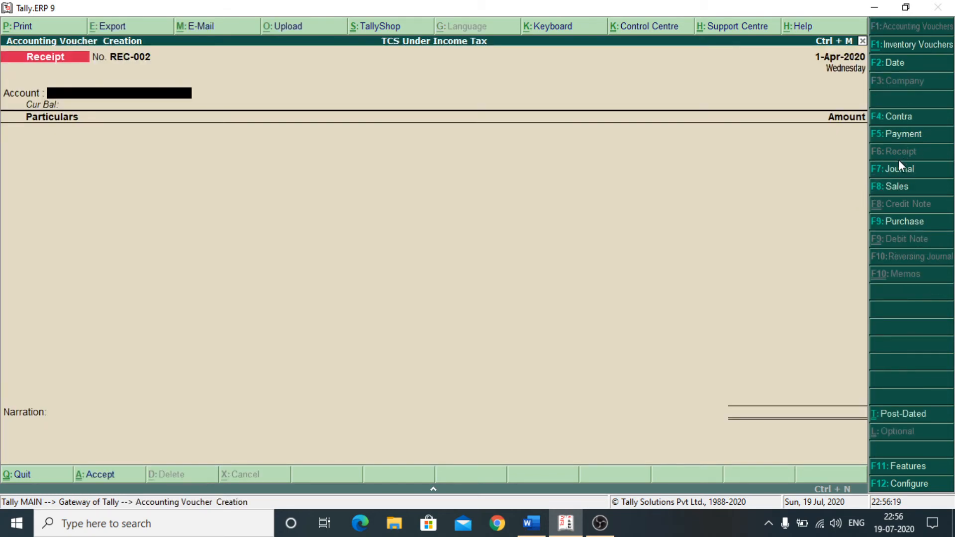
{"action": "left_click", "coordinate": [900, 134]}
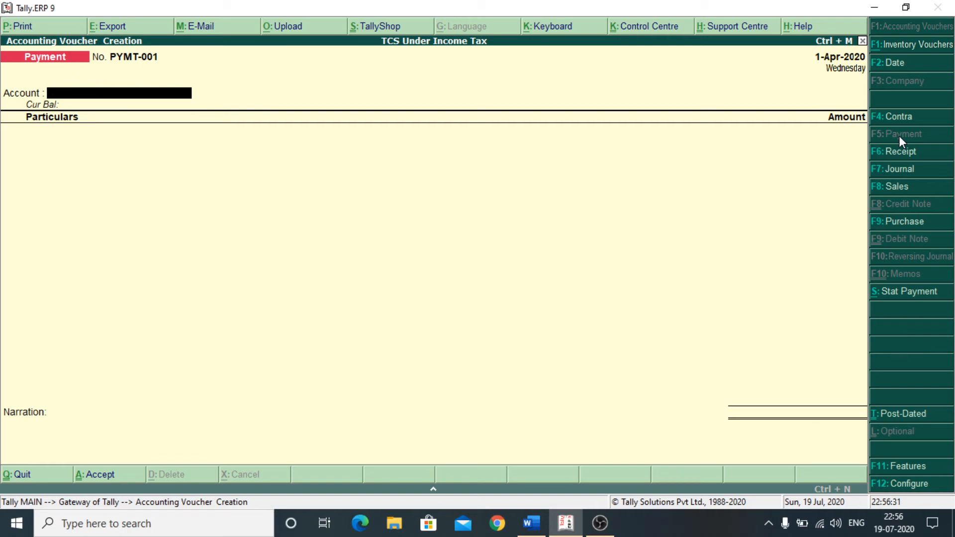
{"action": "key", "text": "space"}
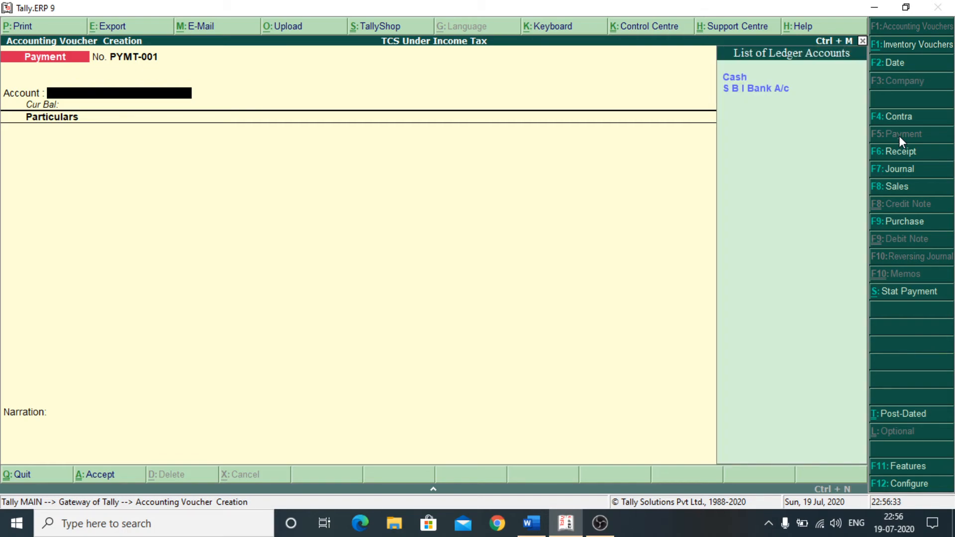
{"action": "key", "text": "Down"}
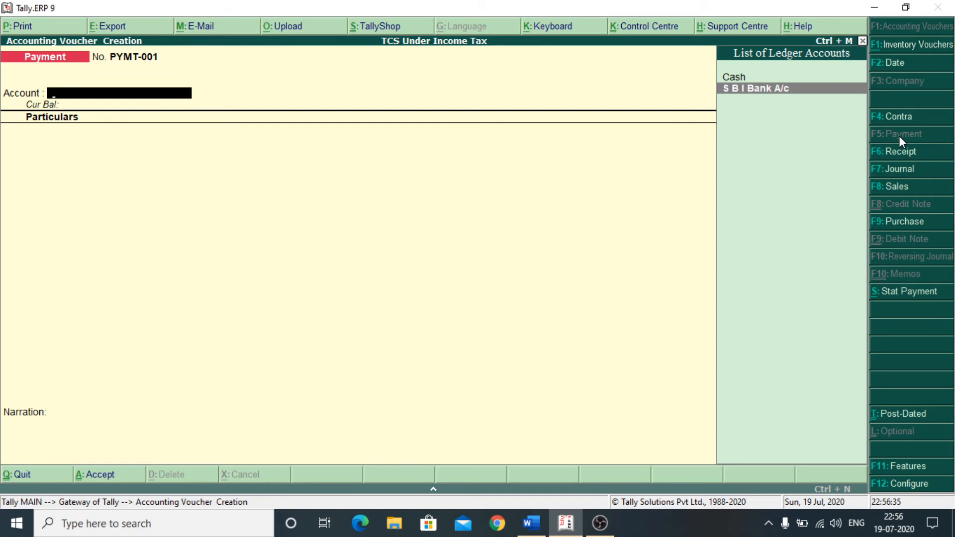
{"action": "key", "text": "Return"}
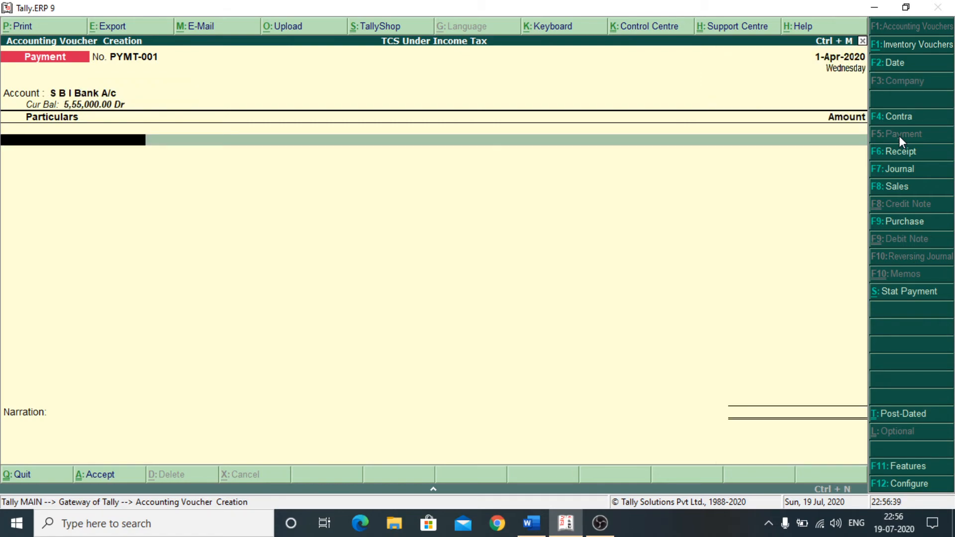
{"action": "key", "text": "space"}
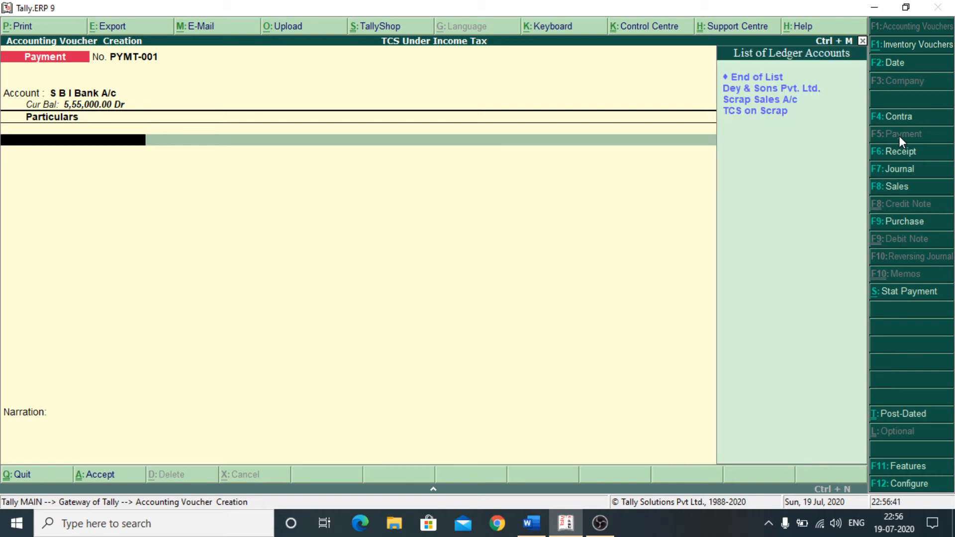
{"action": "key", "text": "Down"}
{"action": "key", "text": "Down"}
{"action": "key", "text": "Down"}
{"action": "key", "text": "Down"}
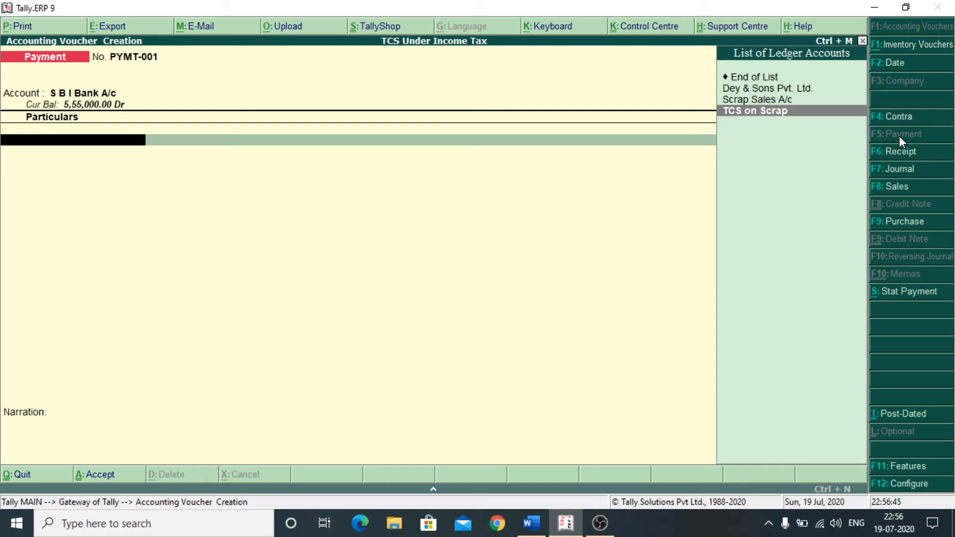
{"action": "key", "text": "Return"}
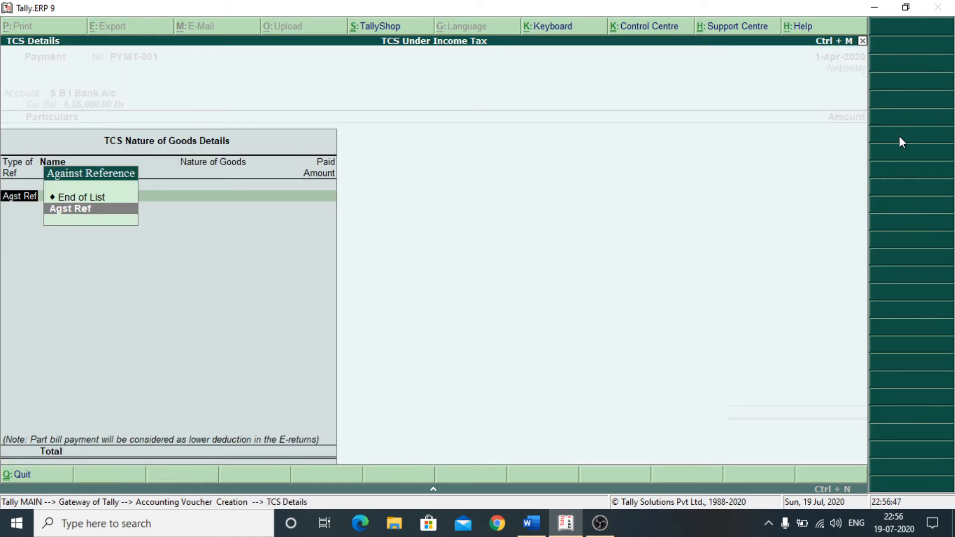
- Allocate 5,000.00 against Sale / INV-001 / 4 and record a 5,000.00 cheque bank allocation
{"action": "key", "text": "Return"}
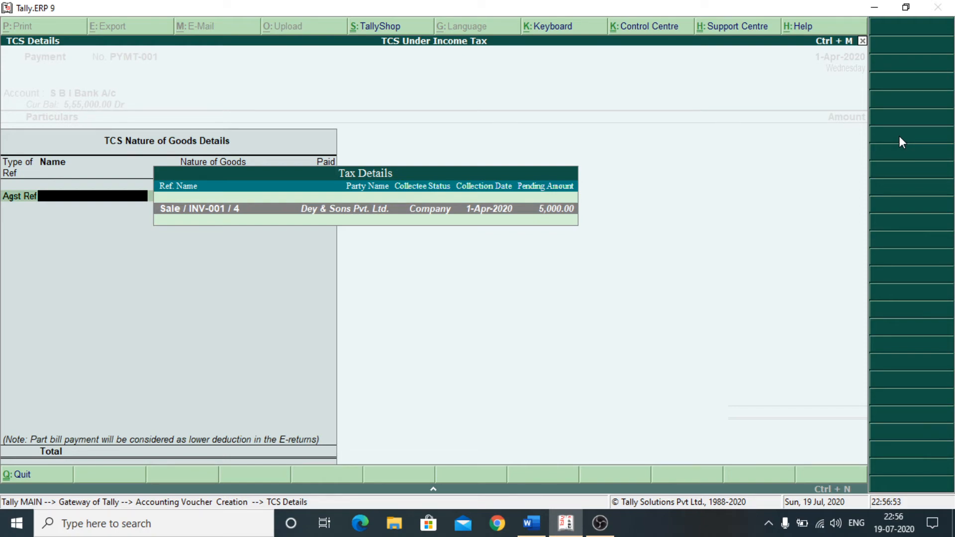
{"action": "key", "text": "Return"}
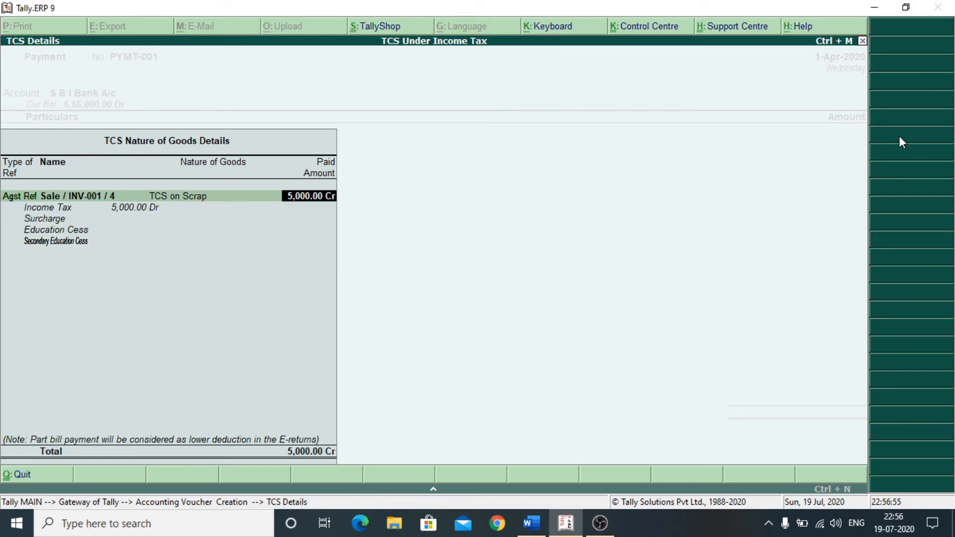
{"action": "key", "text": "Return"}
{"action": "key", "text": "Return"}
{"action": "key", "text": "Return"}
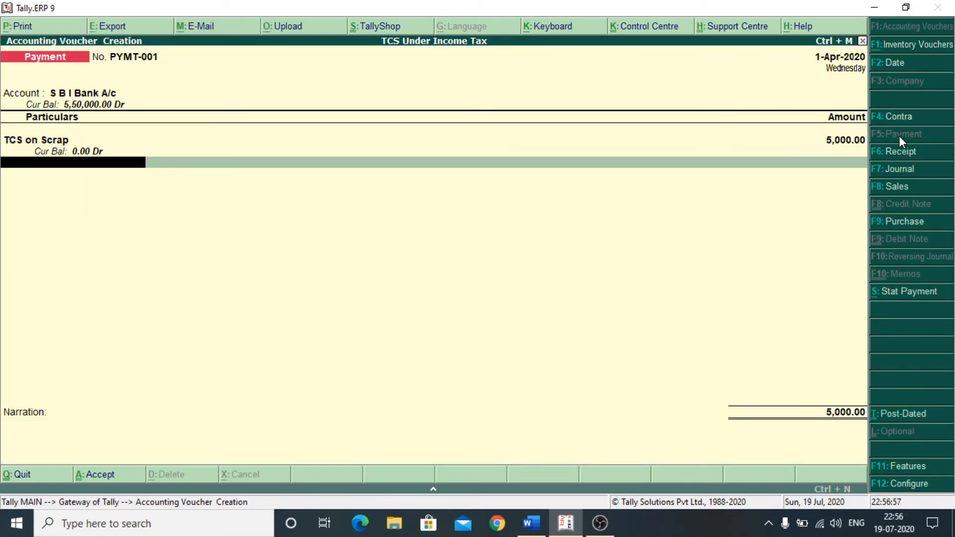
{"action": "key", "text": "Return"}
{"action": "key", "text": "Return"}
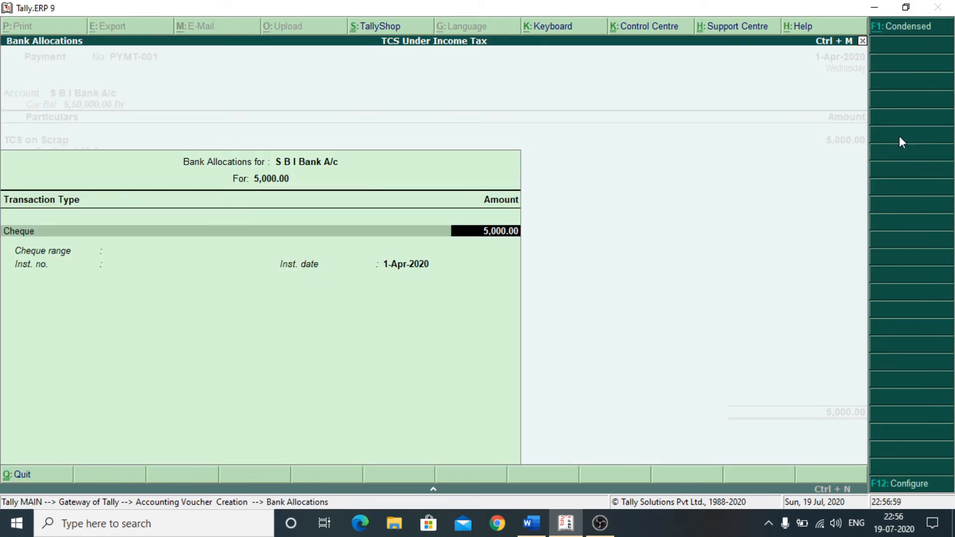
{"action": "key", "text": "Return"}
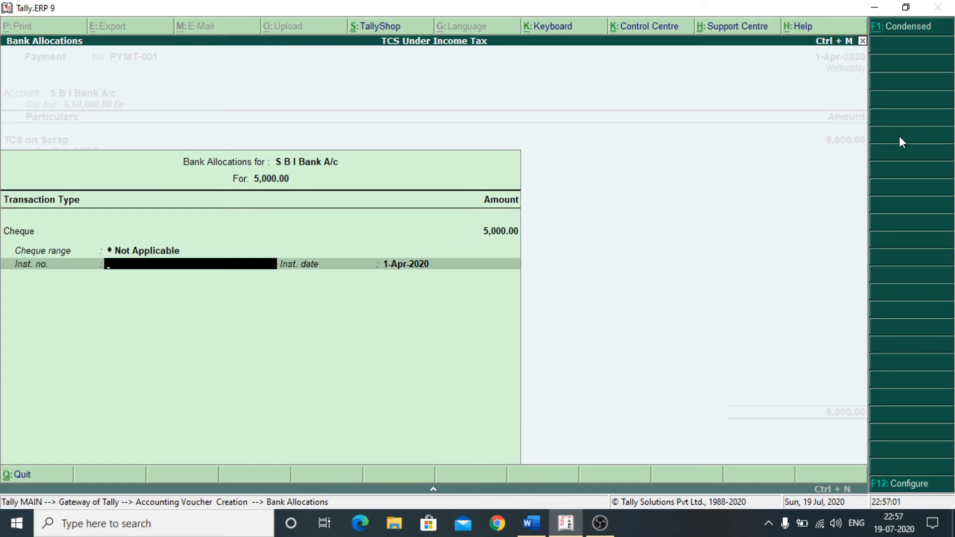
{"action": "key", "text": "Return"}
{"action": "key", "text": "Return"}
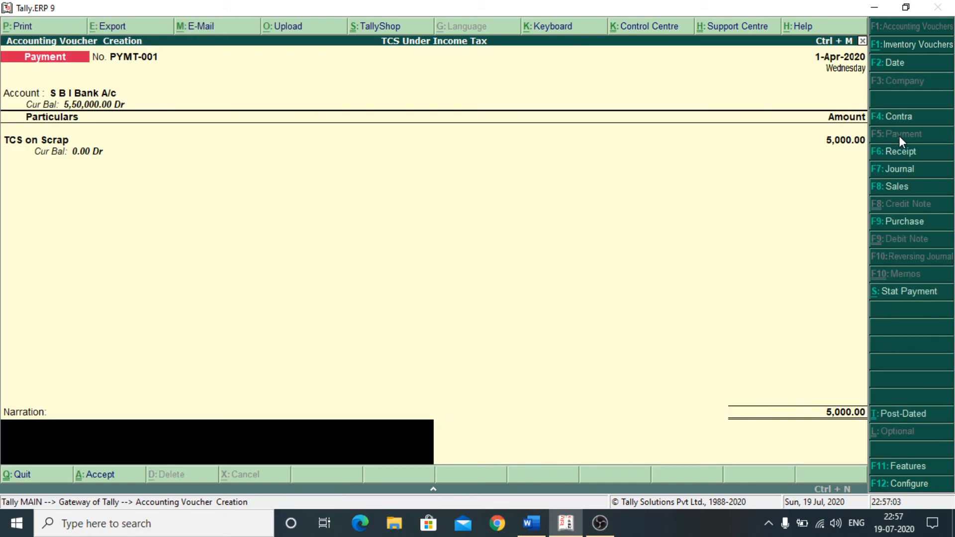
- Save PYMT-001 and open its TCS challan print preview zoomed to full width
{"action": "key", "text": "Return"}
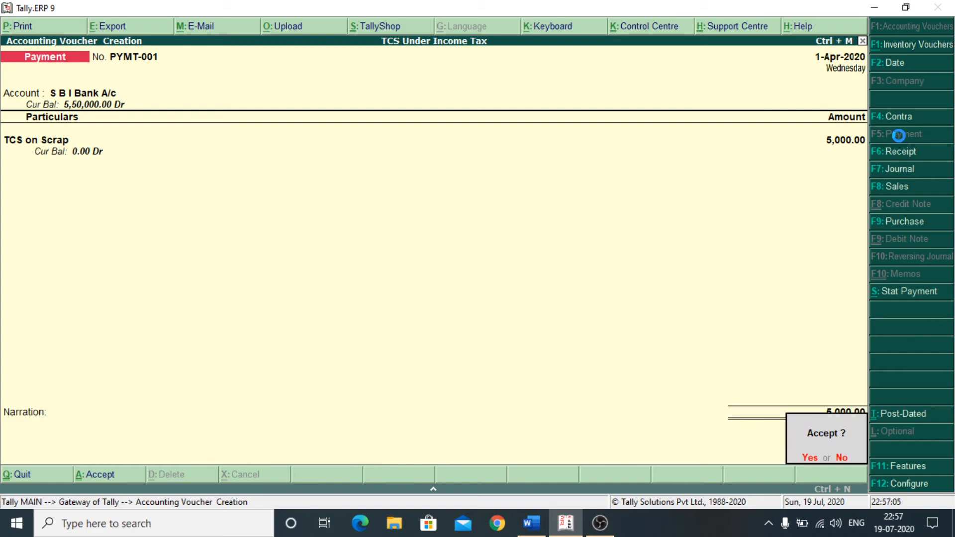
{"action": "key", "text": "Return"}
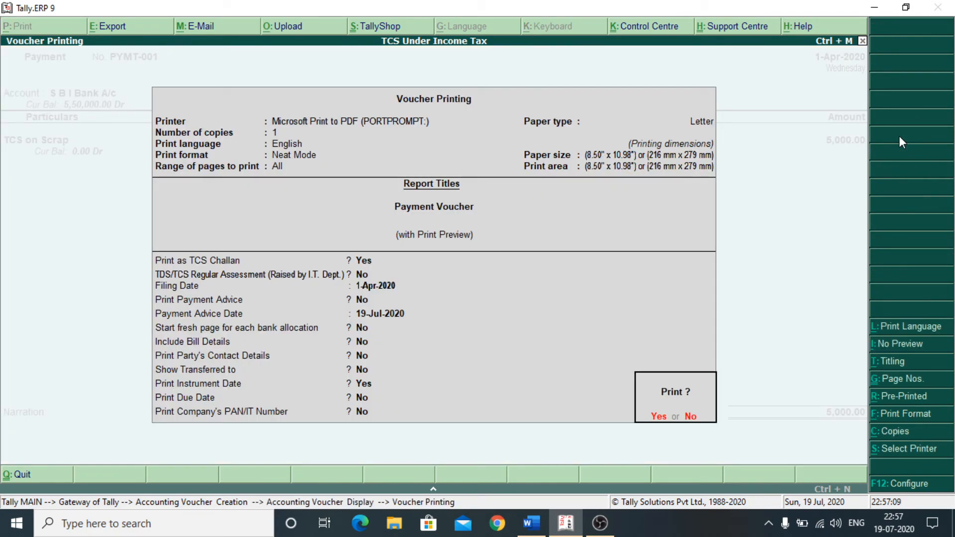
{"action": "key", "text": "Return"}
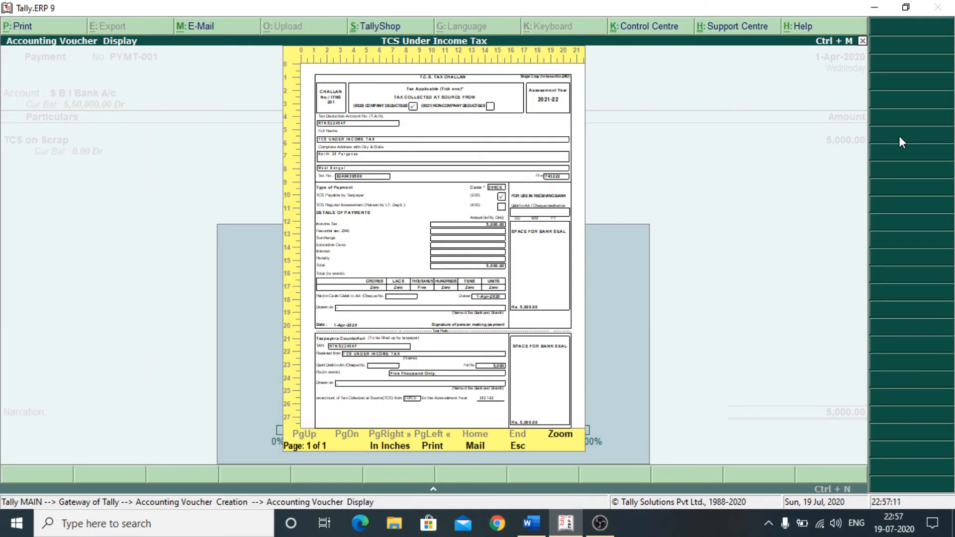
{"action": "key", "text": "alt+z"}
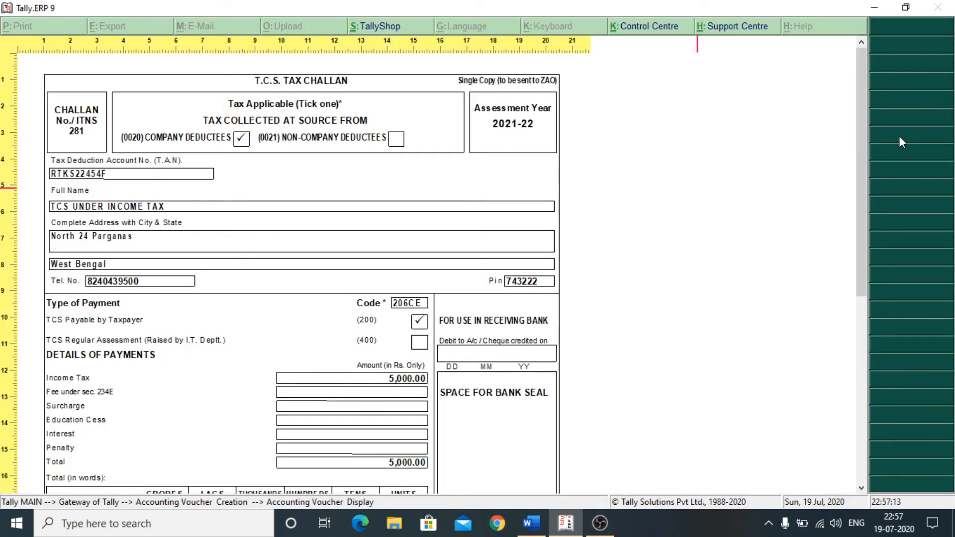
- Scroll through the 5,000.00 section 206CE challan preview, then close it
{"action": "scroll", "coordinate": [771, 240], "scroll_direction": "down", "scroll_amount": 5}
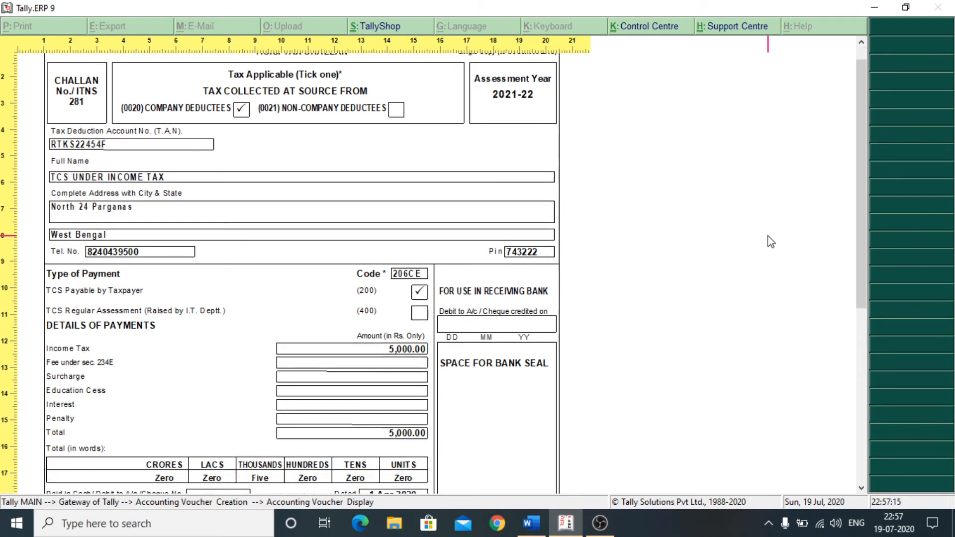
{"action": "scroll", "coordinate": [771, 241], "scroll_direction": "down", "scroll_amount": 3}
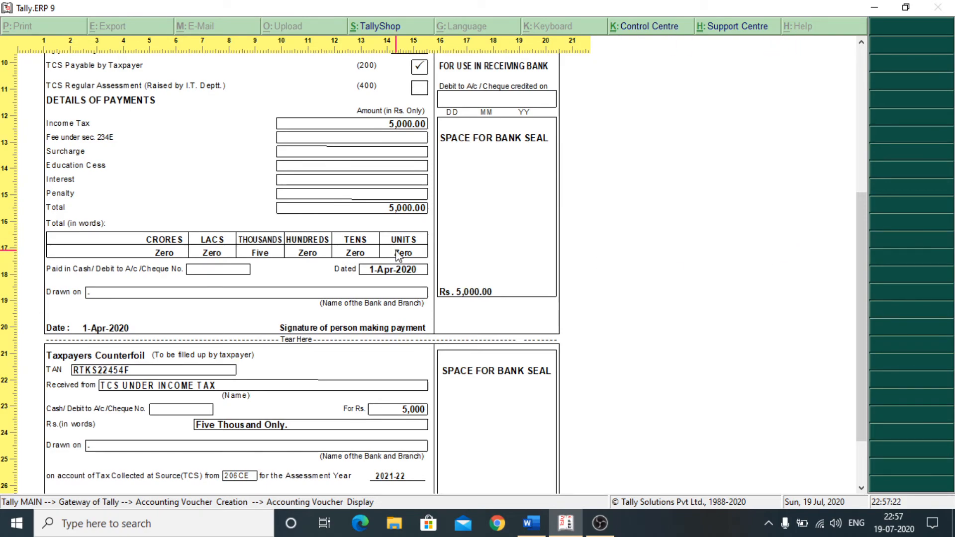
{"action": "scroll", "coordinate": [398, 249], "scroll_direction": "up", "scroll_amount": 6}
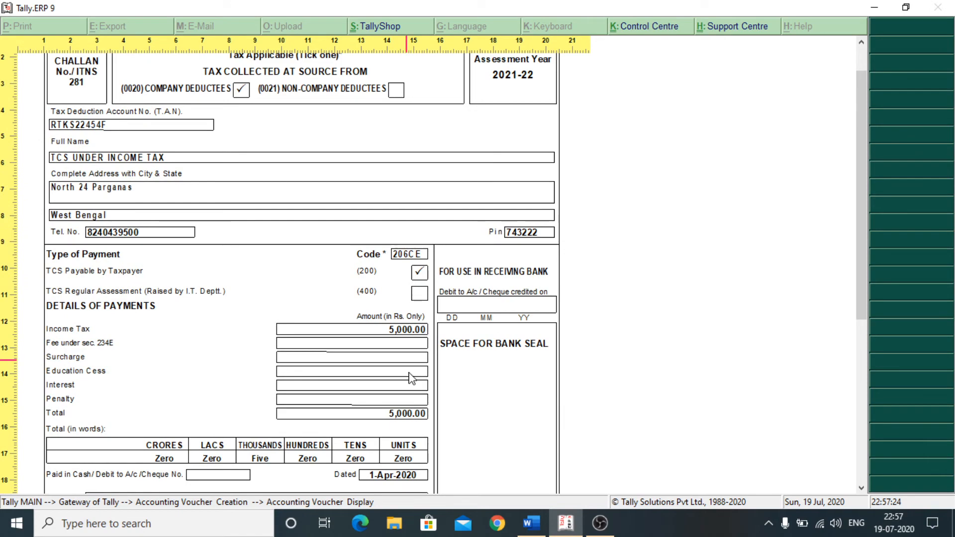
{"action": "scroll", "coordinate": [380, 343], "scroll_direction": "up", "scroll_amount": 1}
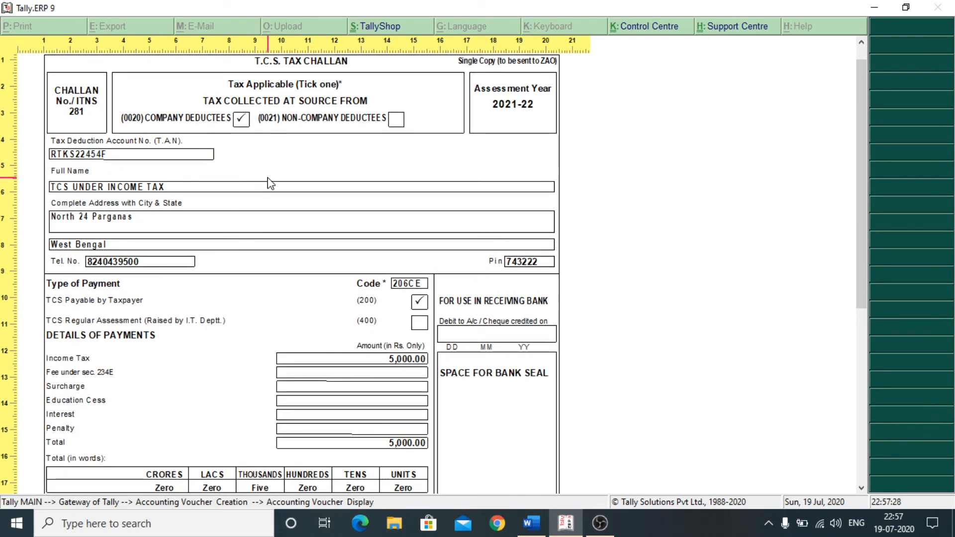
{"action": "scroll", "coordinate": [211, 309], "scroll_direction": "down", "scroll_amount": 2}
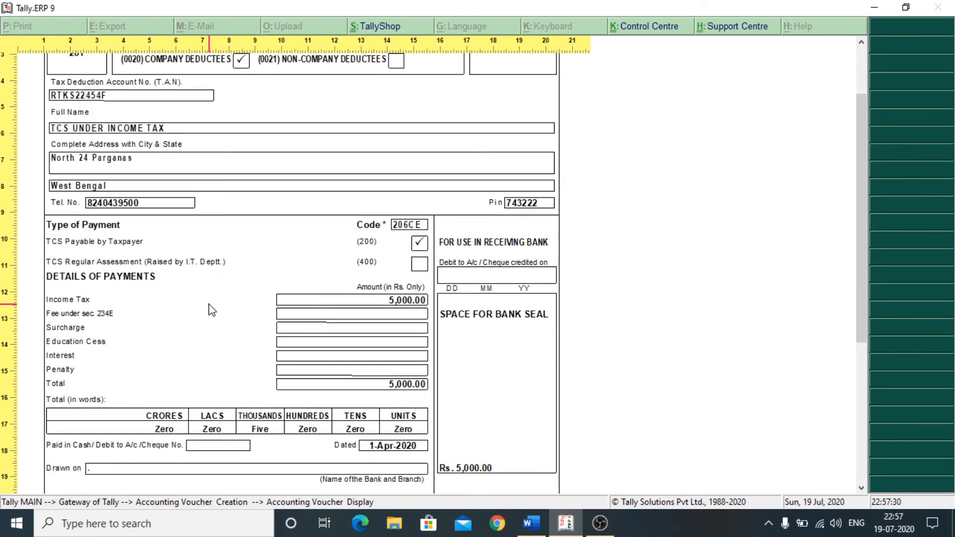
{"action": "scroll", "coordinate": [212, 310], "scroll_direction": "down", "scroll_amount": 4}
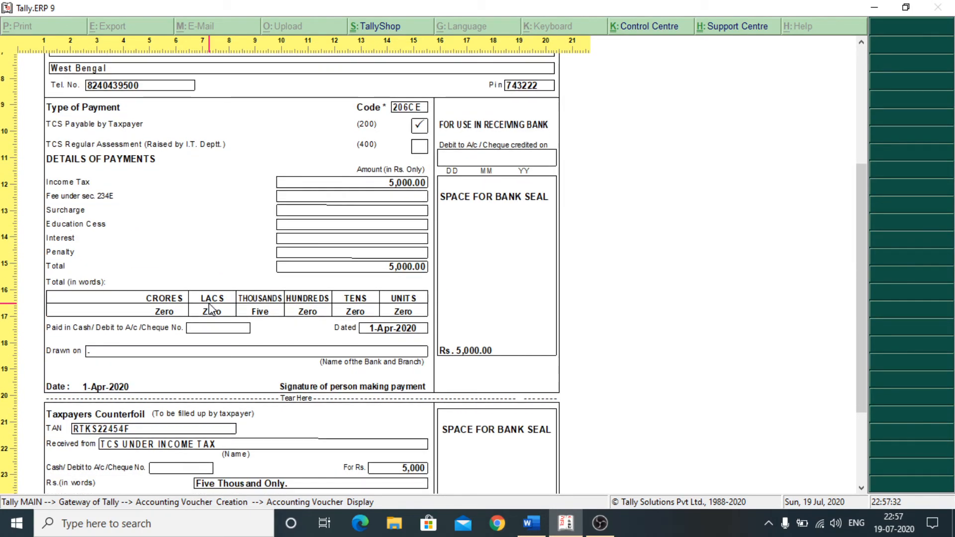
{"action": "scroll", "coordinate": [505, 270], "scroll_direction": "down", "scroll_amount": 1}
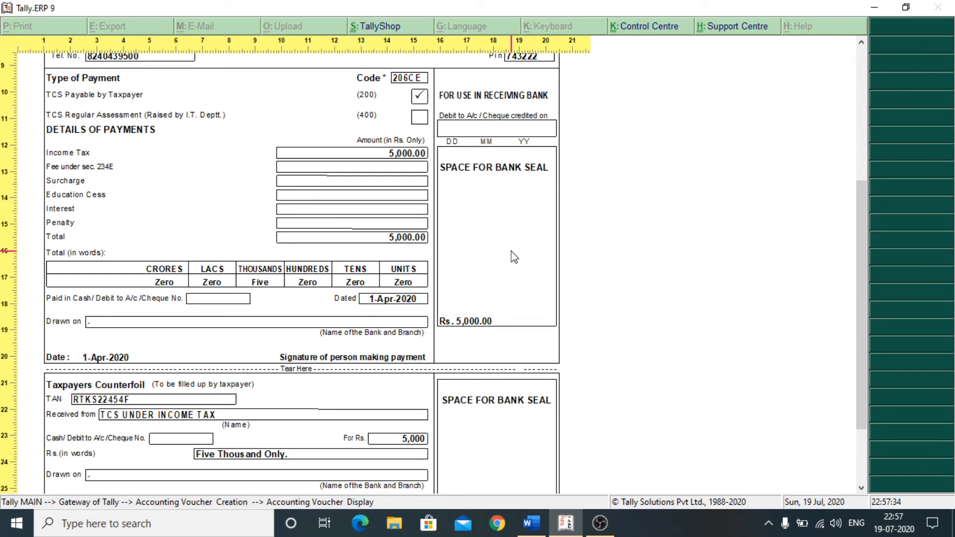
{"action": "scroll", "coordinate": [514, 257], "scroll_direction": "down", "scroll_amount": 3}
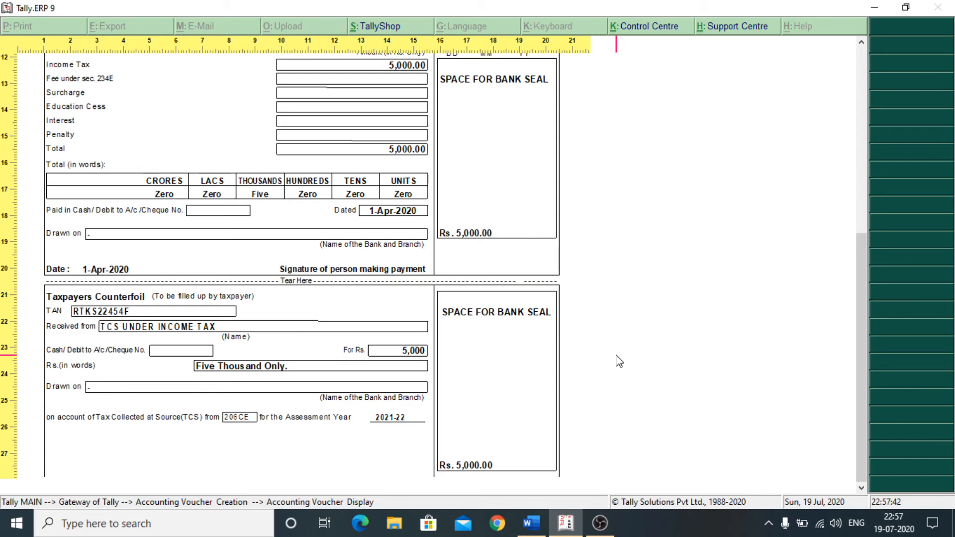
{"action": "key", "text": "Escape"}
{"action": "key", "text": "Escape"}
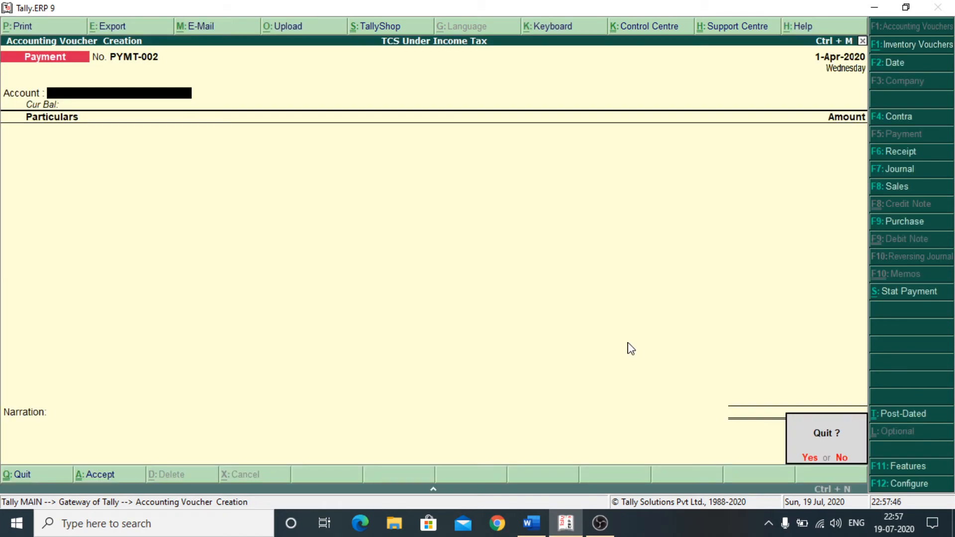
- Quit voucher entry and open Display > Statutory Reports > TCS Reports > Challan Reconciliation
{"action": "key", "text": "Return"}
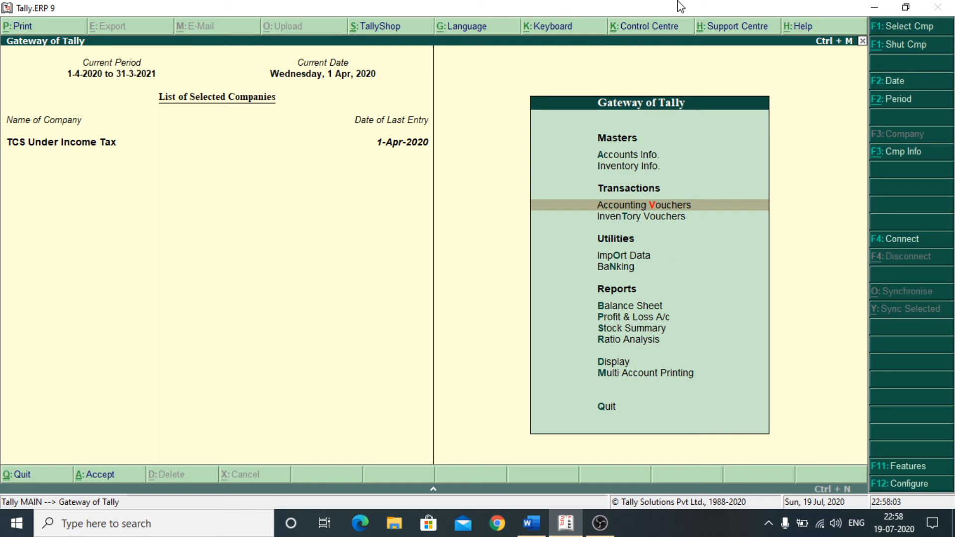
{"action": "key", "text": "Down"}
{"action": "key", "text": "Down"}
{"action": "key", "text": "Down"}
{"action": "key", "text": "Down"}
{"action": "key", "text": "Down"}
{"action": "key", "text": "Down"}
{"action": "key", "text": "Down"}
{"action": "key", "text": "Down"}
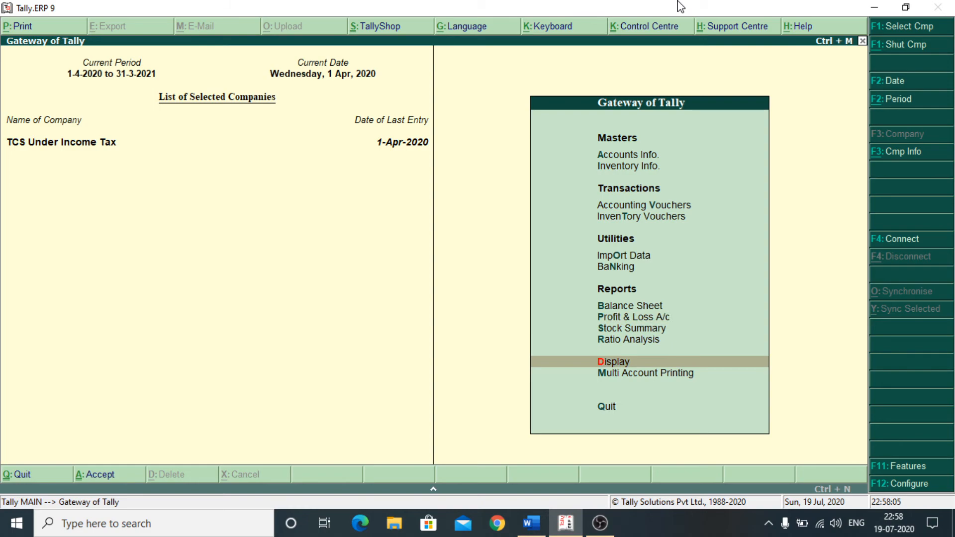
{"action": "key", "text": "Return"}
{"action": "key", "text": "Down"}
{"action": "key", "text": "Down"}
{"action": "key", "text": "Down"}
{"action": "key", "text": "Down"}
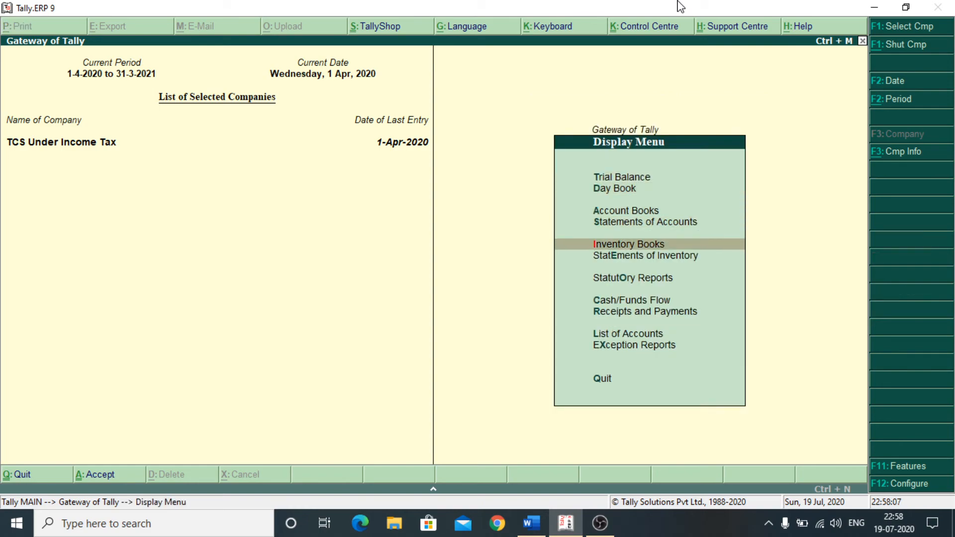
{"action": "key", "text": "Down"}
{"action": "key", "text": "Down"}
{"action": "key", "text": "Return"}
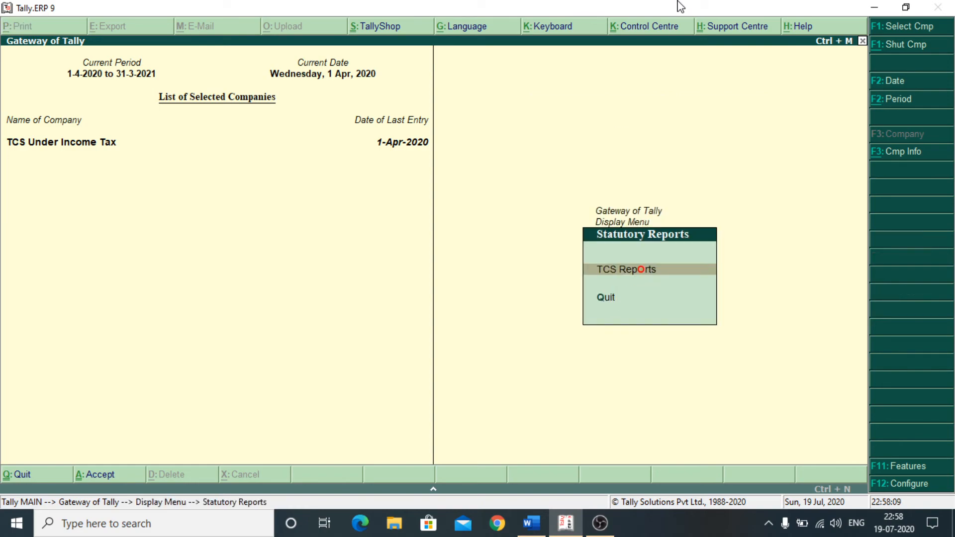
{"action": "key", "text": "Return"}
{"action": "key", "text": "Down"}
{"action": "key", "text": "Down"}
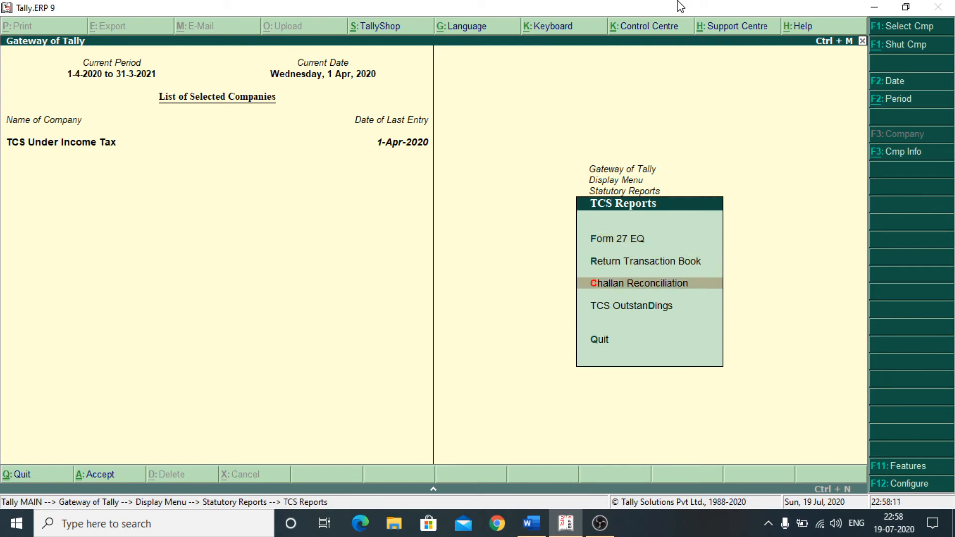
{"action": "key", "text": "Return"}
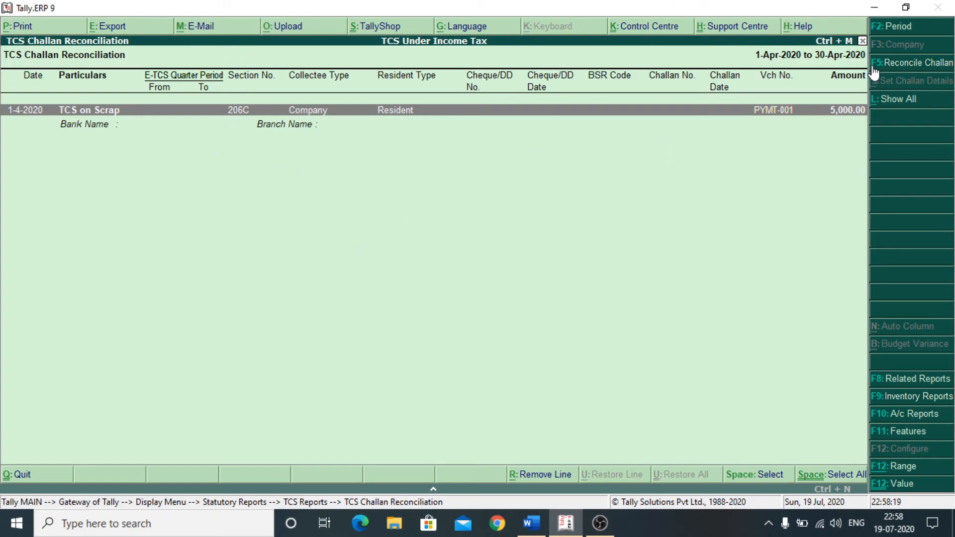
- Start challan reconciliation for period 1-4-2020 to 30-4-2020, keeping section 206C, Company and resident defaults
{"action": "left_click", "coordinate": [916, 63]}
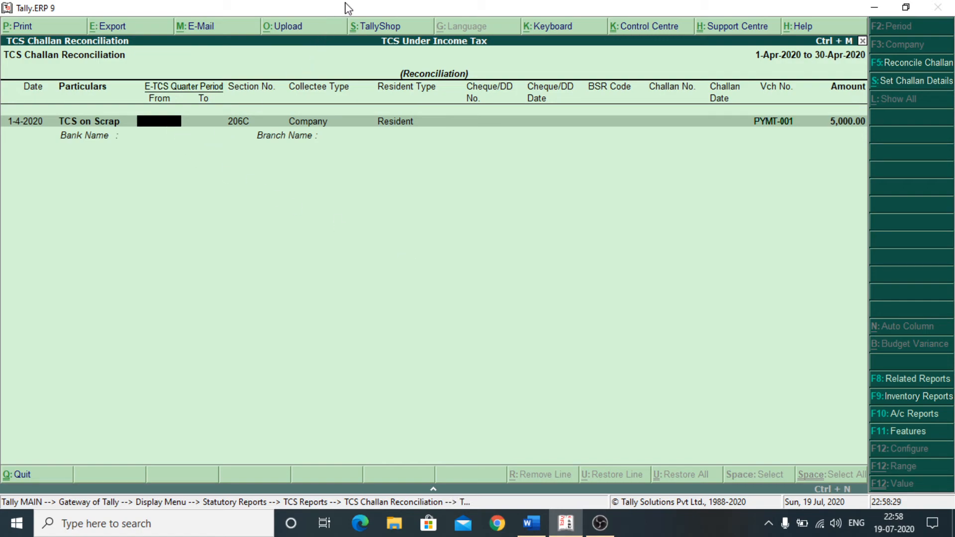
{"action": "type", "text": "1-4"}
{"action": "key", "text": "Return"}
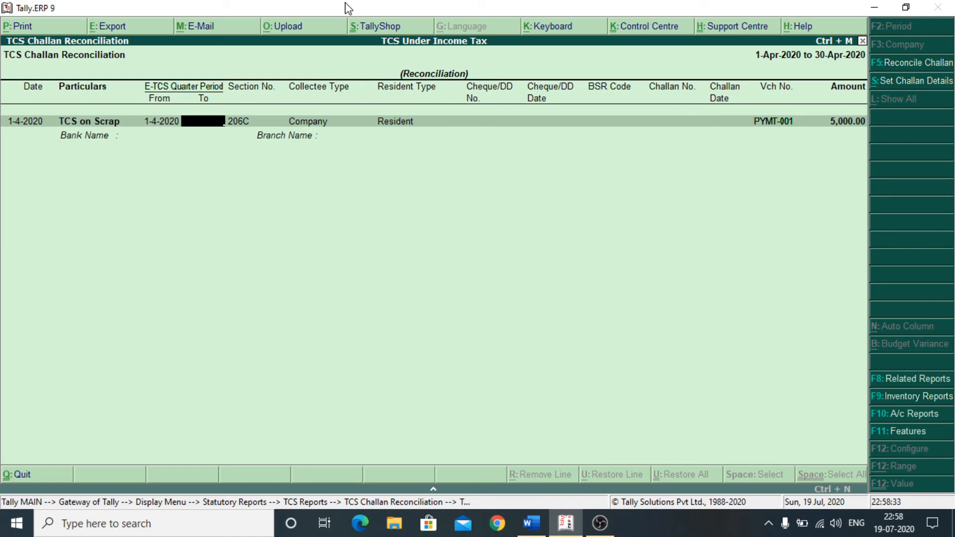
{"action": "type", "text": "30.4.2020"}
{"action": "key", "text": "Return"}
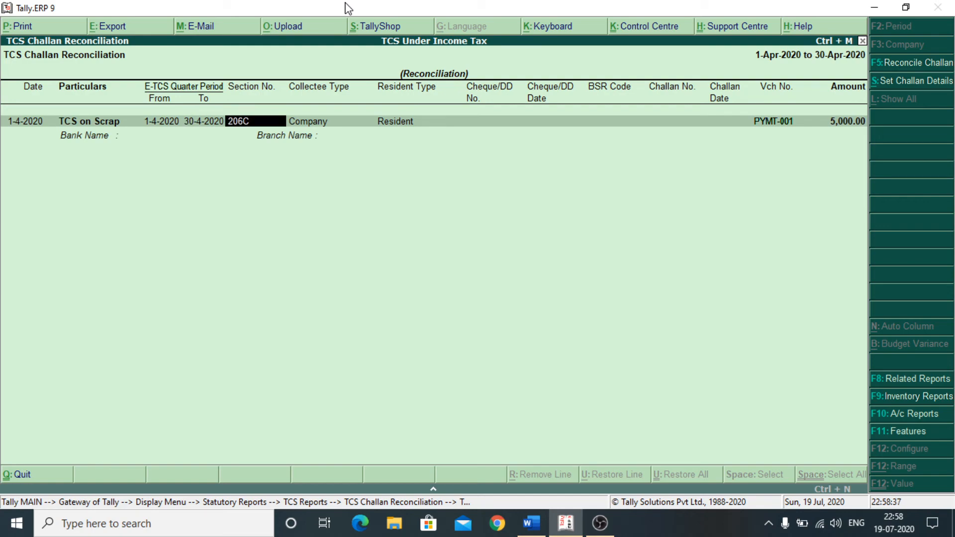
{"action": "key", "text": "Return"}
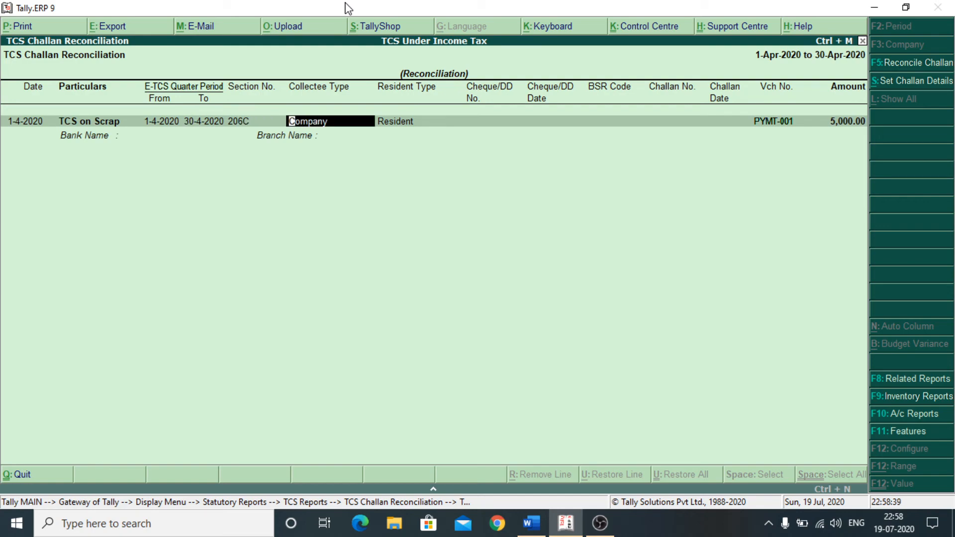
{"action": "key", "text": "Return"}
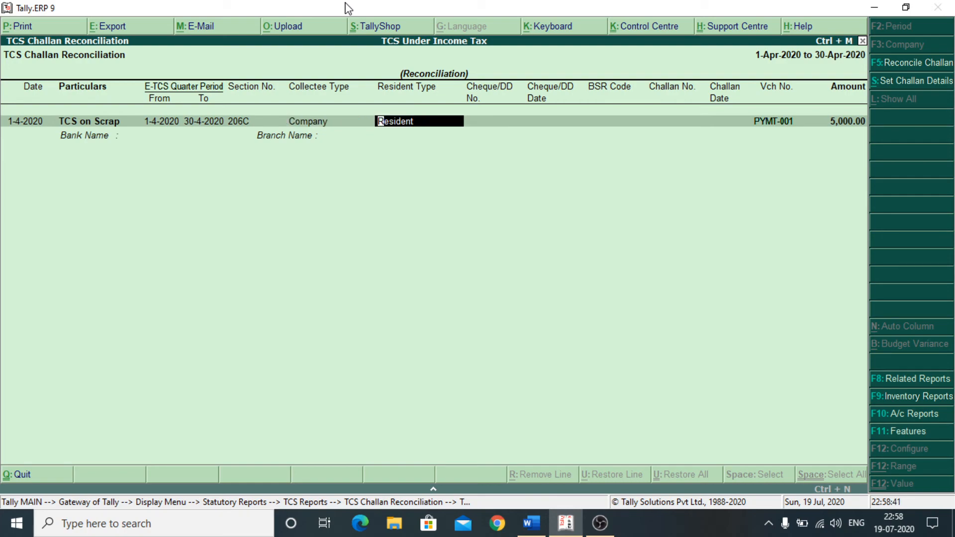
{"action": "key", "text": "Return"}
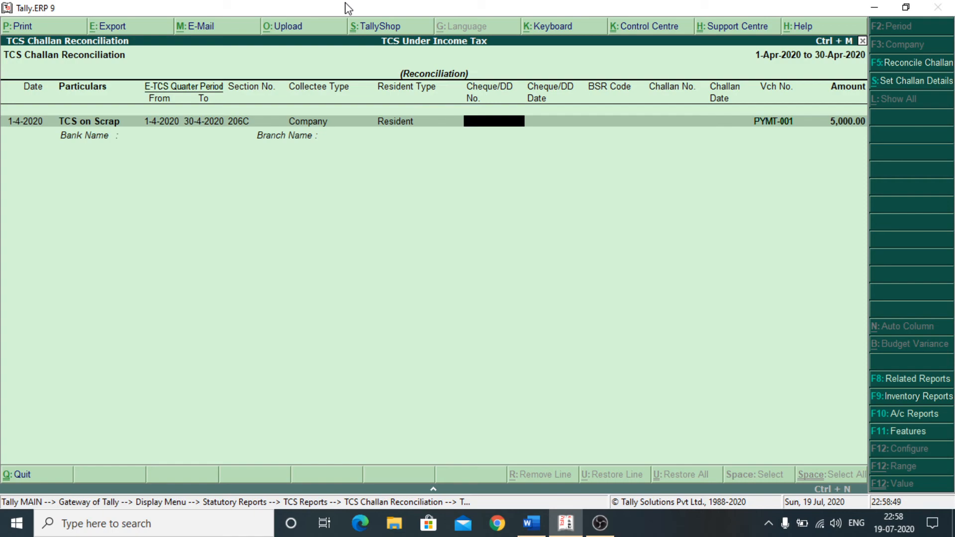
- Enter cheque 100001 dated 1.4.2020, BSR code 1234567, and challan 101 dated 1.4.2020
{"action": "type", "text": "100001"}
{"action": "key", "text": "Return"}
{"action": "type", "text": "1."}
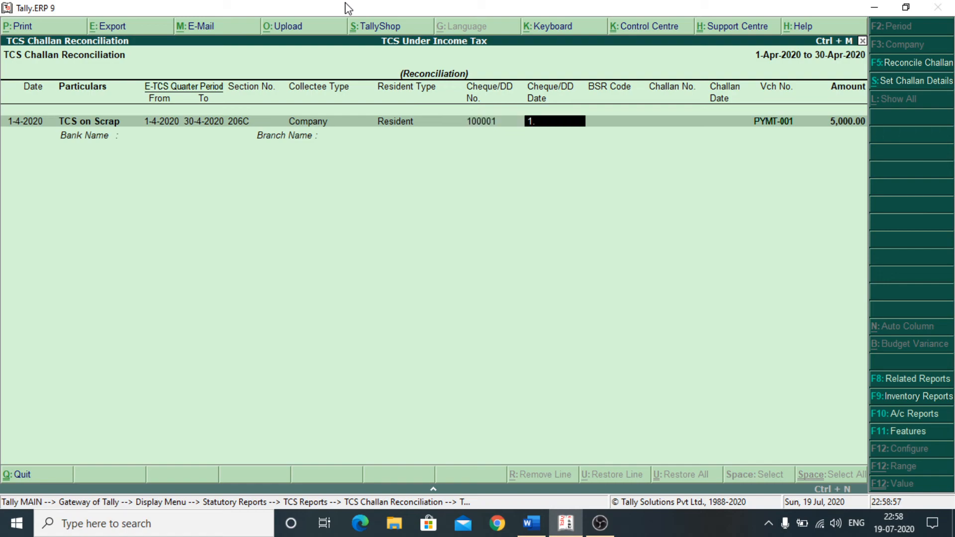
{"action": "type", "text": "4.2020"}
{"action": "key", "text": "Return"}
{"action": "type", "text": "1"}
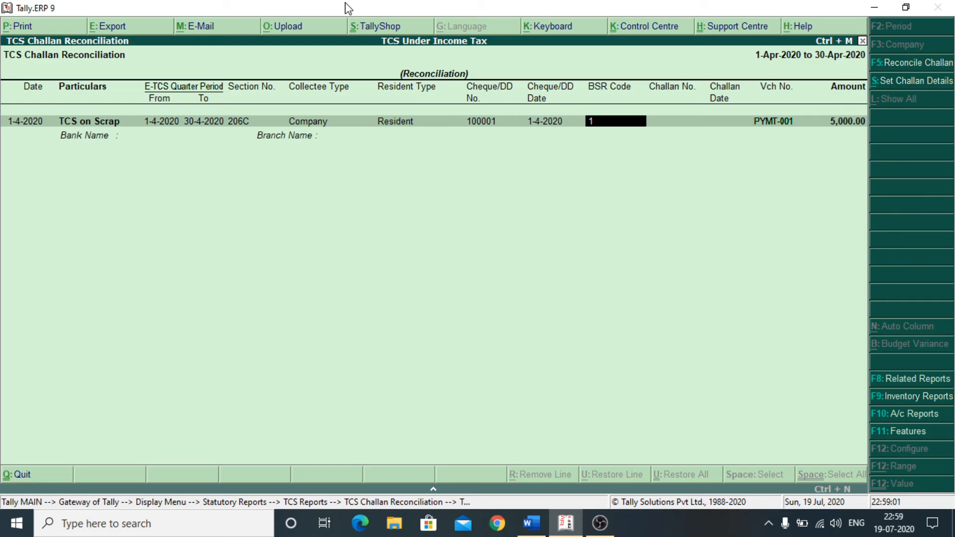
{"action": "type", "text": "234567"}
{"action": "key", "text": "Return"}
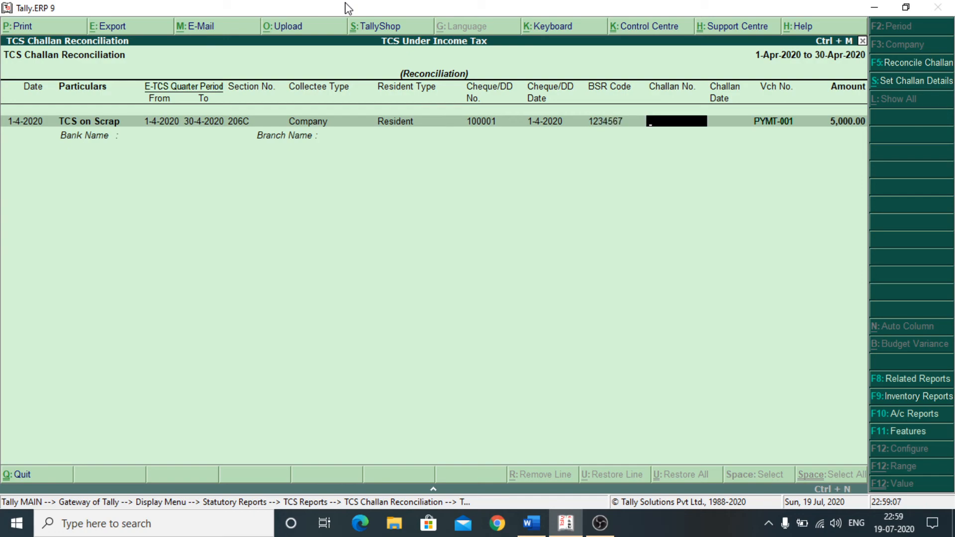
{"action": "type", "text": "101"}
{"action": "key", "text": "Return"}
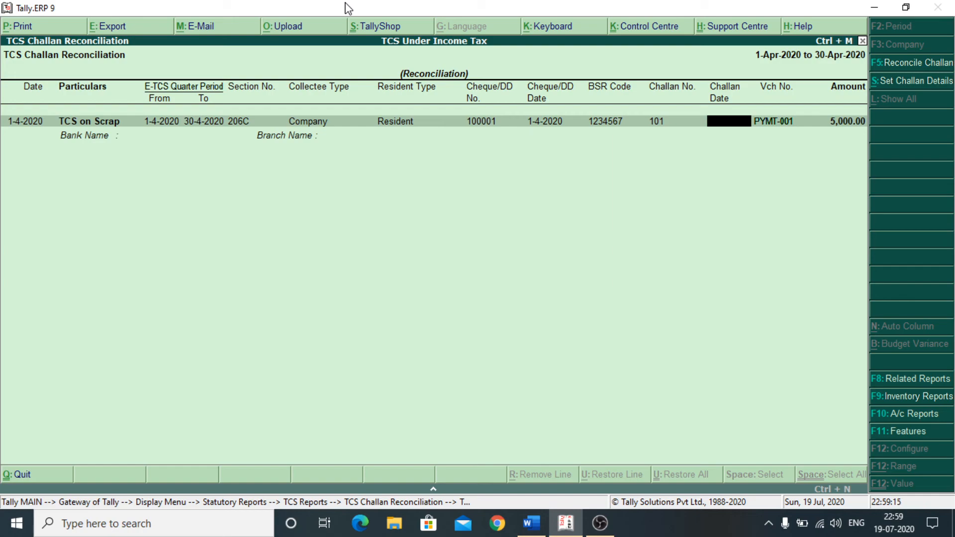
{"action": "type", "text": "1.4.2020"}
{"action": "key", "text": "Return"}
- Choose S B I Bank A/c with branch Kolkata and save the reconciled challan
{"action": "key", "text": "Down"}
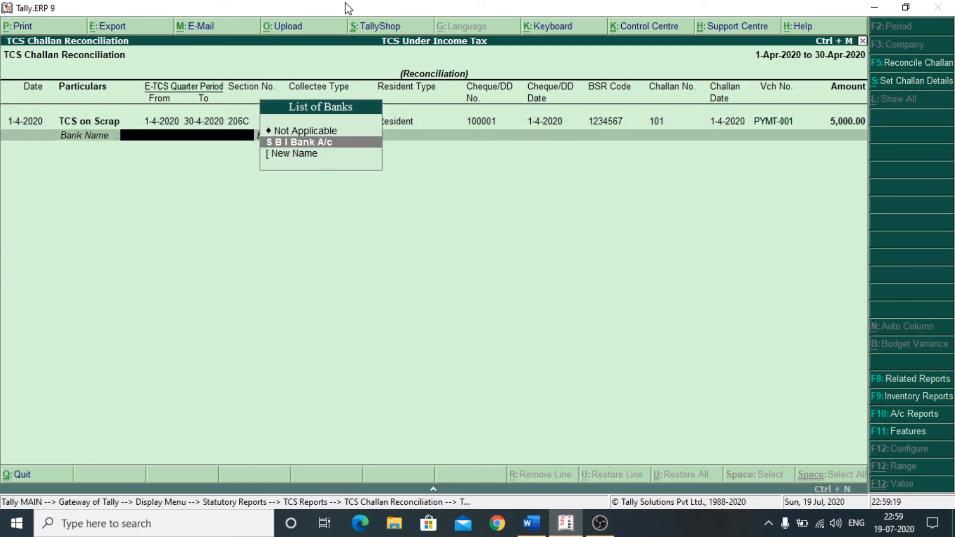
{"action": "key", "text": "Return"}
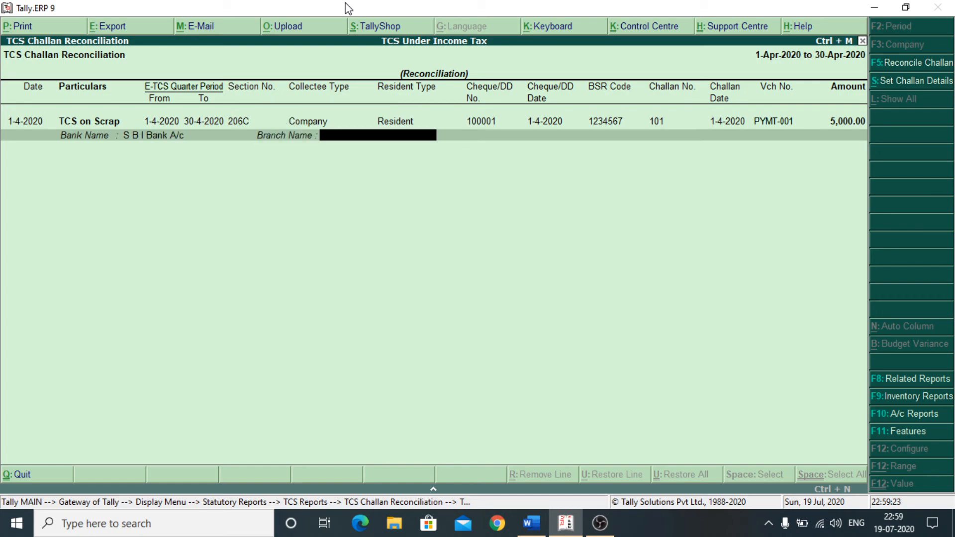
{"action": "type", "text": "Kolkata"}
{"action": "key", "text": "Return"}
{"action": "key", "text": "Return"}
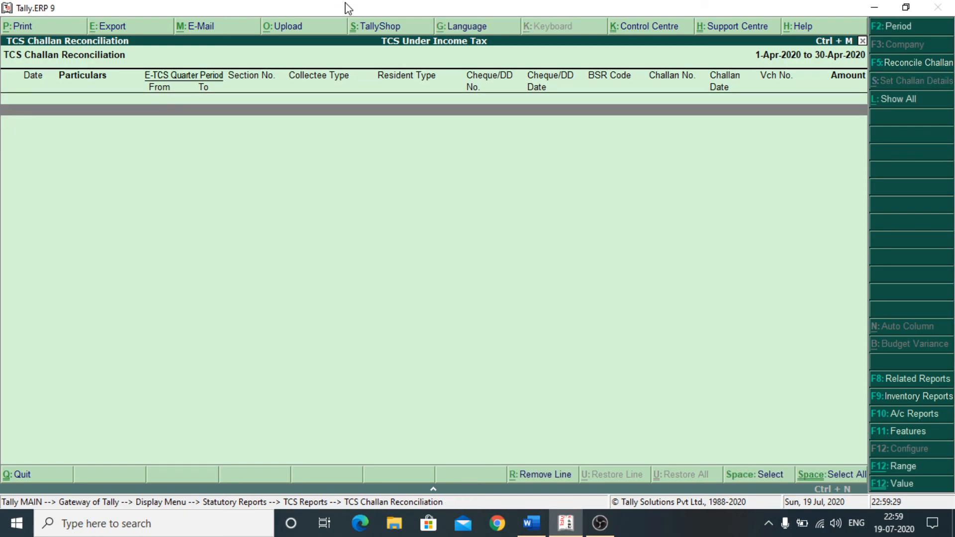
- Close the challan reconciliation report and back out to the Gateway of Tally
{"action": "key", "text": "Escape"}
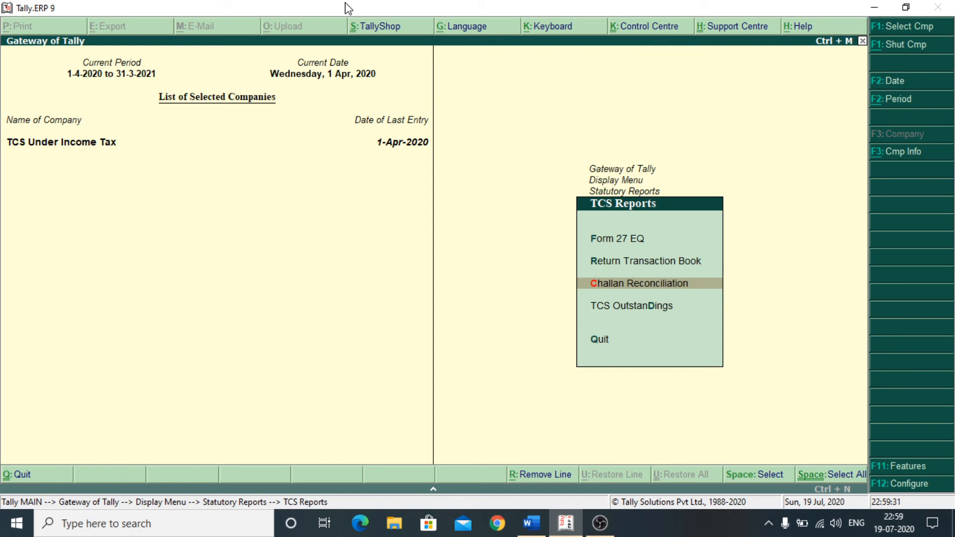
{"action": "key", "text": "Up"}
{"action": "key", "text": "Up"}
{"action": "key", "text": "Escape"}
{"action": "key", "text": "Escape"}
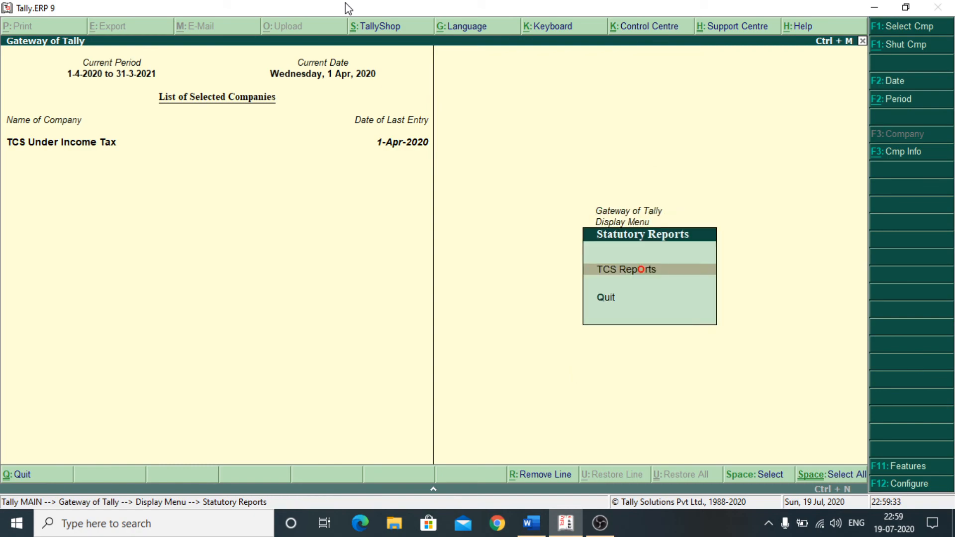
{"action": "key", "text": "Escape"}
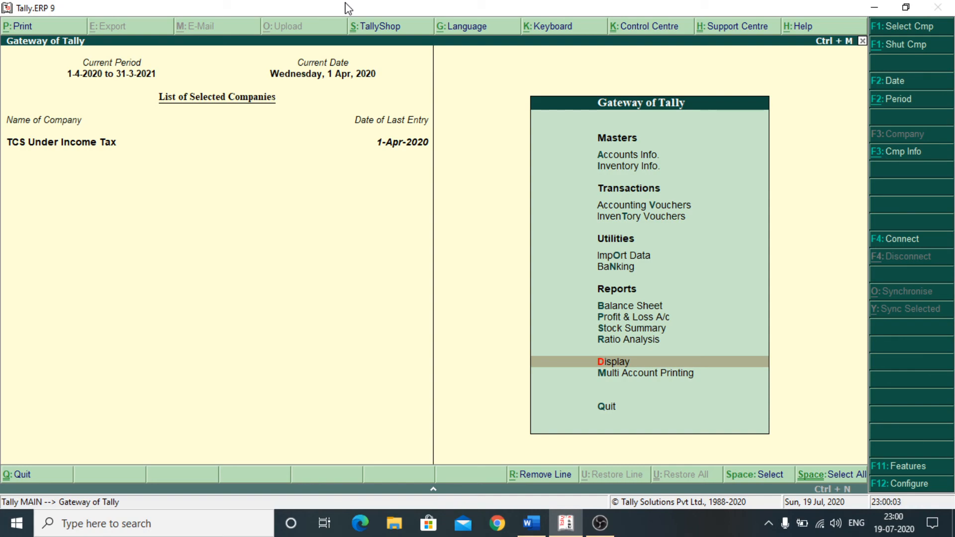
- Open Form 27 EQ via Display > Statutory Reports > TCS Reports
{"action": "key", "text": "Return"}
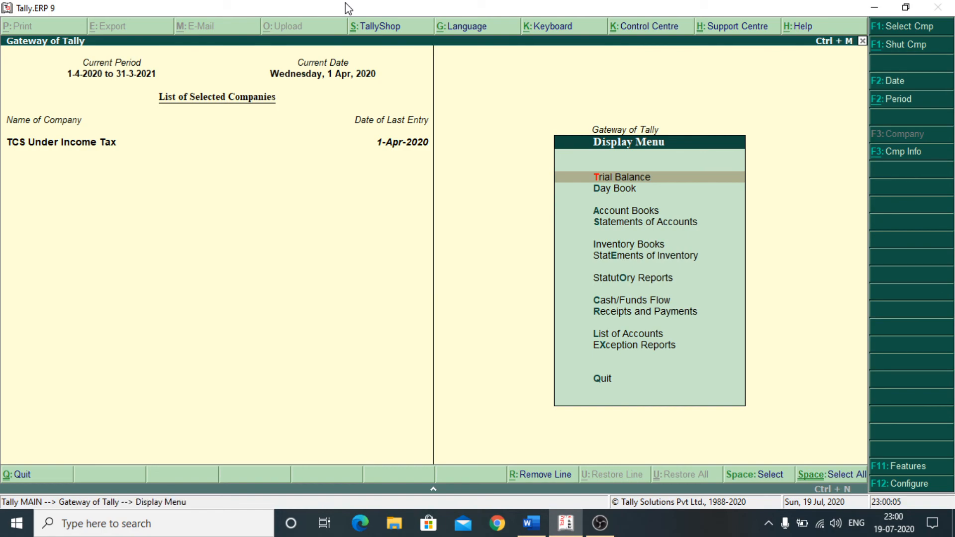
{"action": "key", "text": "Down"}
{"action": "key", "text": "Down"}
{"action": "key", "text": "Down"}
{"action": "key", "text": "Down"}
{"action": "key", "text": "Down"}
{"action": "key", "text": "Down"}
{"action": "key", "text": "Return"}
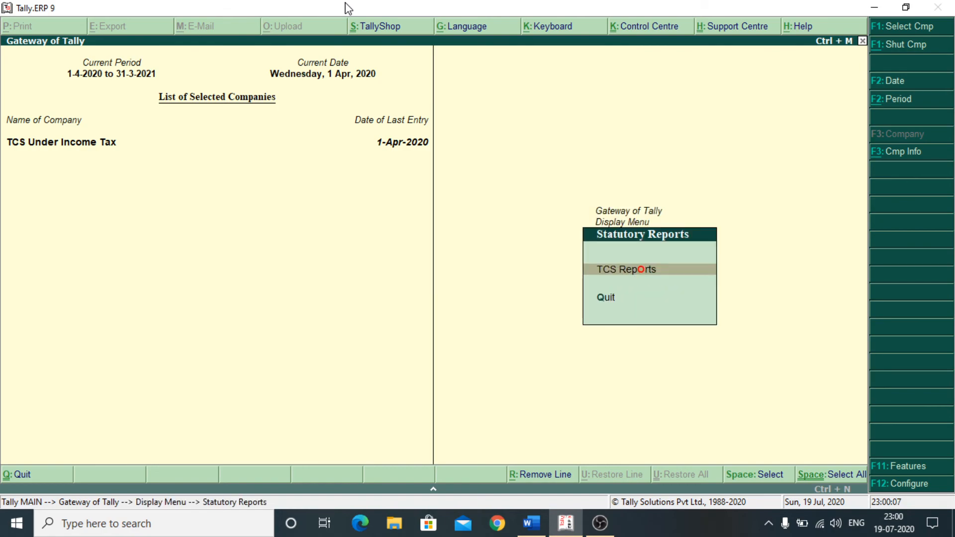
{"action": "key", "text": "Return"}
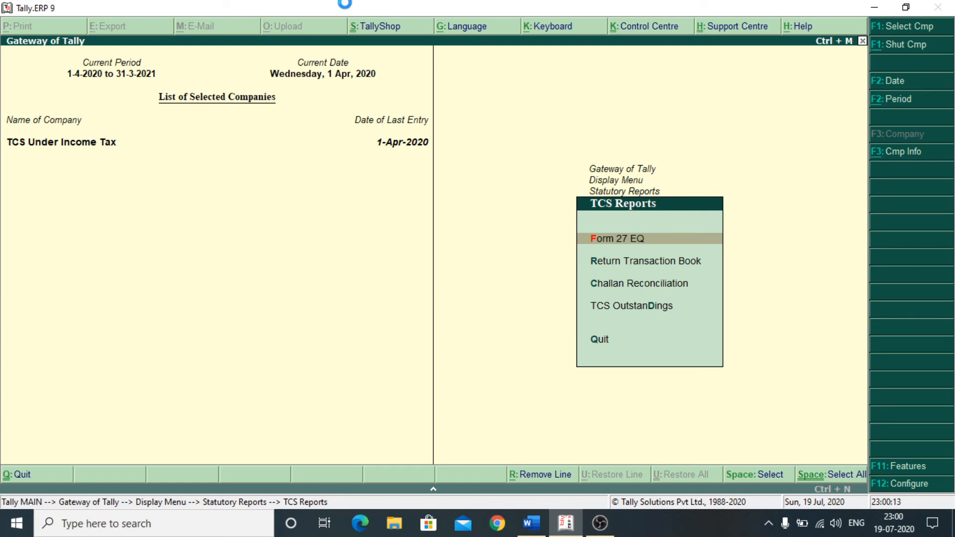
{"action": "key", "text": "Return"}
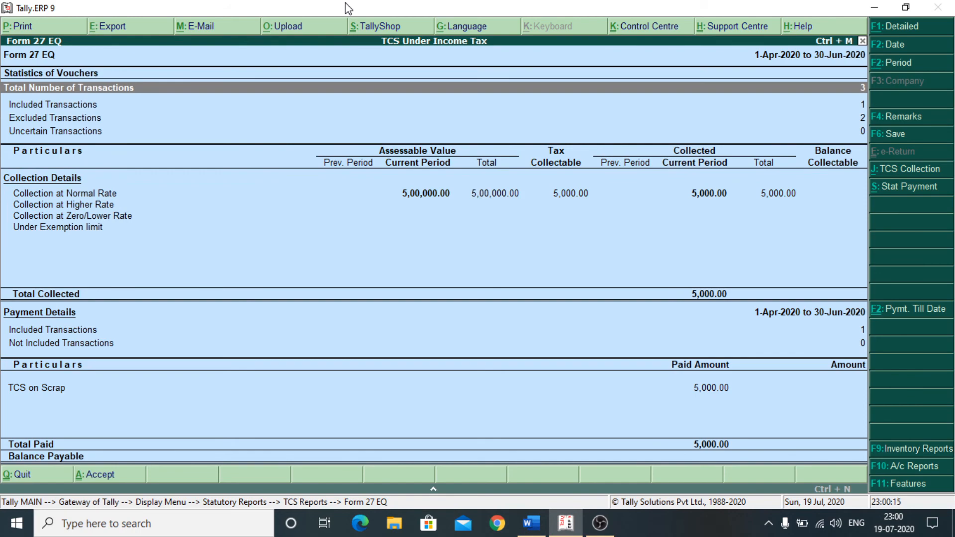
- Check the Form 27 EQ collection, payment and transaction-count rows, then save the 1-Apr to 30-Jun-2020 return
{"action": "key", "text": "Down"}
{"action": "key", "text": "Down"}
{"action": "key", "text": "Down"}
{"action": "key", "text": "Down"}
{"action": "key", "text": "Down"}
{"action": "key", "text": "Up"}
{"action": "key", "text": "Up"}
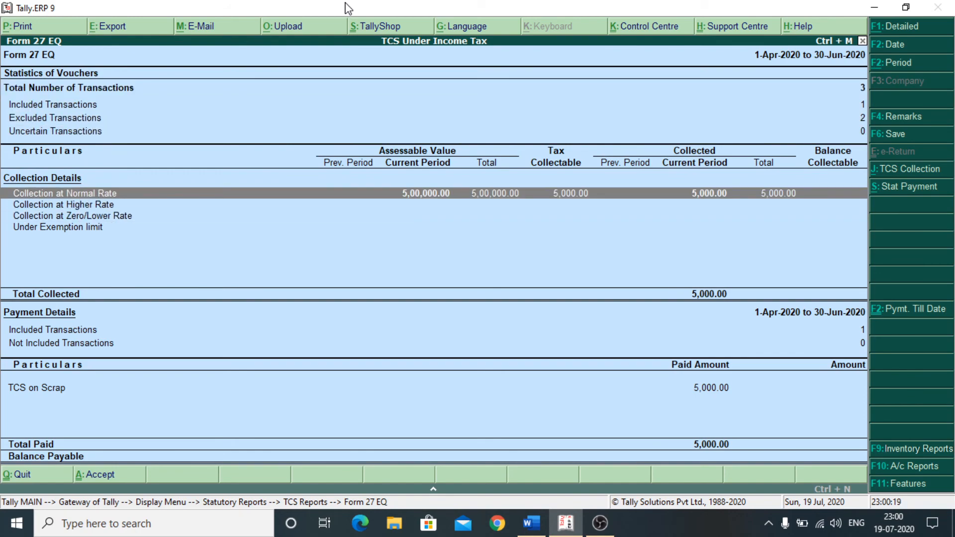
{"action": "key", "text": "Down"}
{"action": "key", "text": "Down"}
{"action": "key", "text": "Up"}
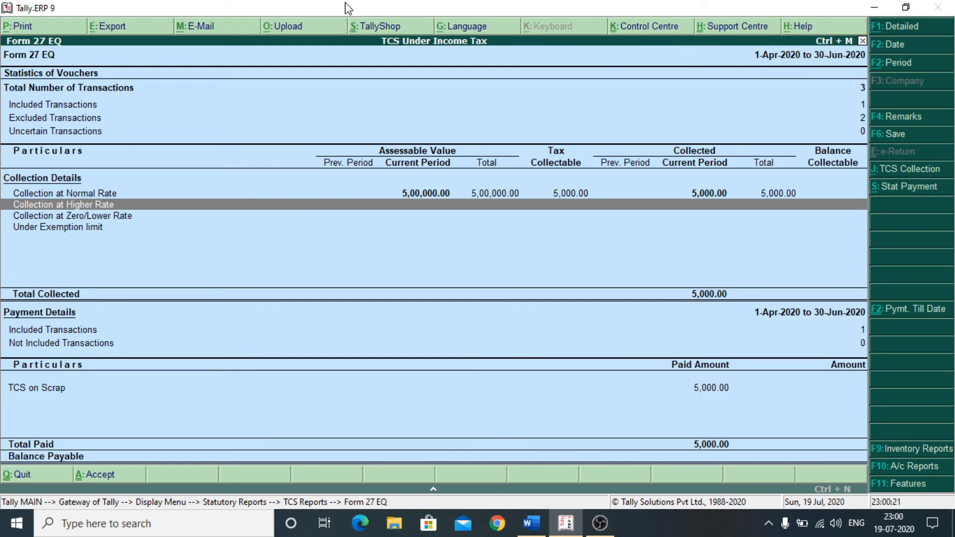
{"action": "key", "text": "Down"}
{"action": "key", "text": "Down"}
{"action": "key", "text": "Down"}
{"action": "key", "text": "Up"}
{"action": "key", "text": "Up"}
{"action": "key", "text": "Up"}
{"action": "key", "text": "Up"}
{"action": "key", "text": "Up"}
{"action": "key", "text": "Up"}
{"action": "key", "text": "Down"}
{"action": "key", "text": "Down"}
{"action": "key", "text": "Down"}
{"action": "key", "text": "Down"}
{"action": "key", "text": "Down"}
{"action": "key", "text": "Down"}
{"action": "key", "text": "Down"}
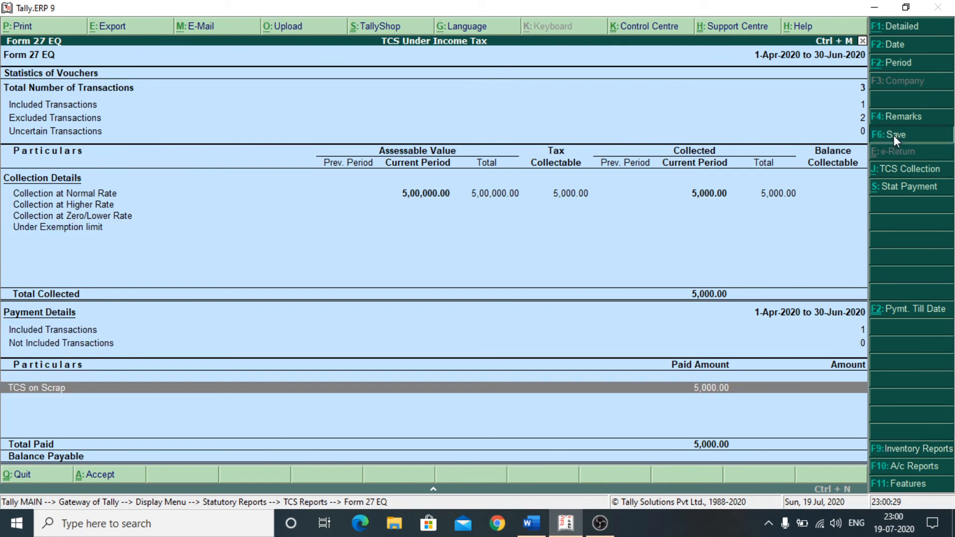
{"action": "left_click", "coordinate": [906, 134]}
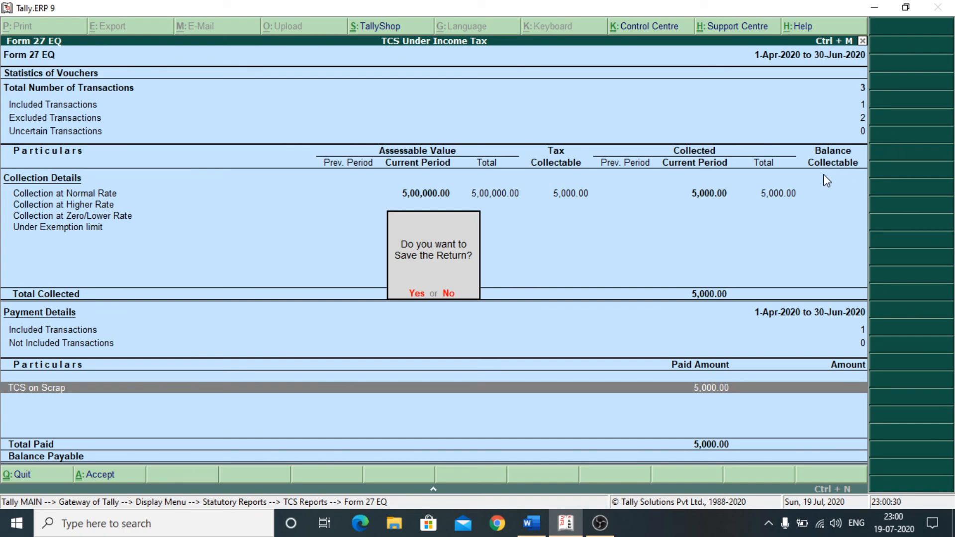
{"action": "key", "text": "Return"}
{"action": "key", "text": "Return"}
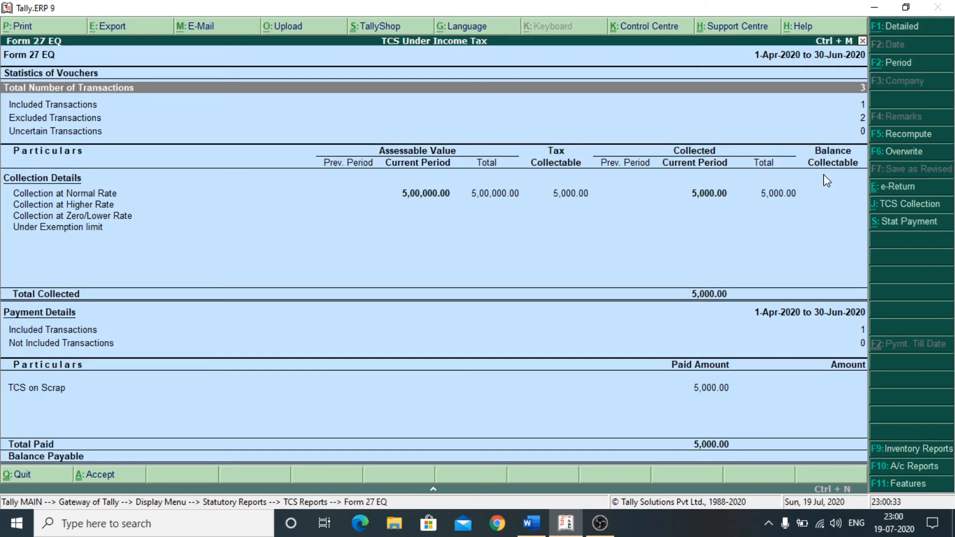
- Enter the previous return's Receipt/Token number and export Form 27 EQ as the eTCS file Tally.txt
{"action": "left_click", "coordinate": [902, 188]}
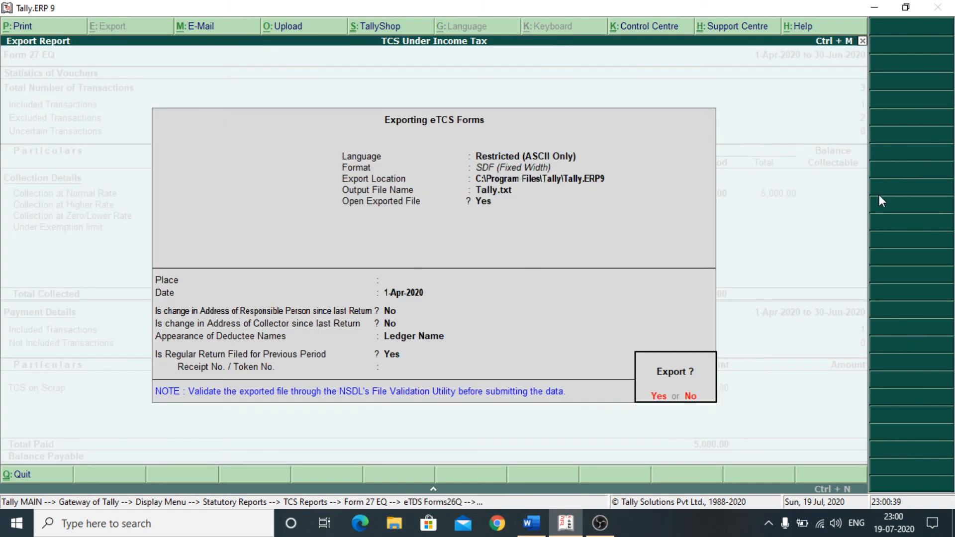
{"action": "key", "text": "Escape"}
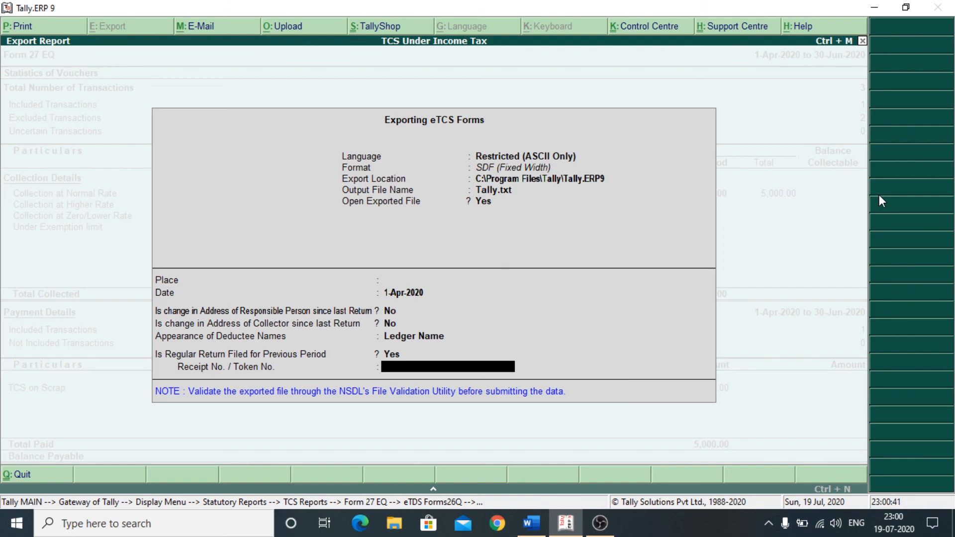
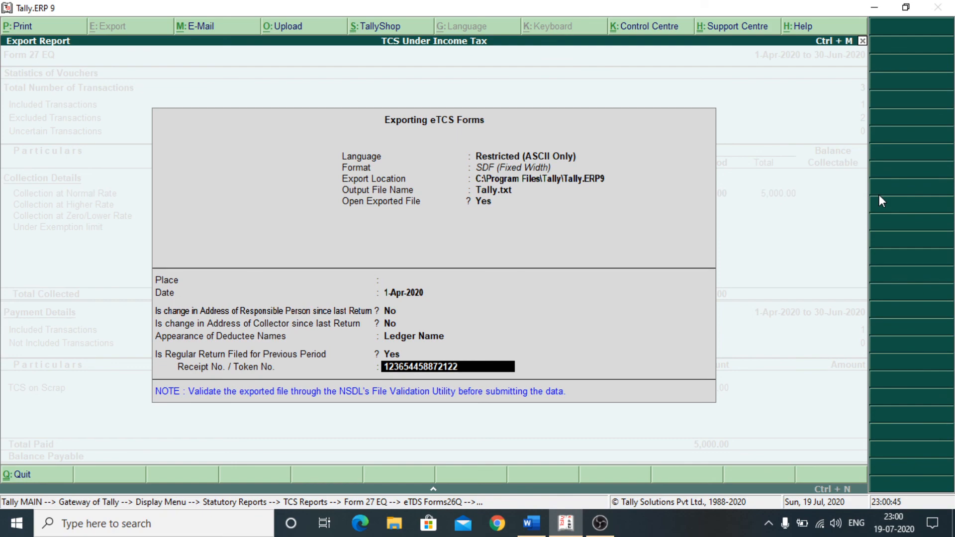
{"action": "key", "text": "Return"}
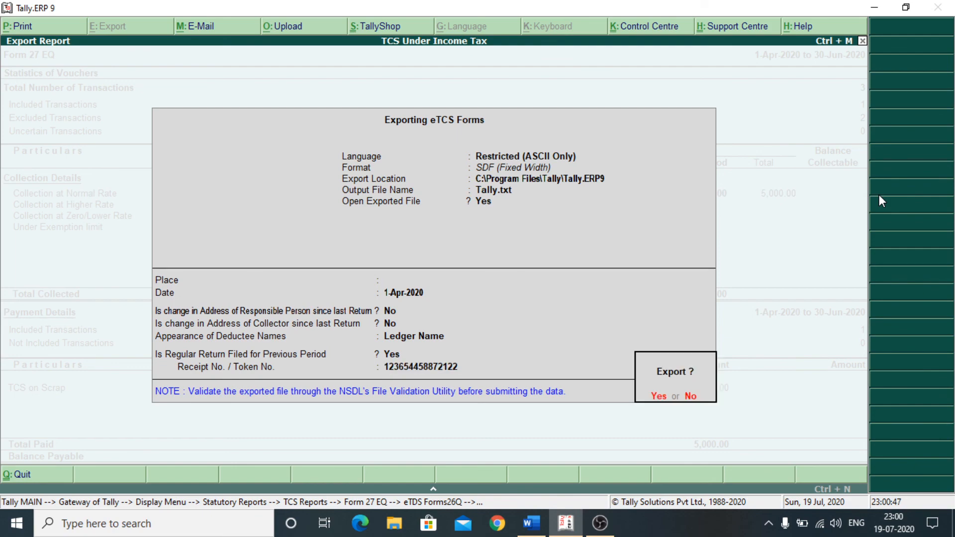
{"action": "key", "text": "Return"}
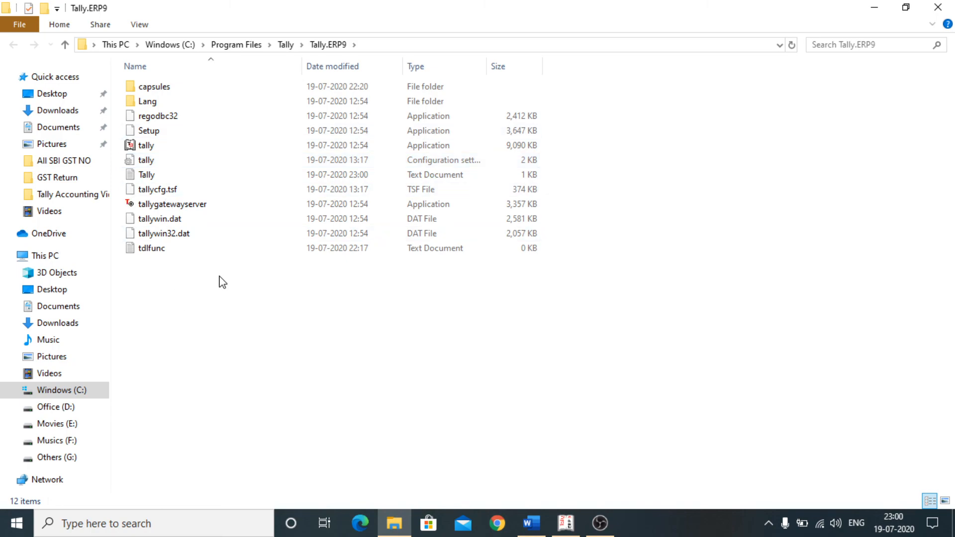
- Cut the exported Tally.txt from the Tally.ERP9 folder
{"action": "left_click", "coordinate": [304, 178]}
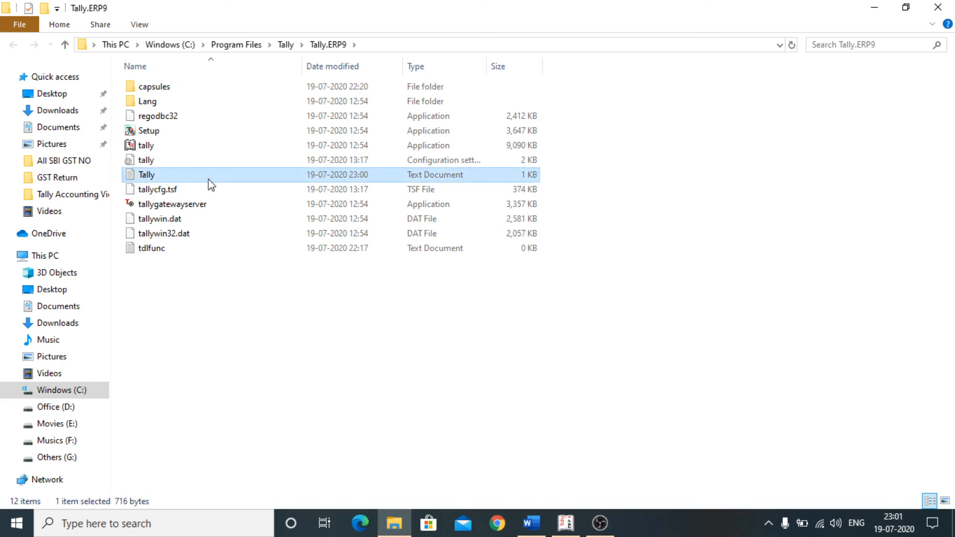
{"action": "right_click", "coordinate": [160, 179]}
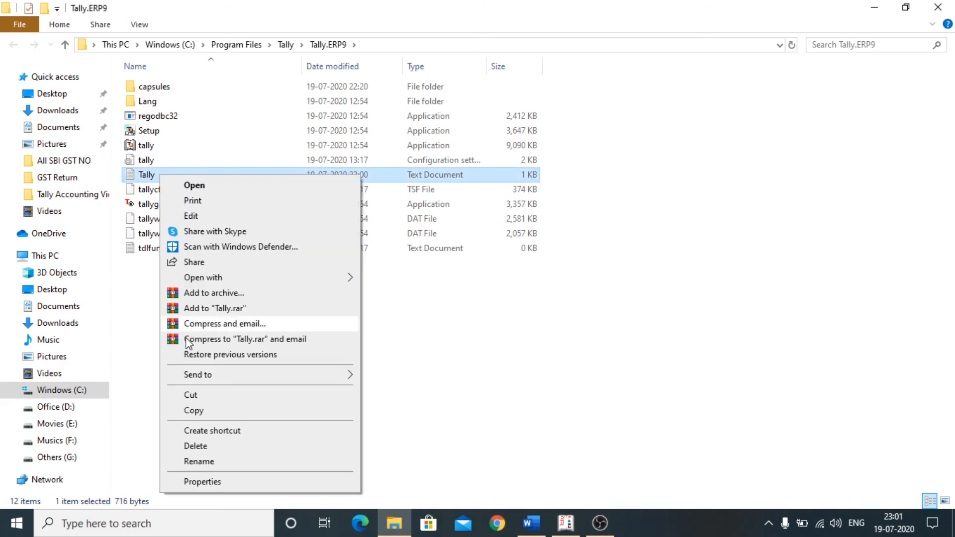
{"action": "left_click", "coordinate": [194, 395]}
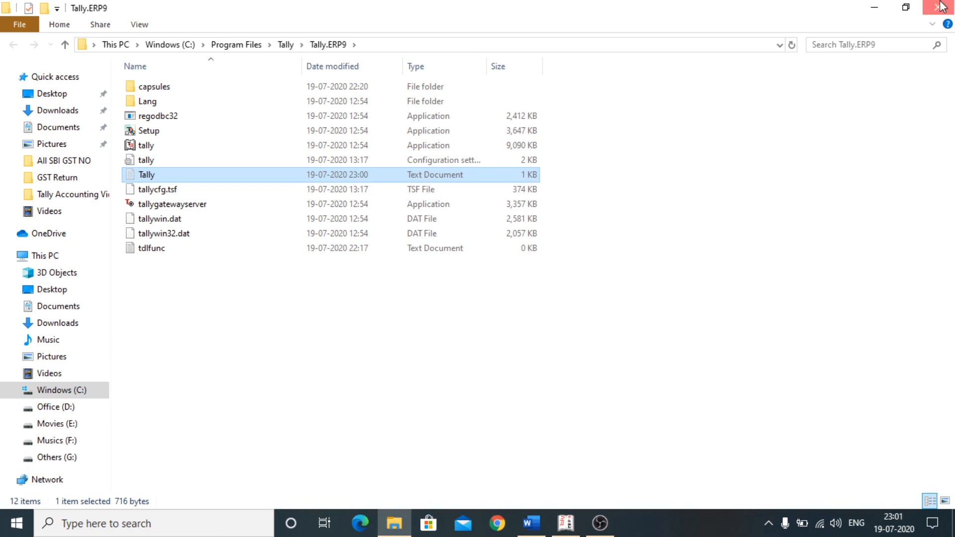
- Paste Tally.txt onto the desktop, replacing the existing file there
{"action": "left_click", "coordinate": [874, 8]}
{"action": "left_click", "coordinate": [876, 7]}
{"action": "right_click", "coordinate": [674, 115]}
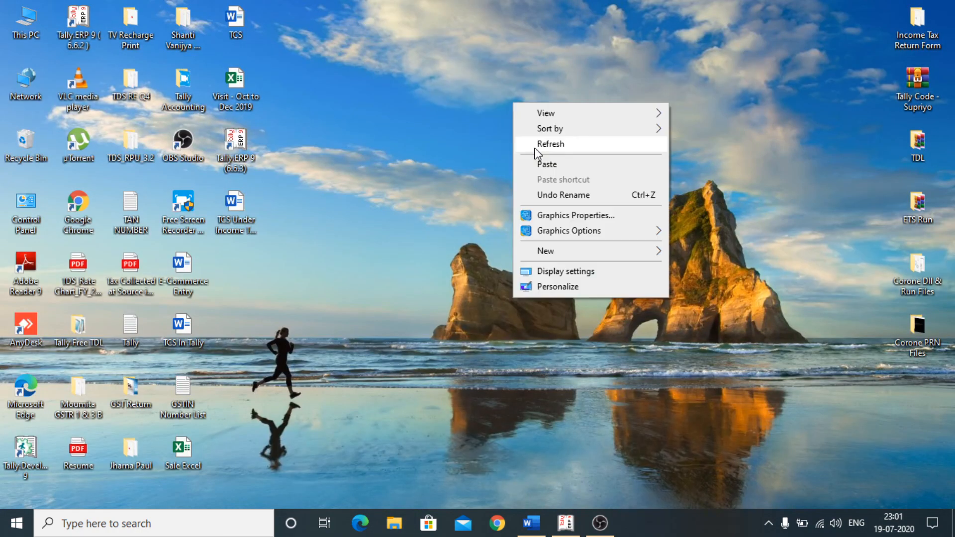
{"action": "left_click", "coordinate": [543, 165]}
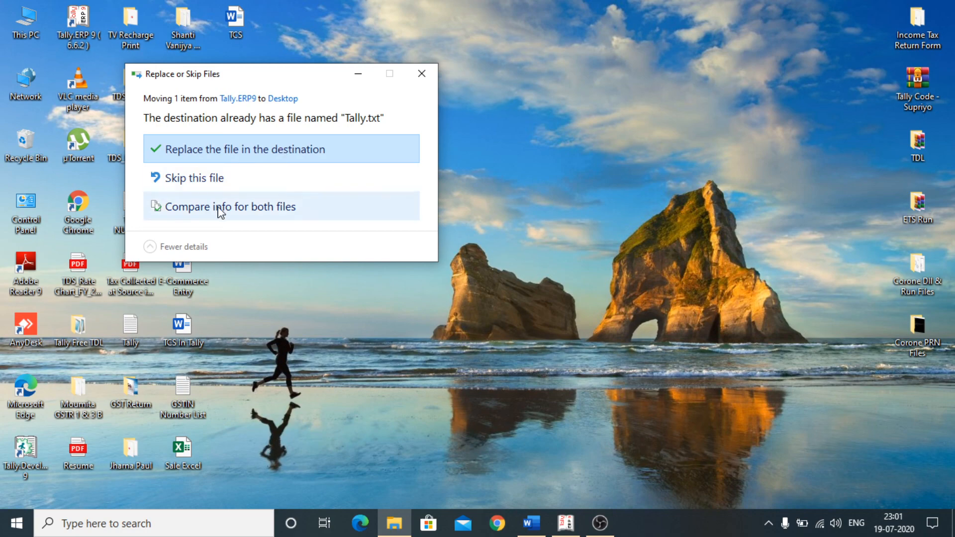
{"action": "left_click", "coordinate": [422, 74]}
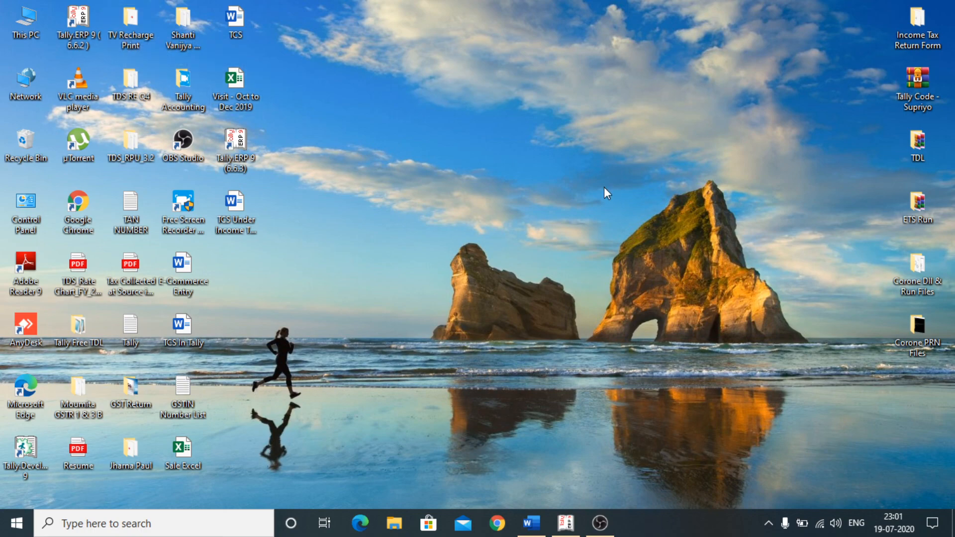
- Create a new folder named 'New folder' on the desktop
{"action": "right_click", "coordinate": [532, 120]}
{"action": "mouse_move", "coordinate": [560, 271]}
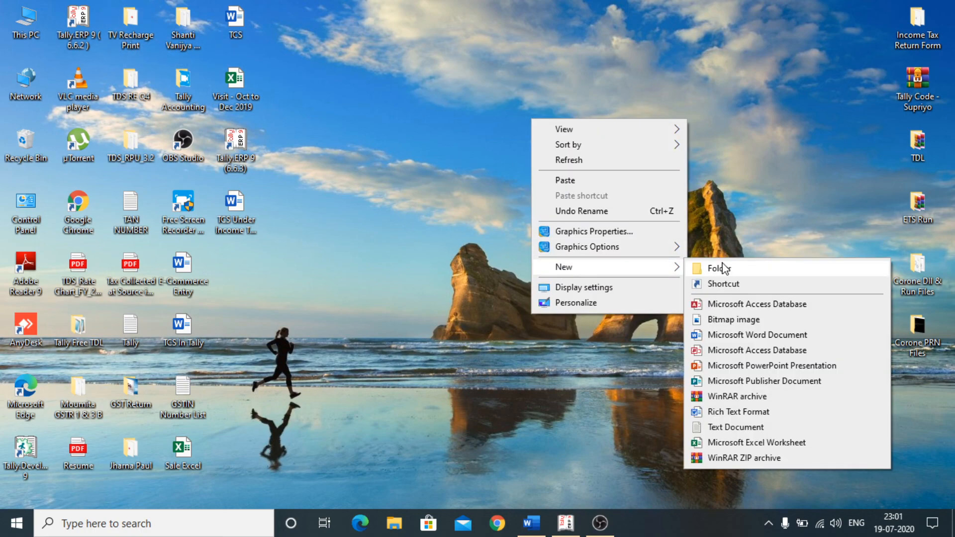
{"action": "left_click", "coordinate": [716, 269]}
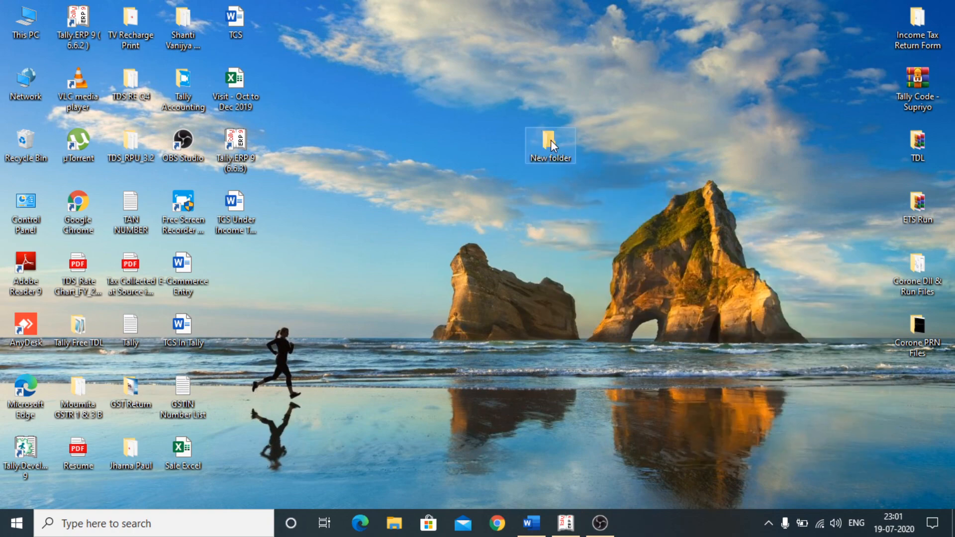
- Paste the Tally text document into 'New folder' and return to the desktop
{"action": "double_click", "coordinate": [548, 142]}
{"action": "right_click", "coordinate": [400, 160]}
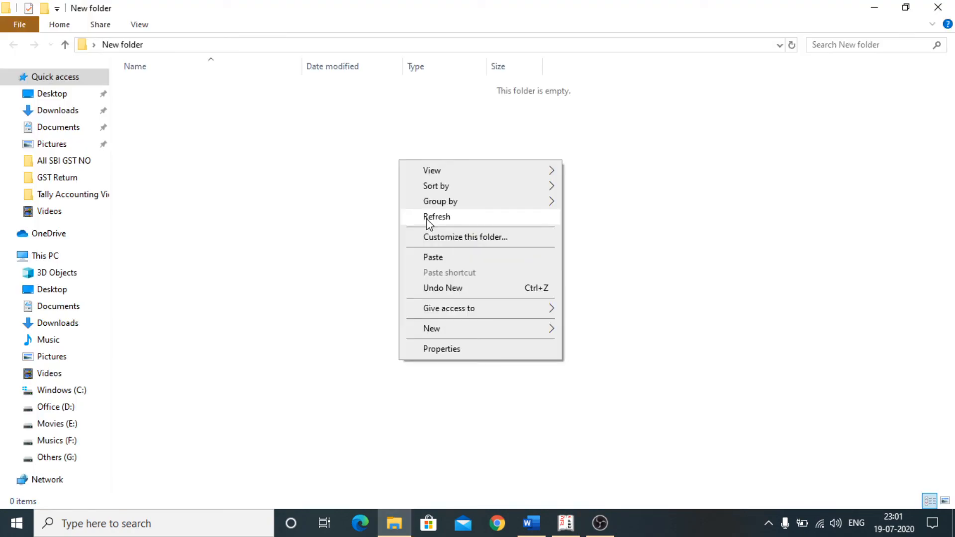
{"action": "left_click", "coordinate": [428, 217]}
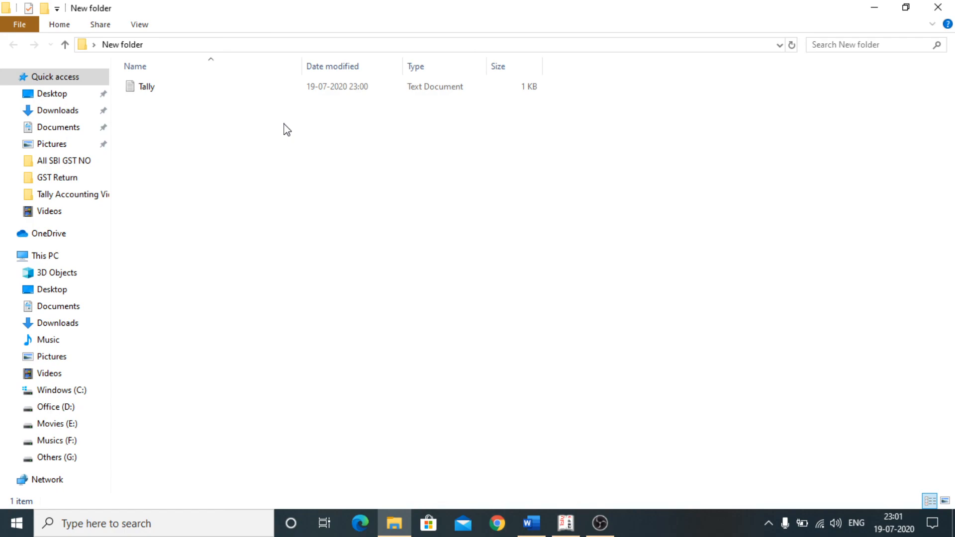
{"action": "left_click", "coordinate": [873, 9]}
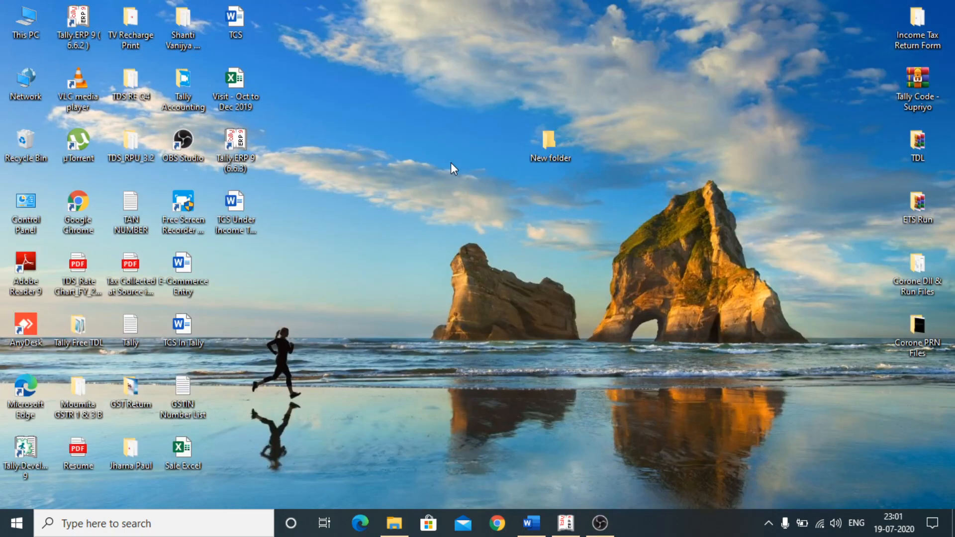